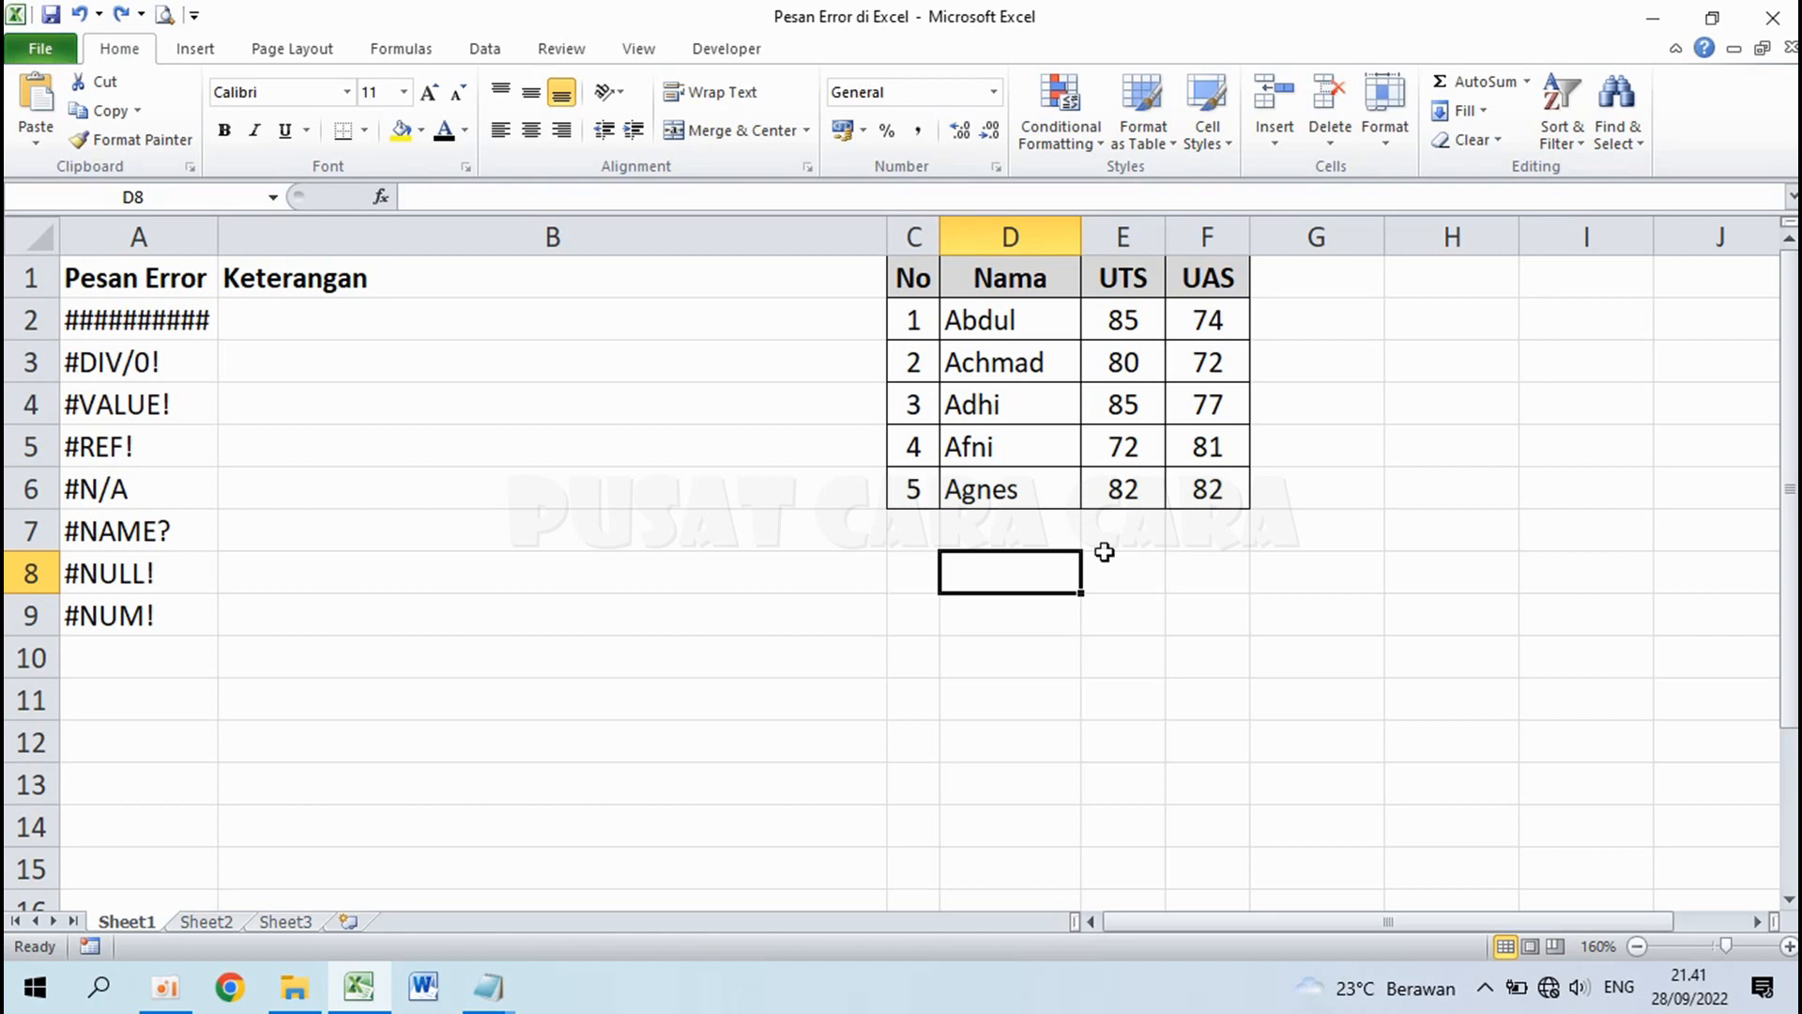
- Apply the dark font colour to the hidden description in B2, beside the ########## error entry
click(111, 320)
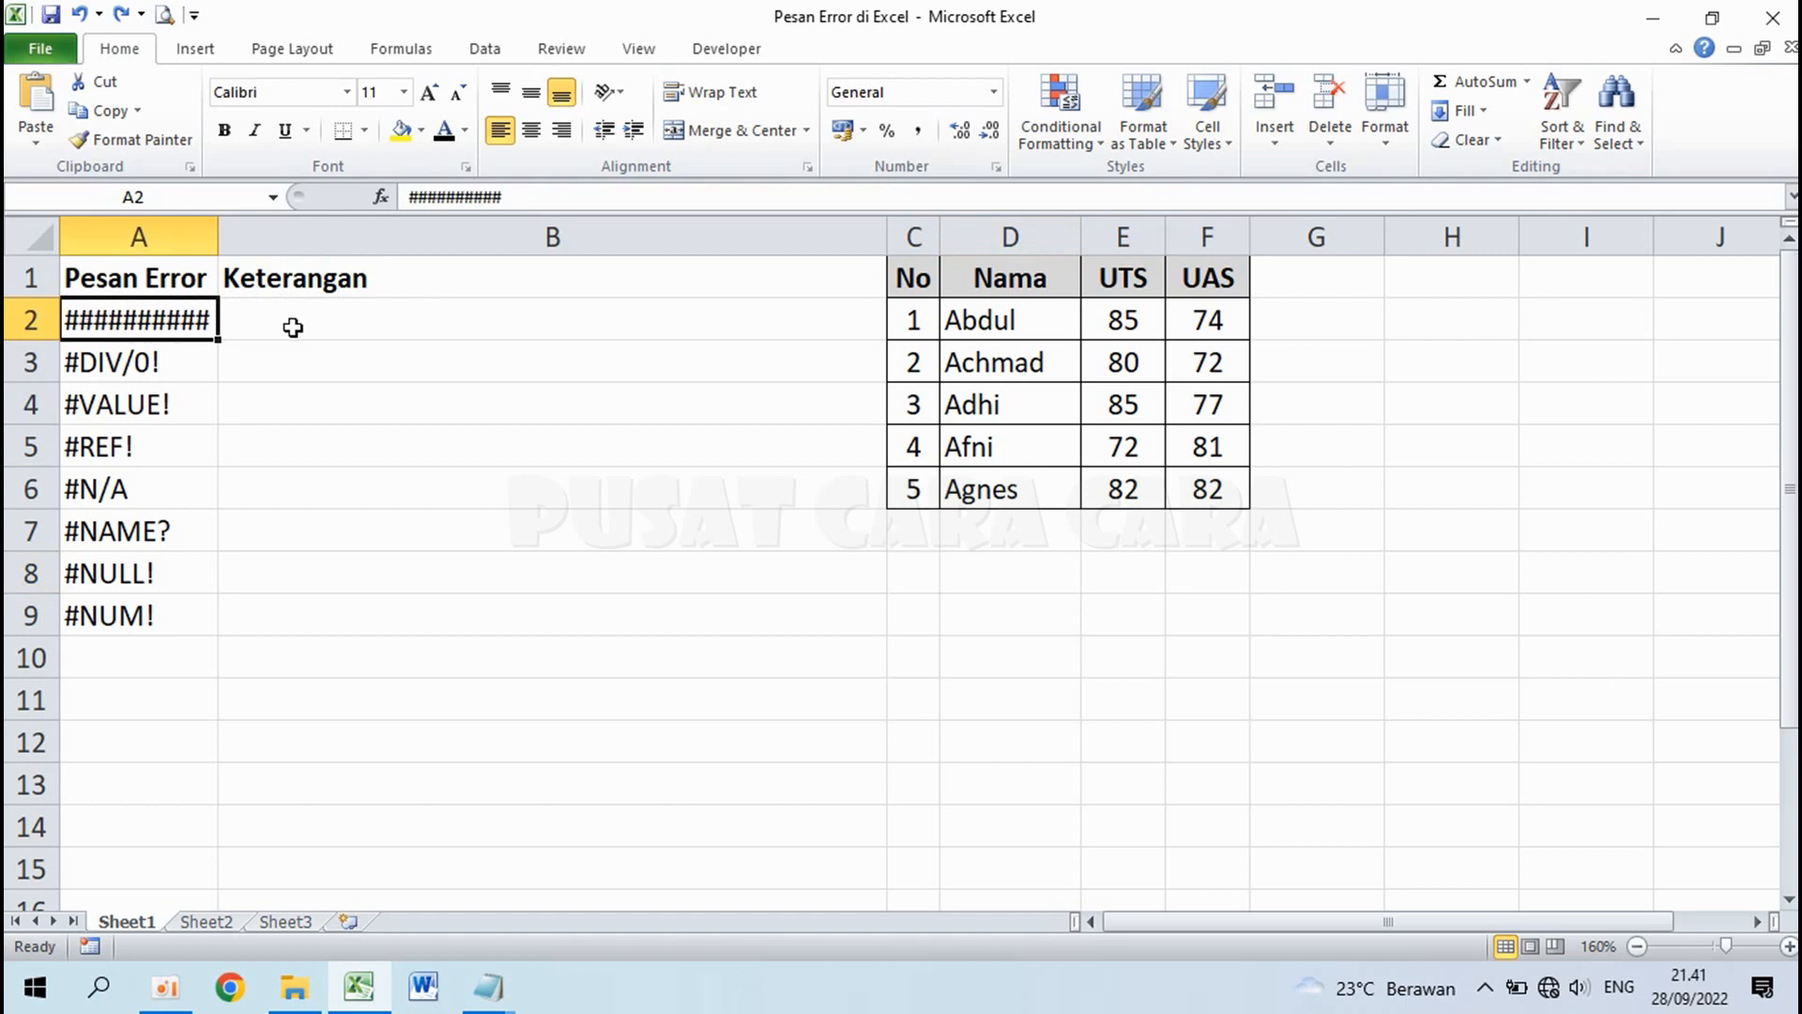
click(292, 327)
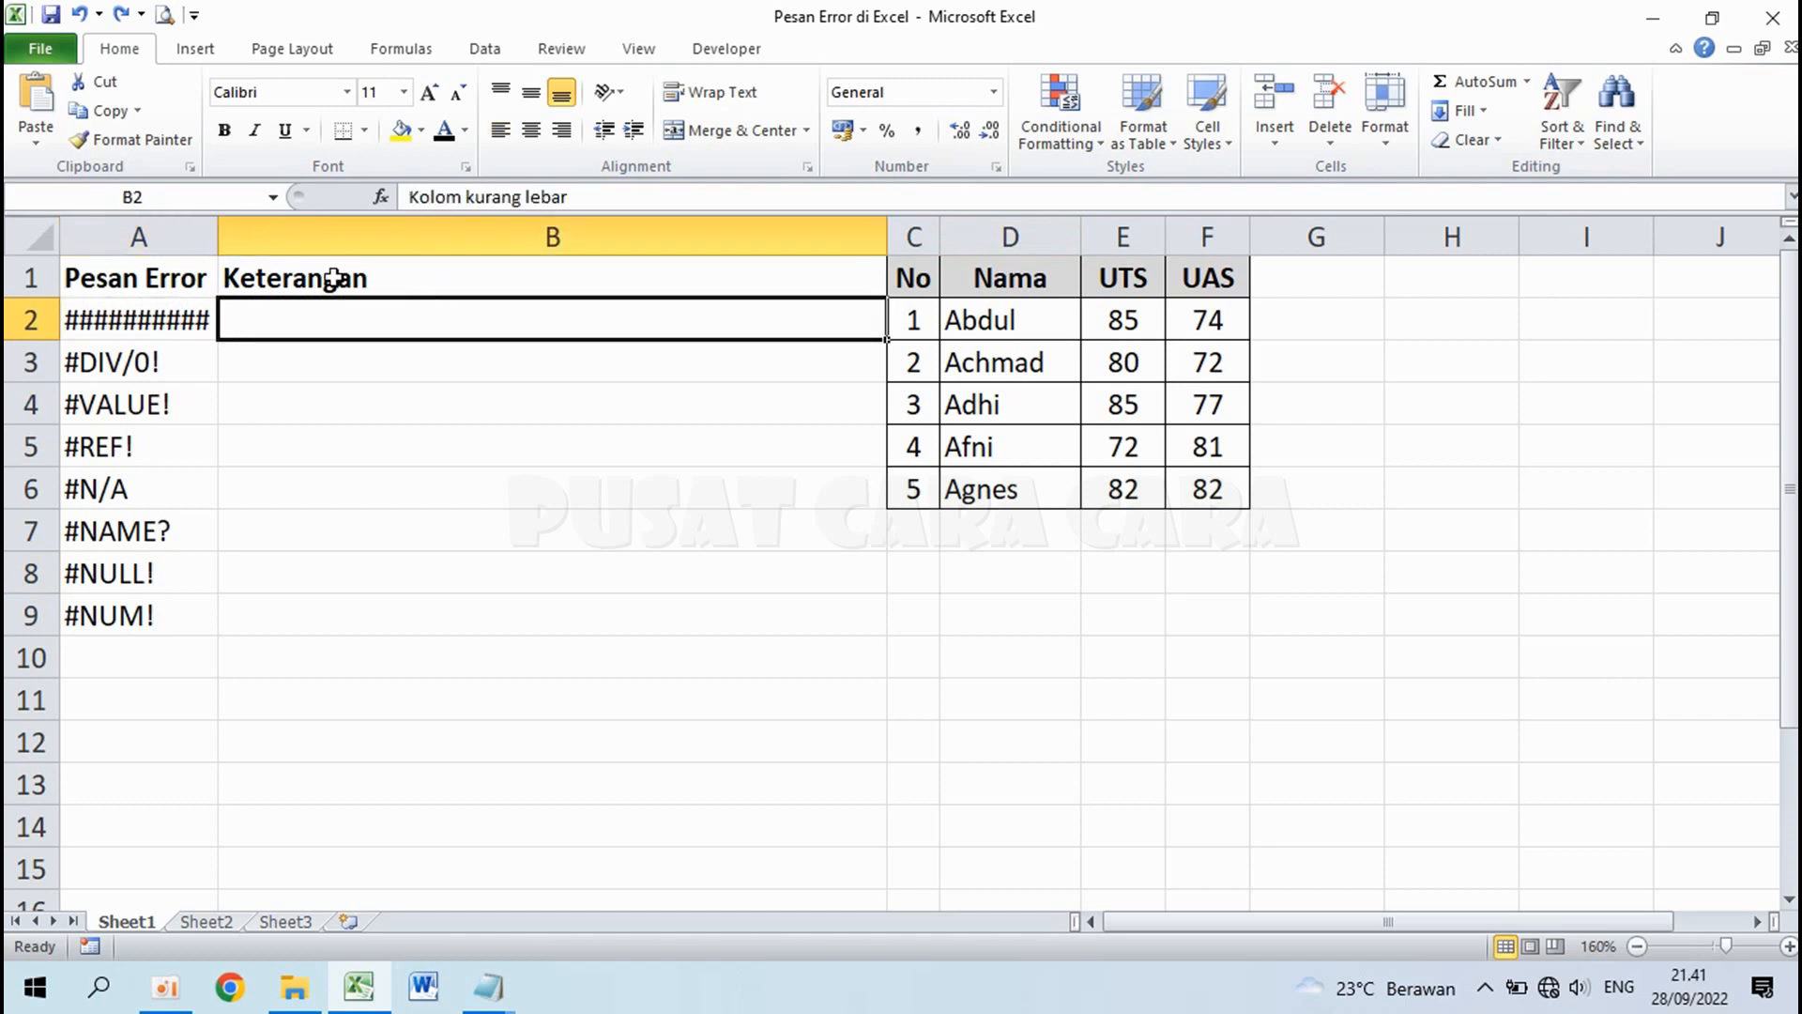
click(443, 132)
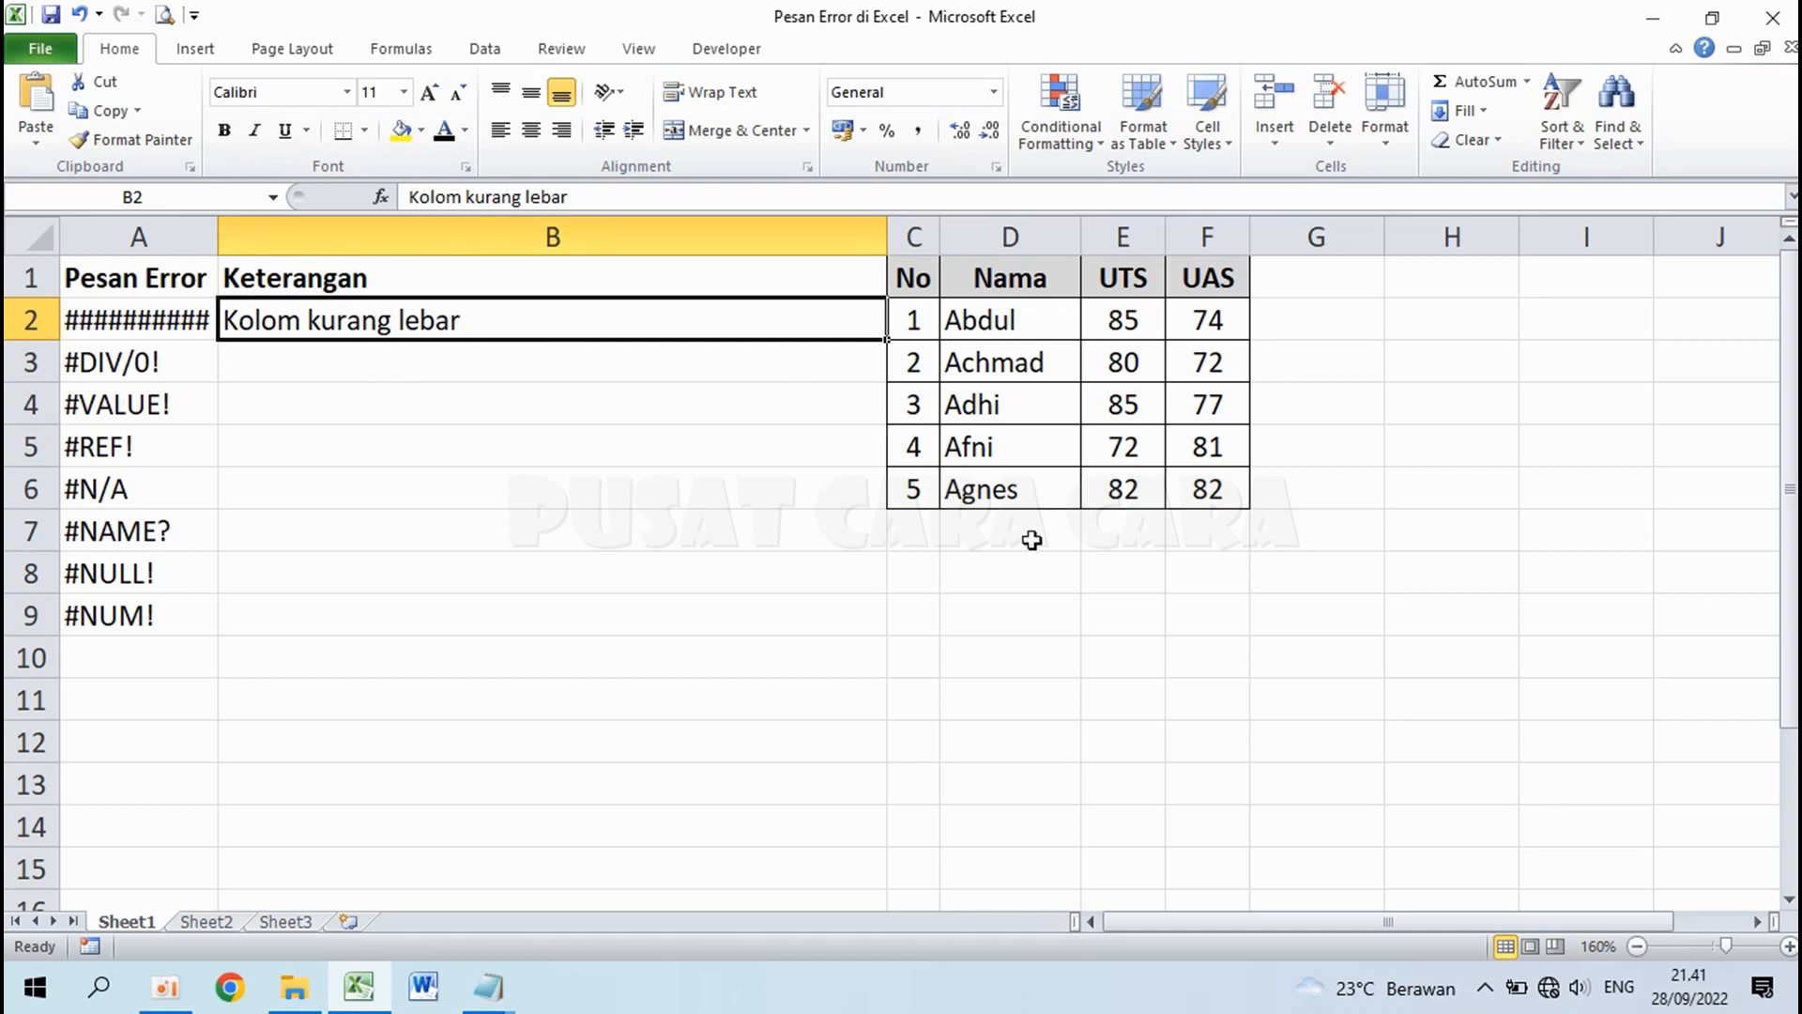
- Format cell D8 below the student table with the Accounting number format
click(1010, 574)
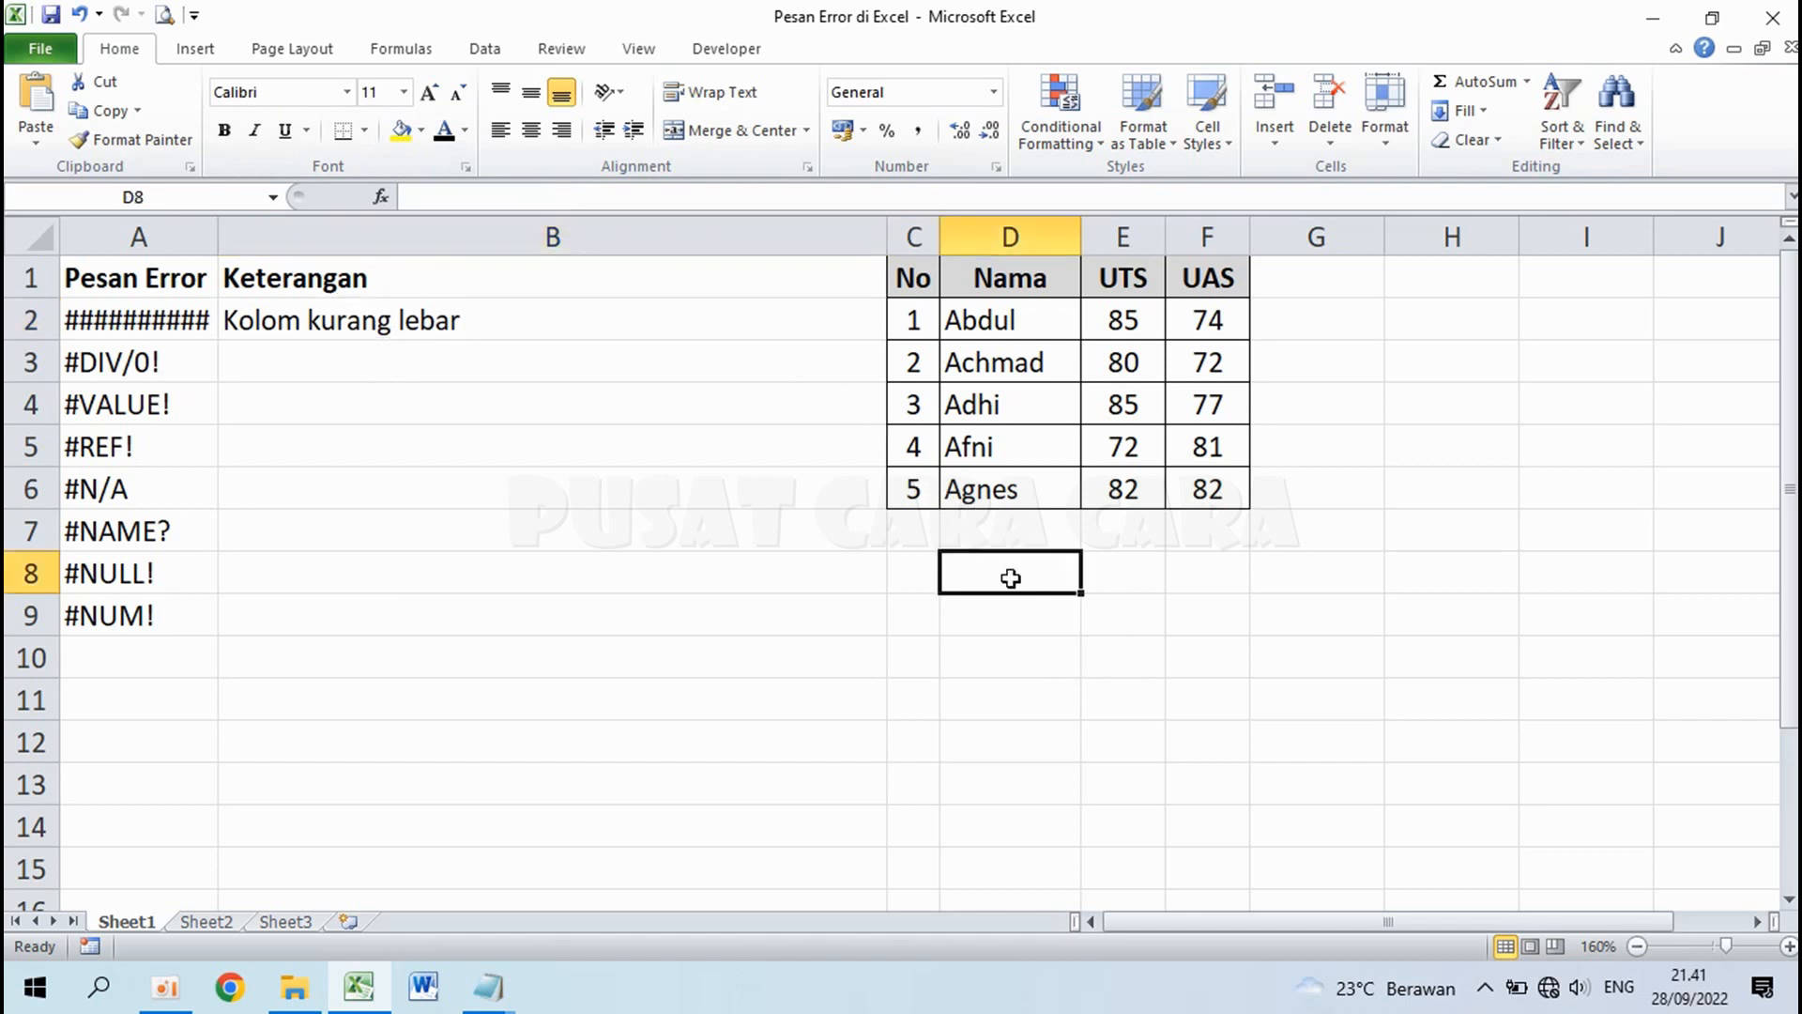
click(993, 92)
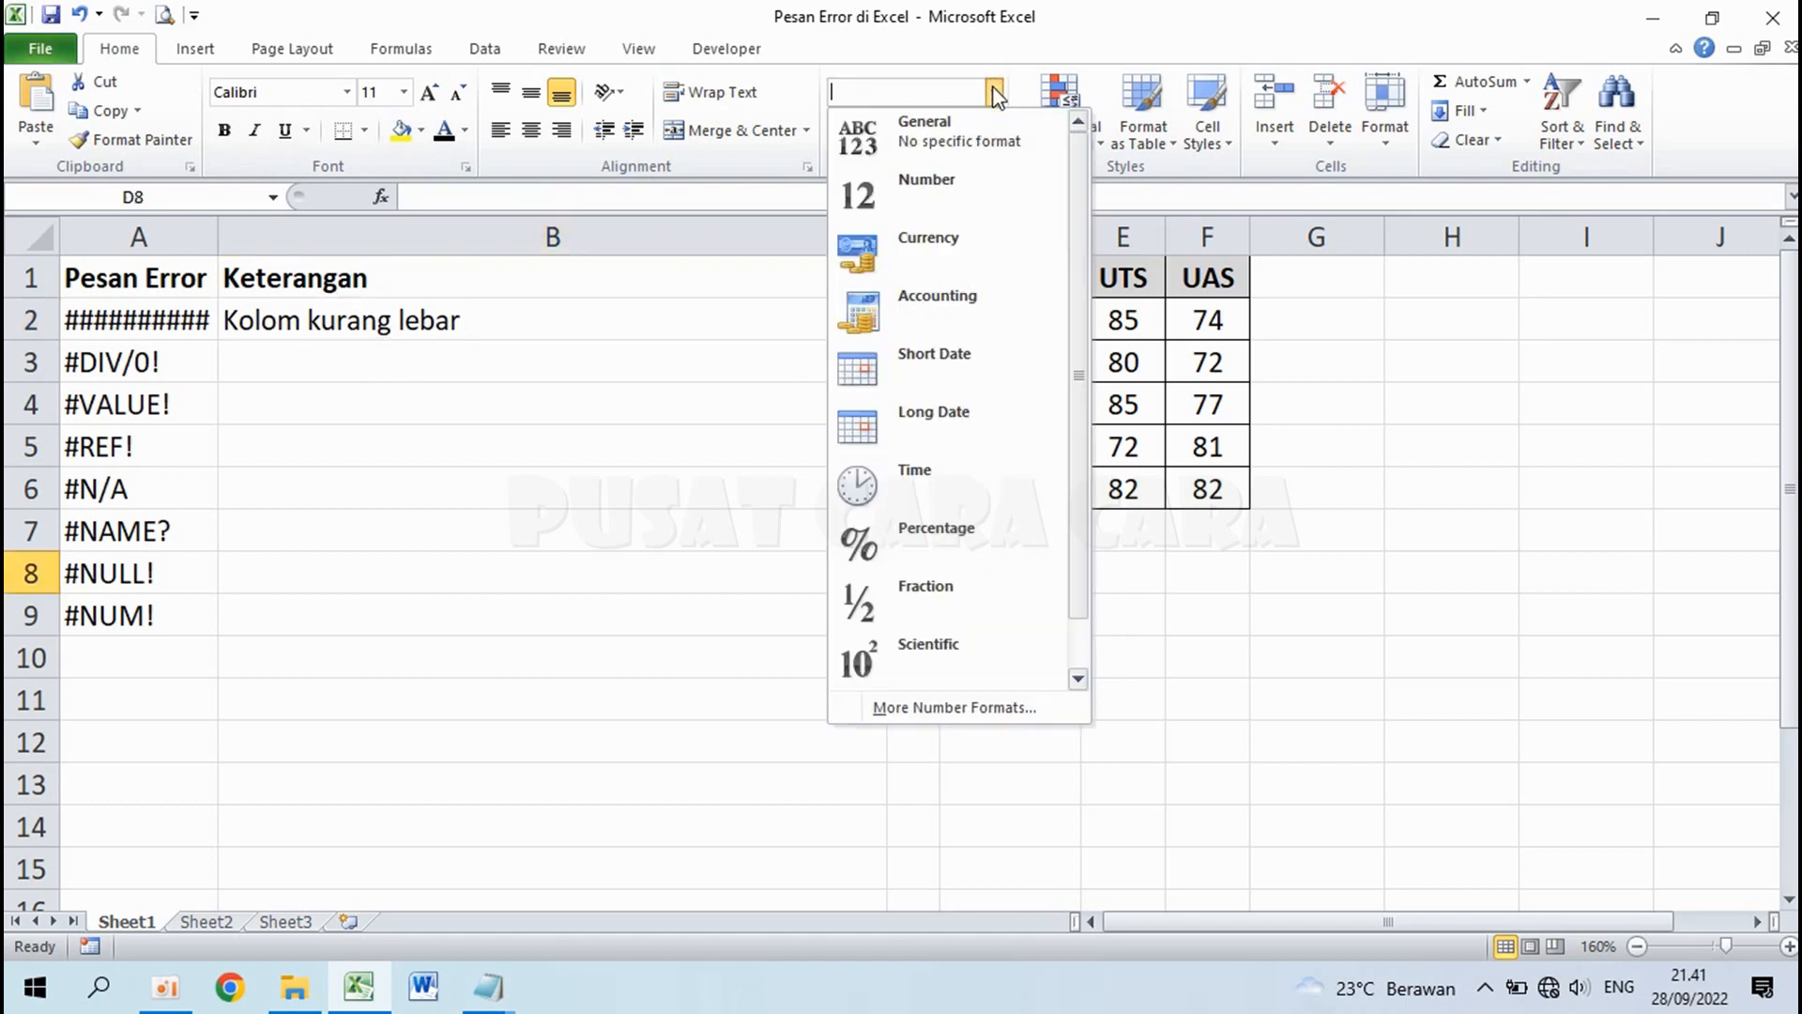
click(949, 296)
- Enter the formula =E2*F2*10000000 in cell D8 to demonstrate the ########## error
text(=)
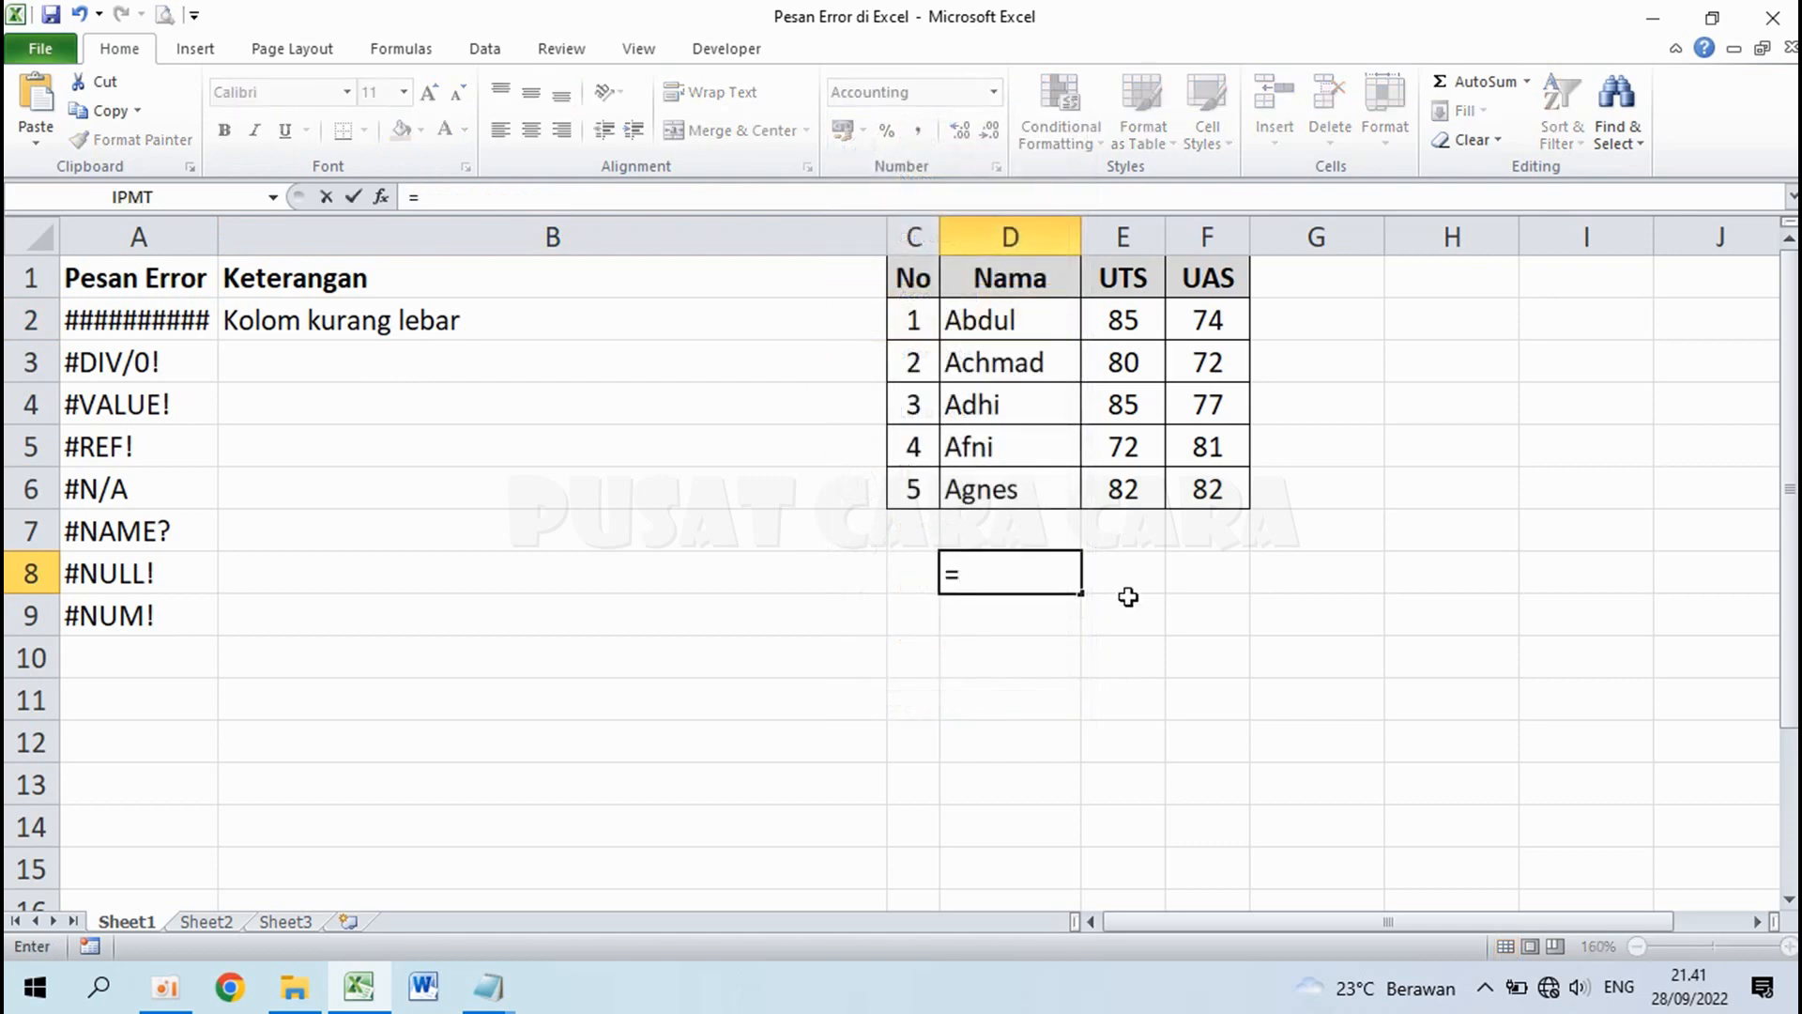
click(1126, 320)
text(*)
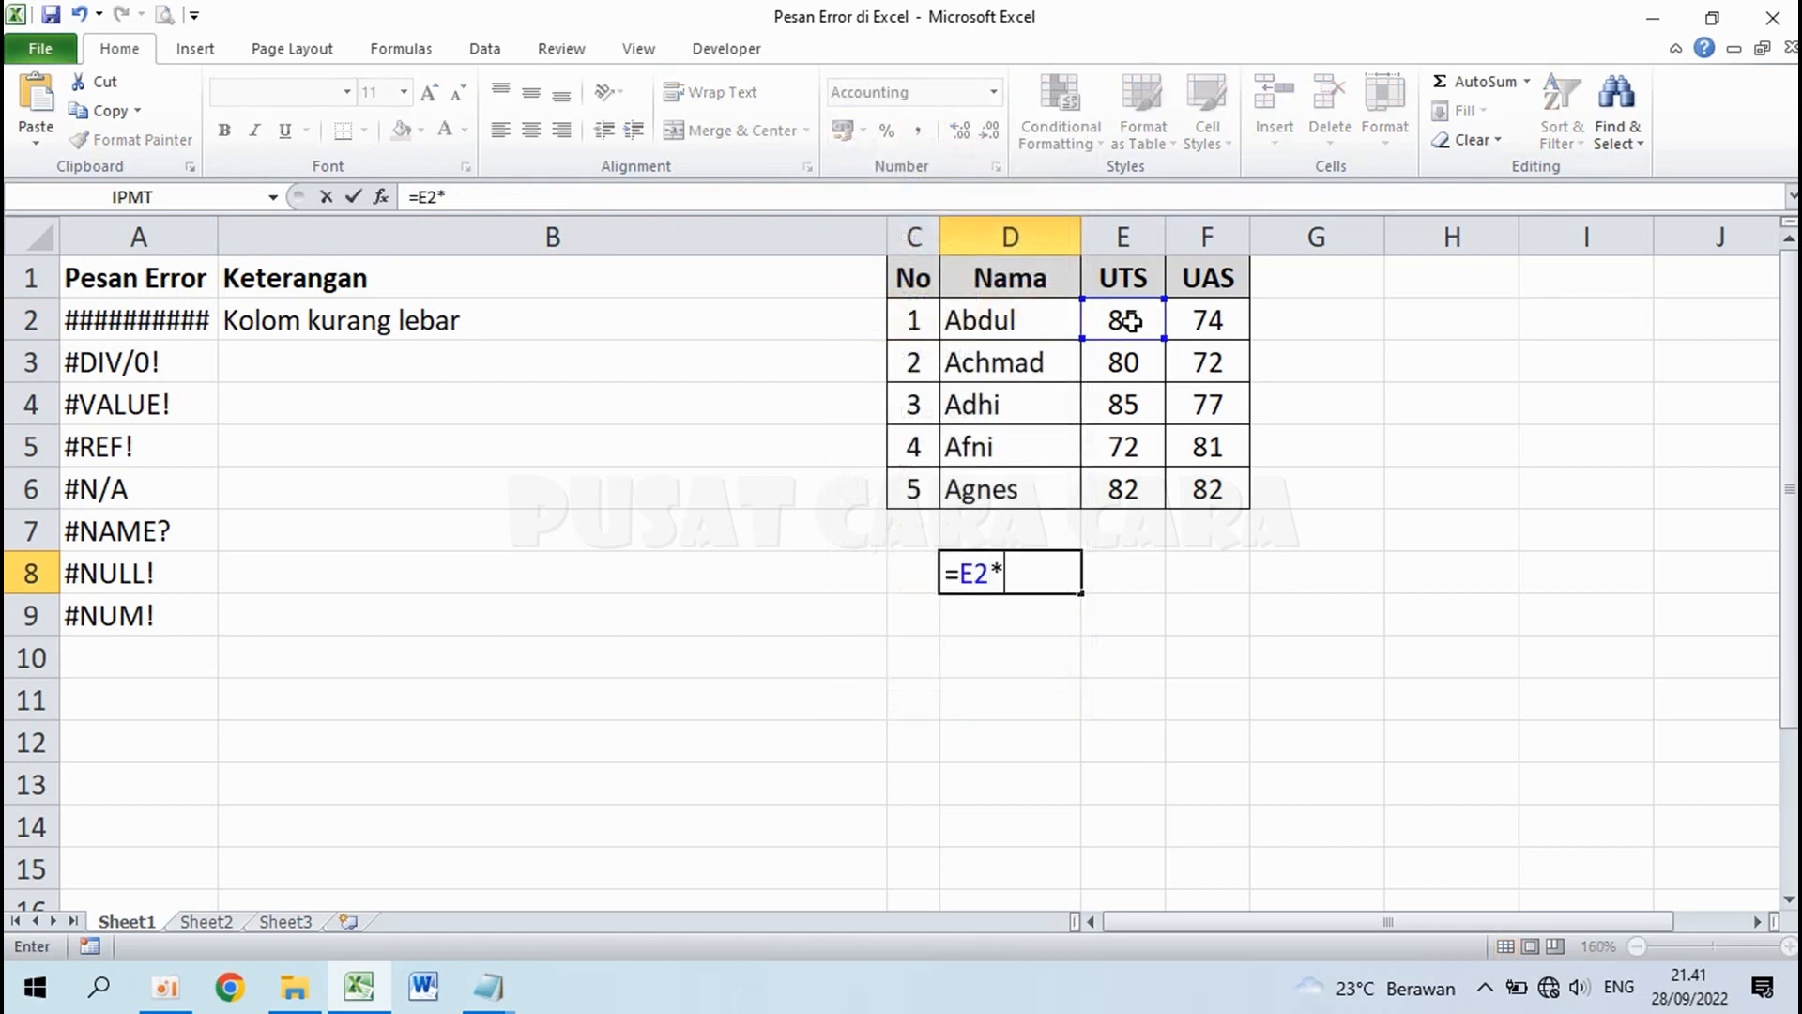
click(1208, 317)
text(*10000000)
key(Return)
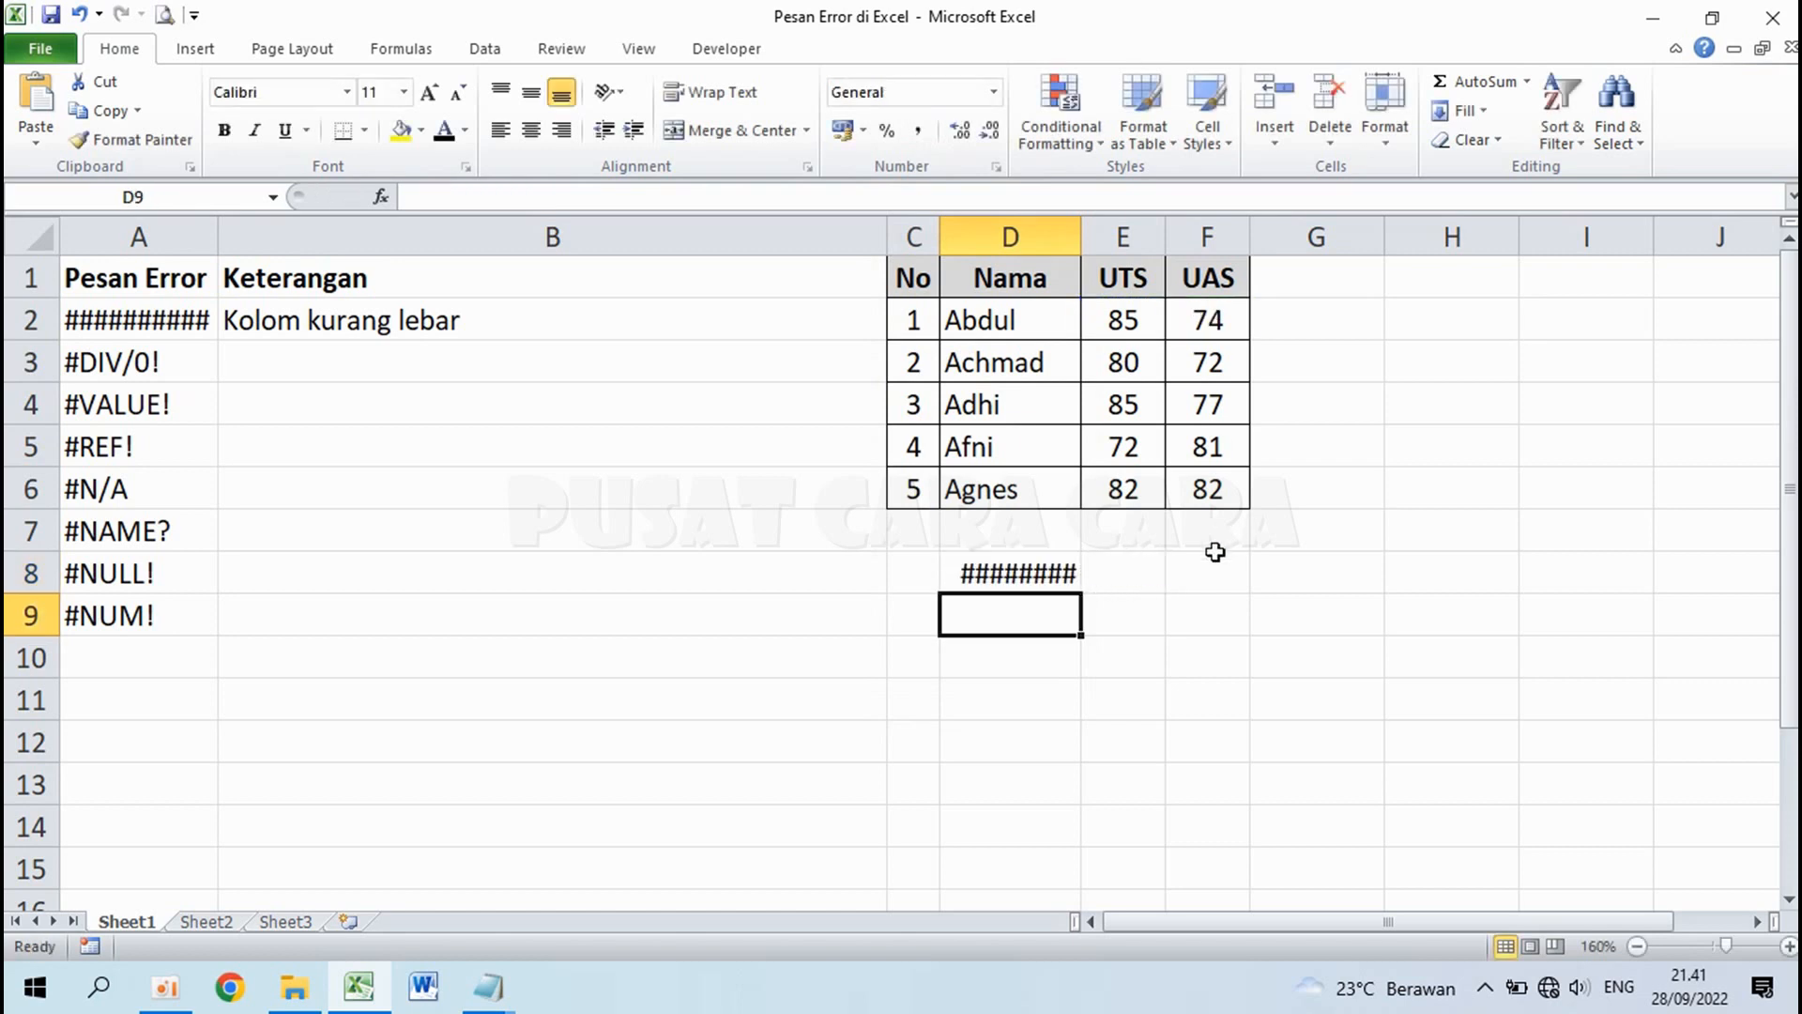
- Manually widen column D until the full value in D8 fits, and undo the resize
click(1002, 577)
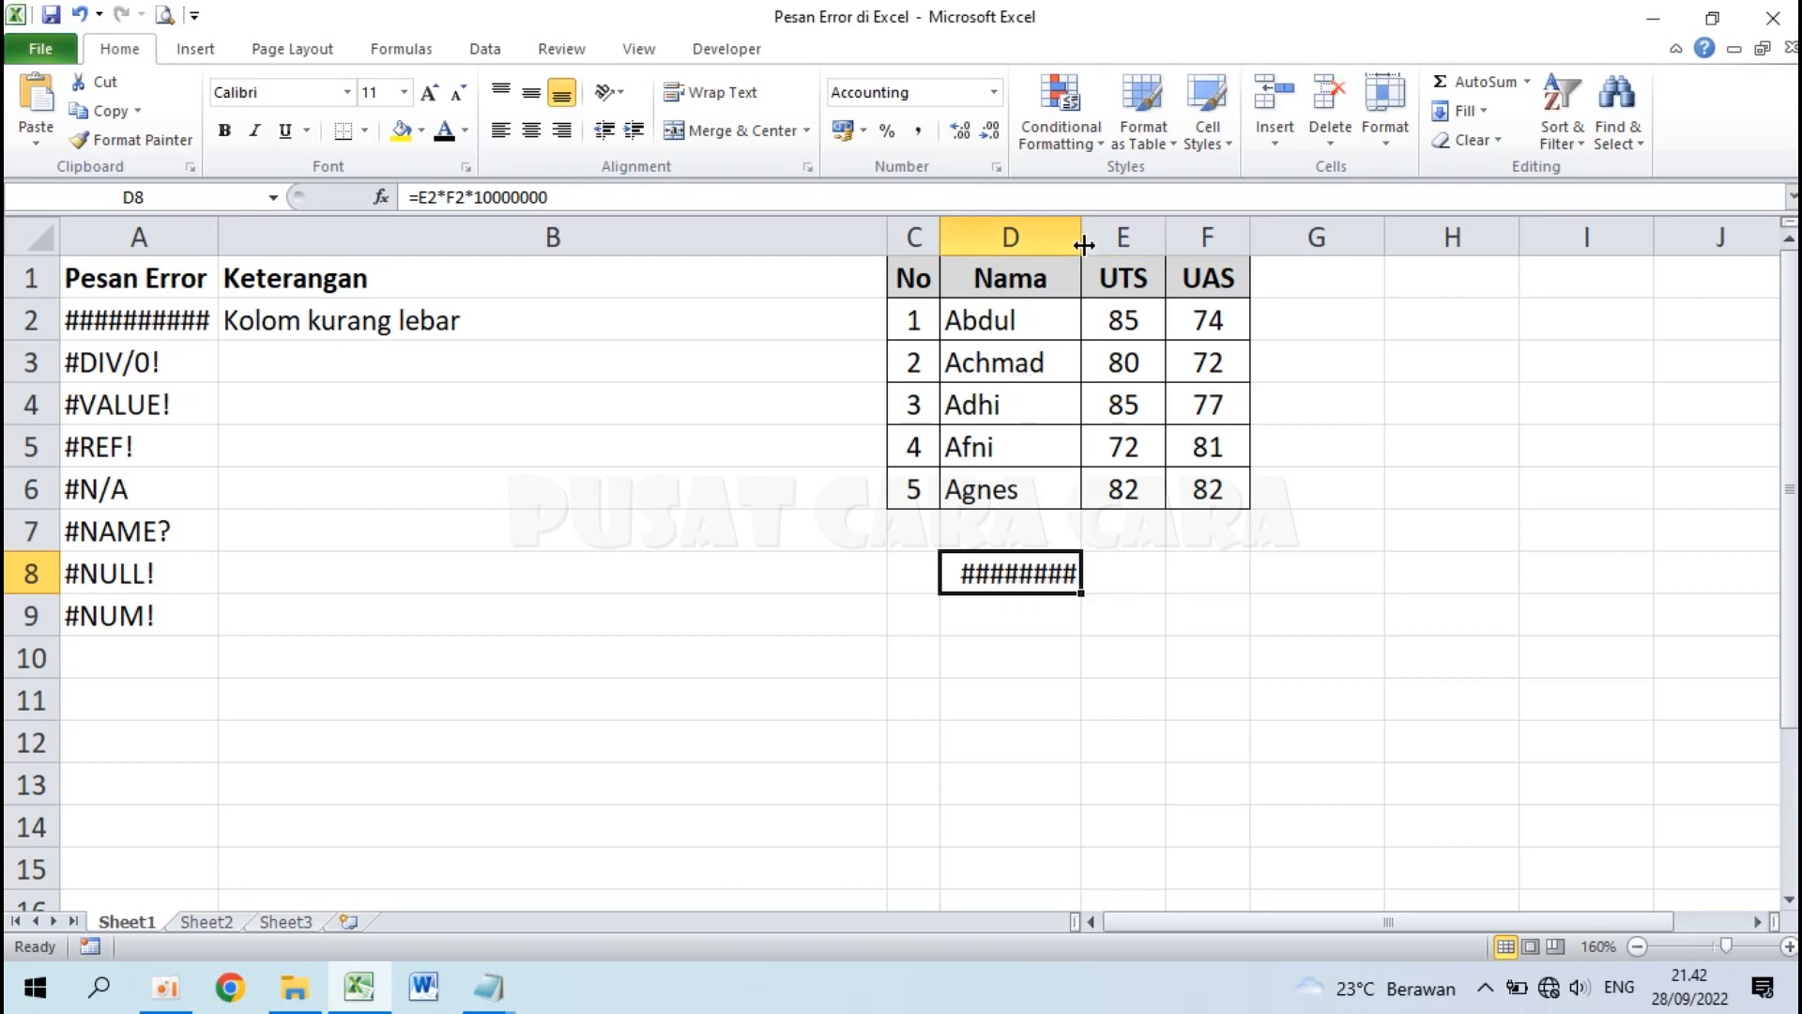
drag(1083, 238, 1281, 239)
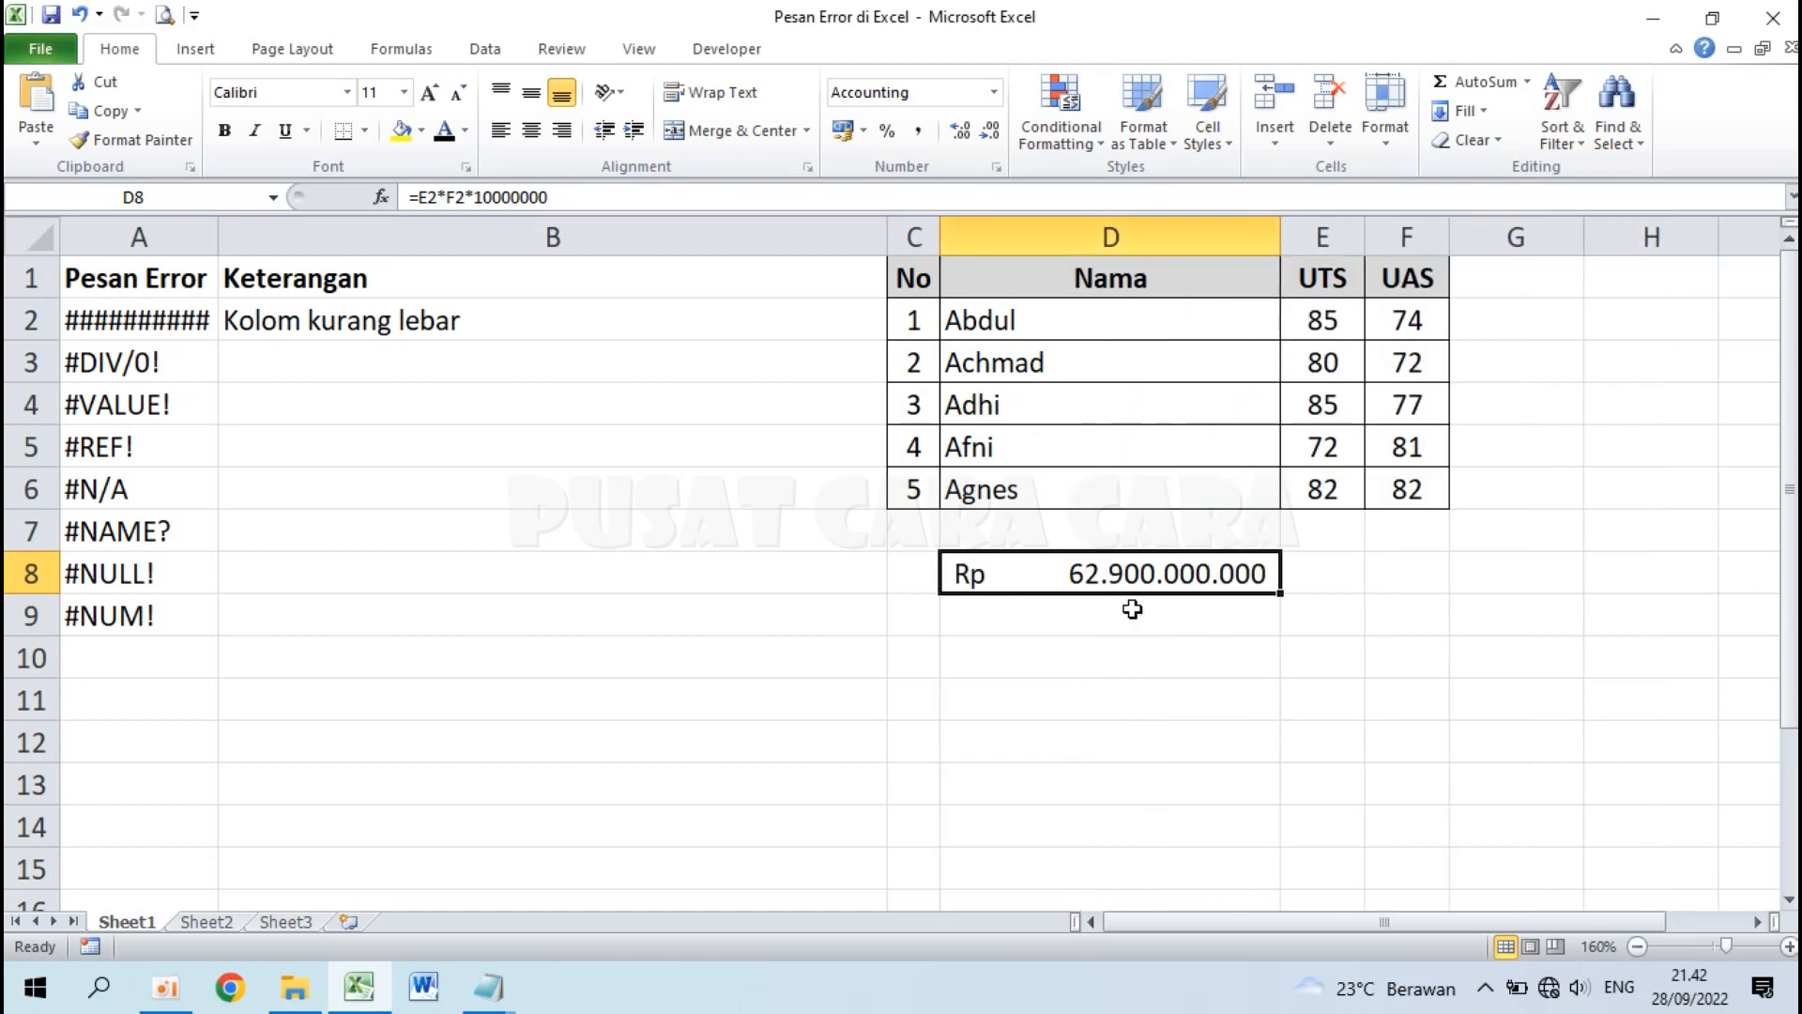
key(ctrl+z)
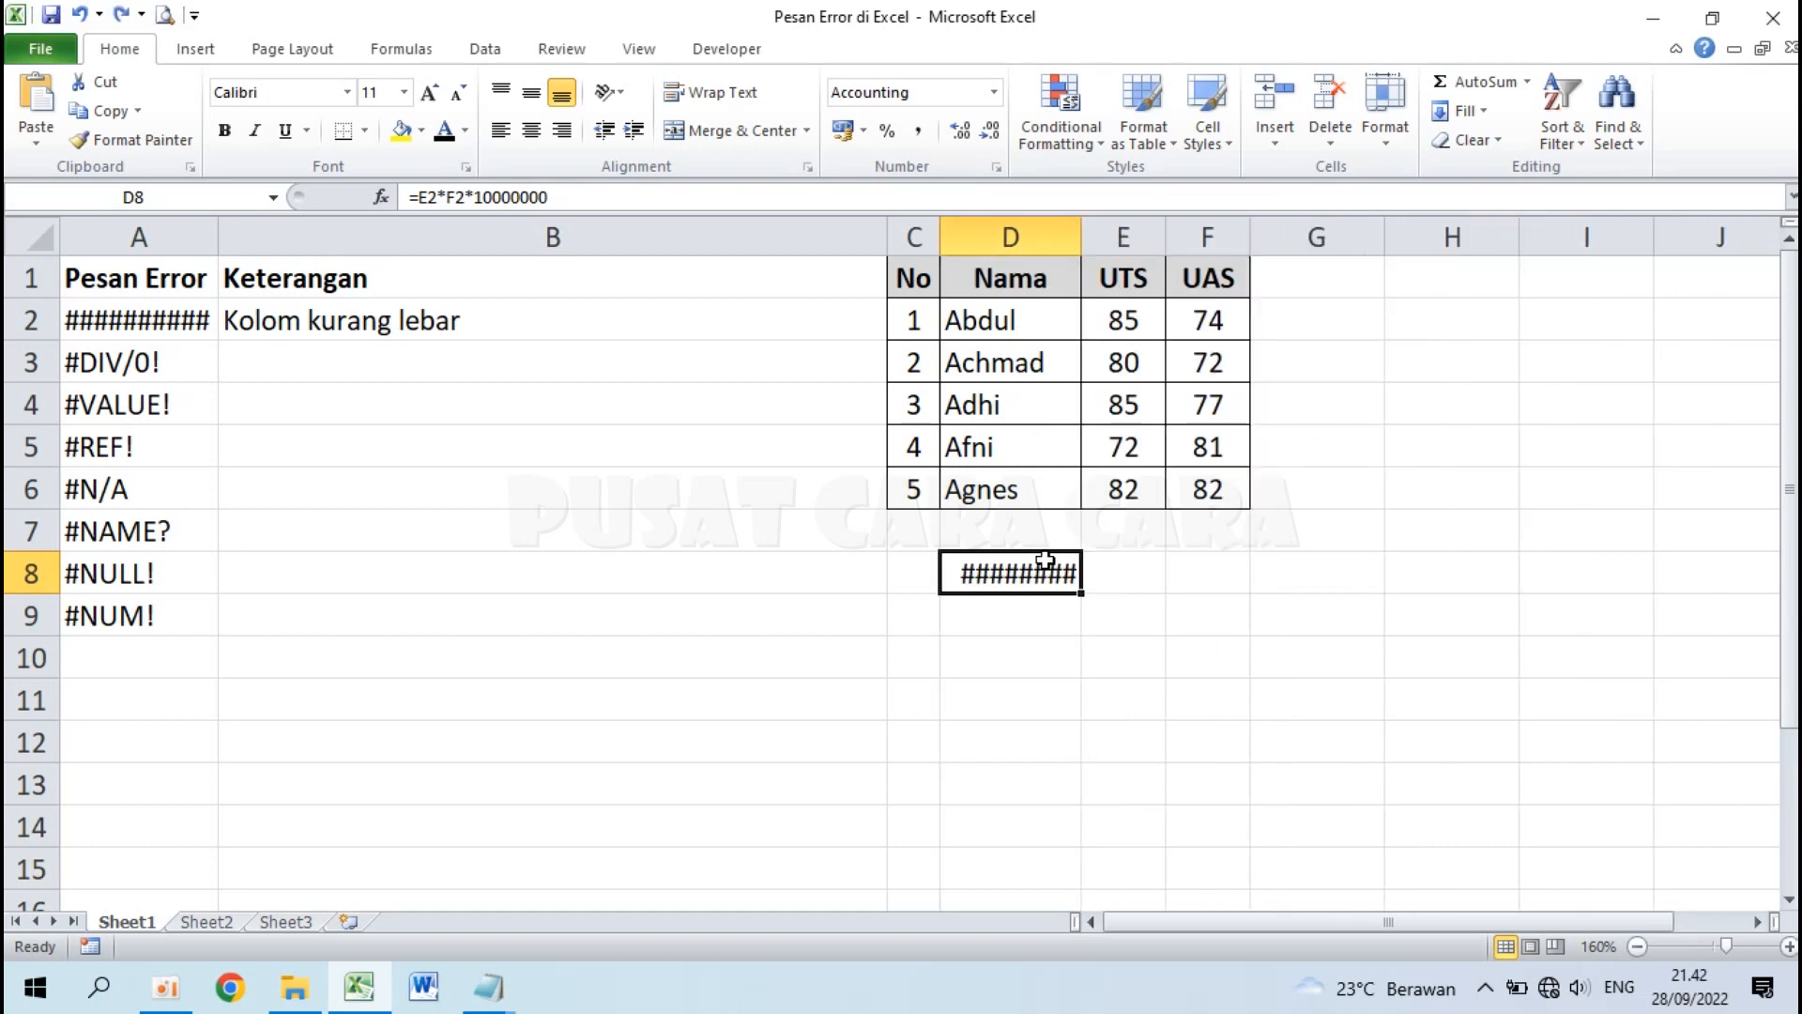
- Try AutoFit on column D's width, undo it, and clear the formula from cell D8
double_click(1082, 234)
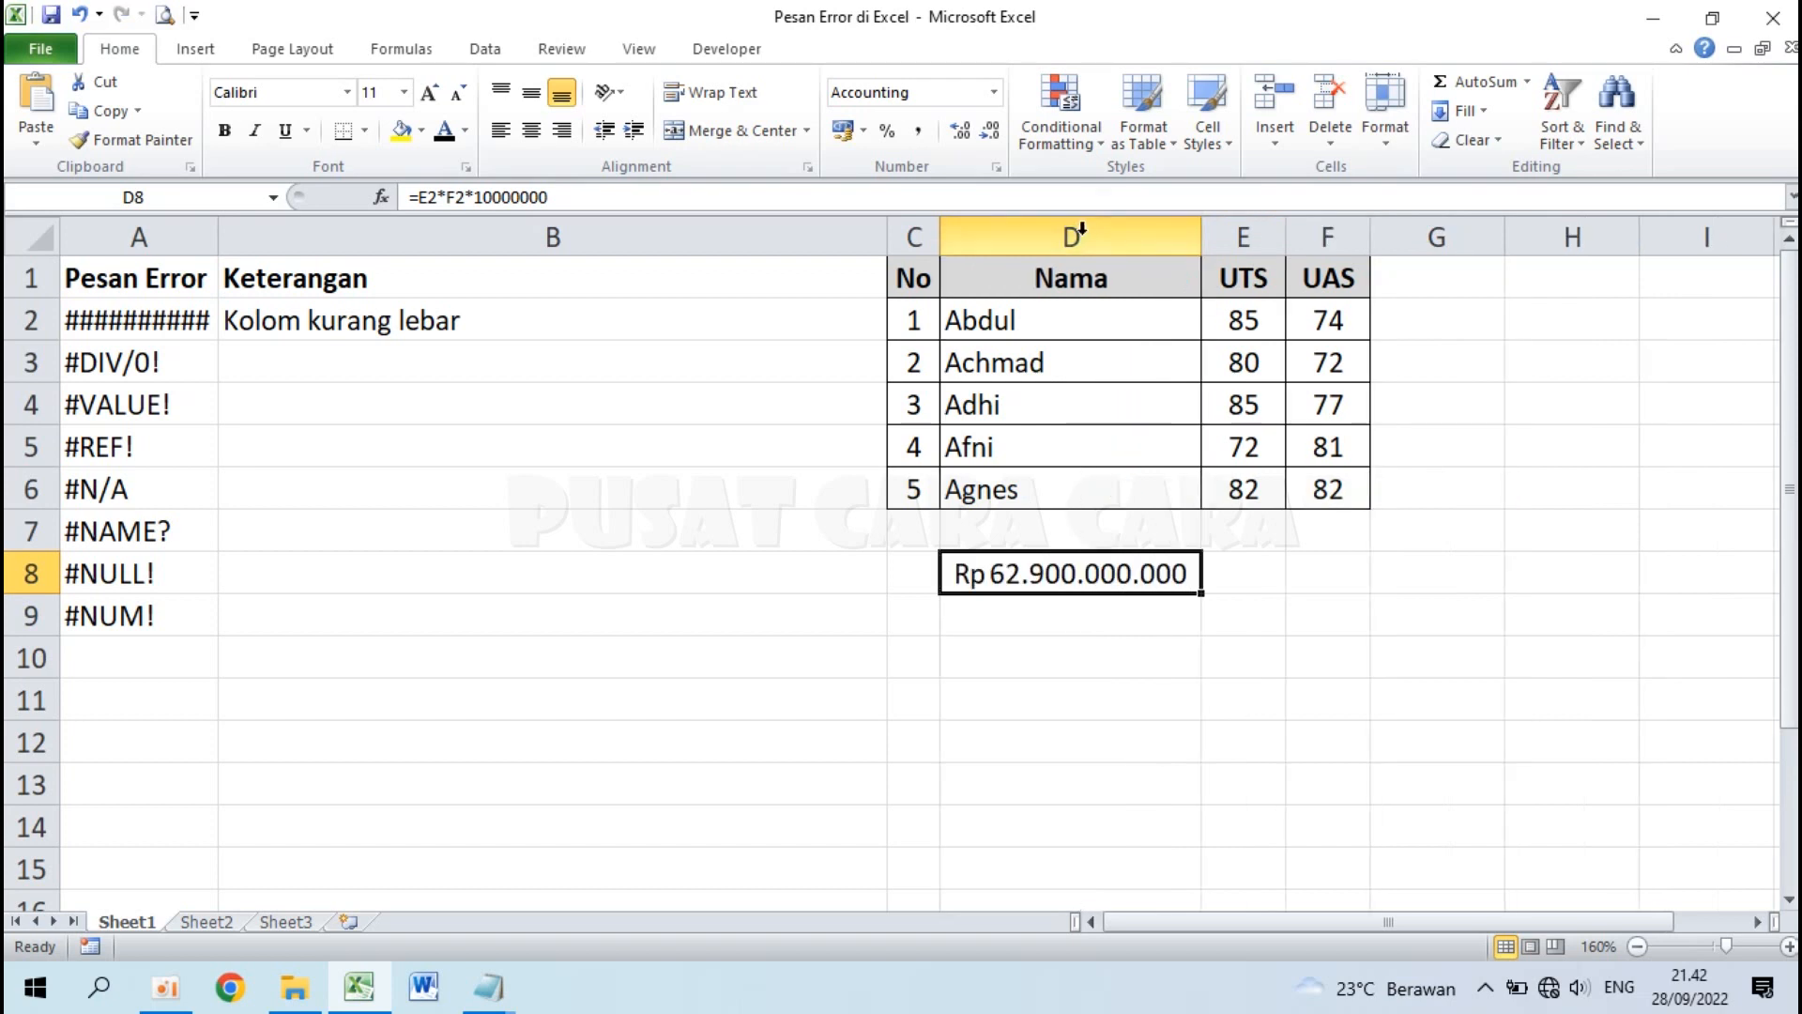
key(ctrl+z)
key(Delete)
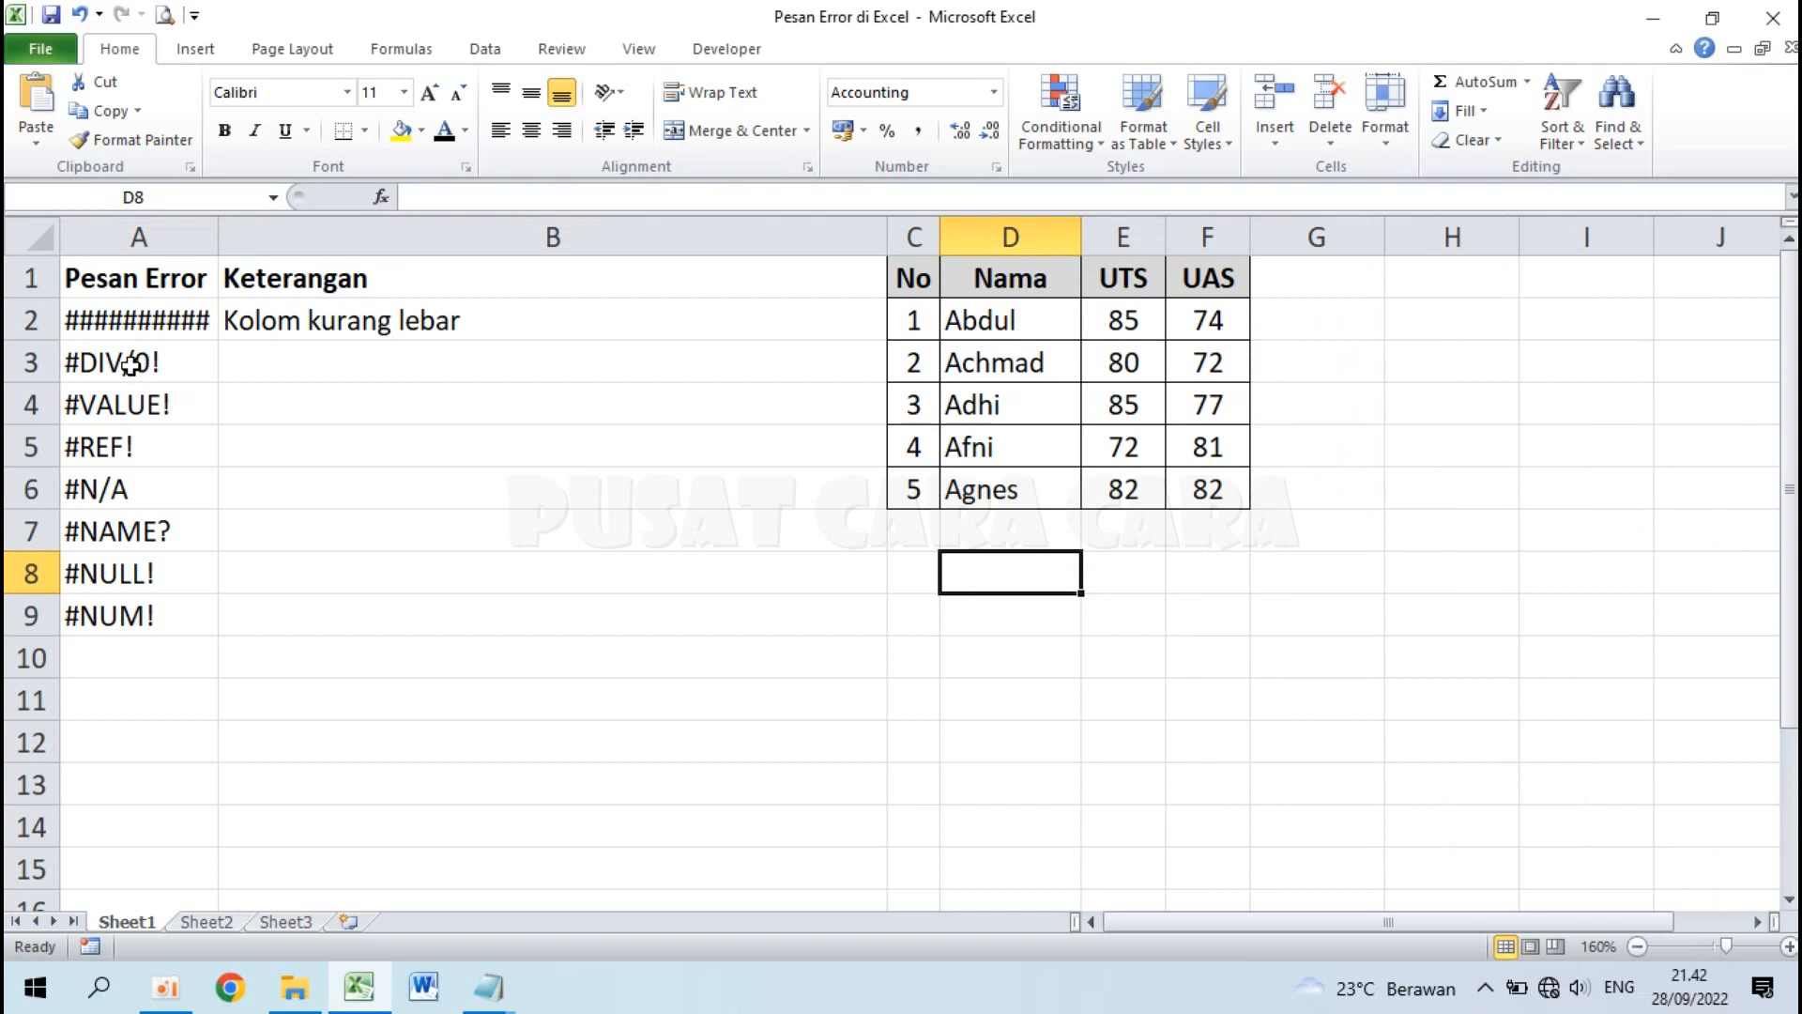
- Apply the dark font colour to the hidden description in B3, beside the #DIV/0! entry
click(161, 366)
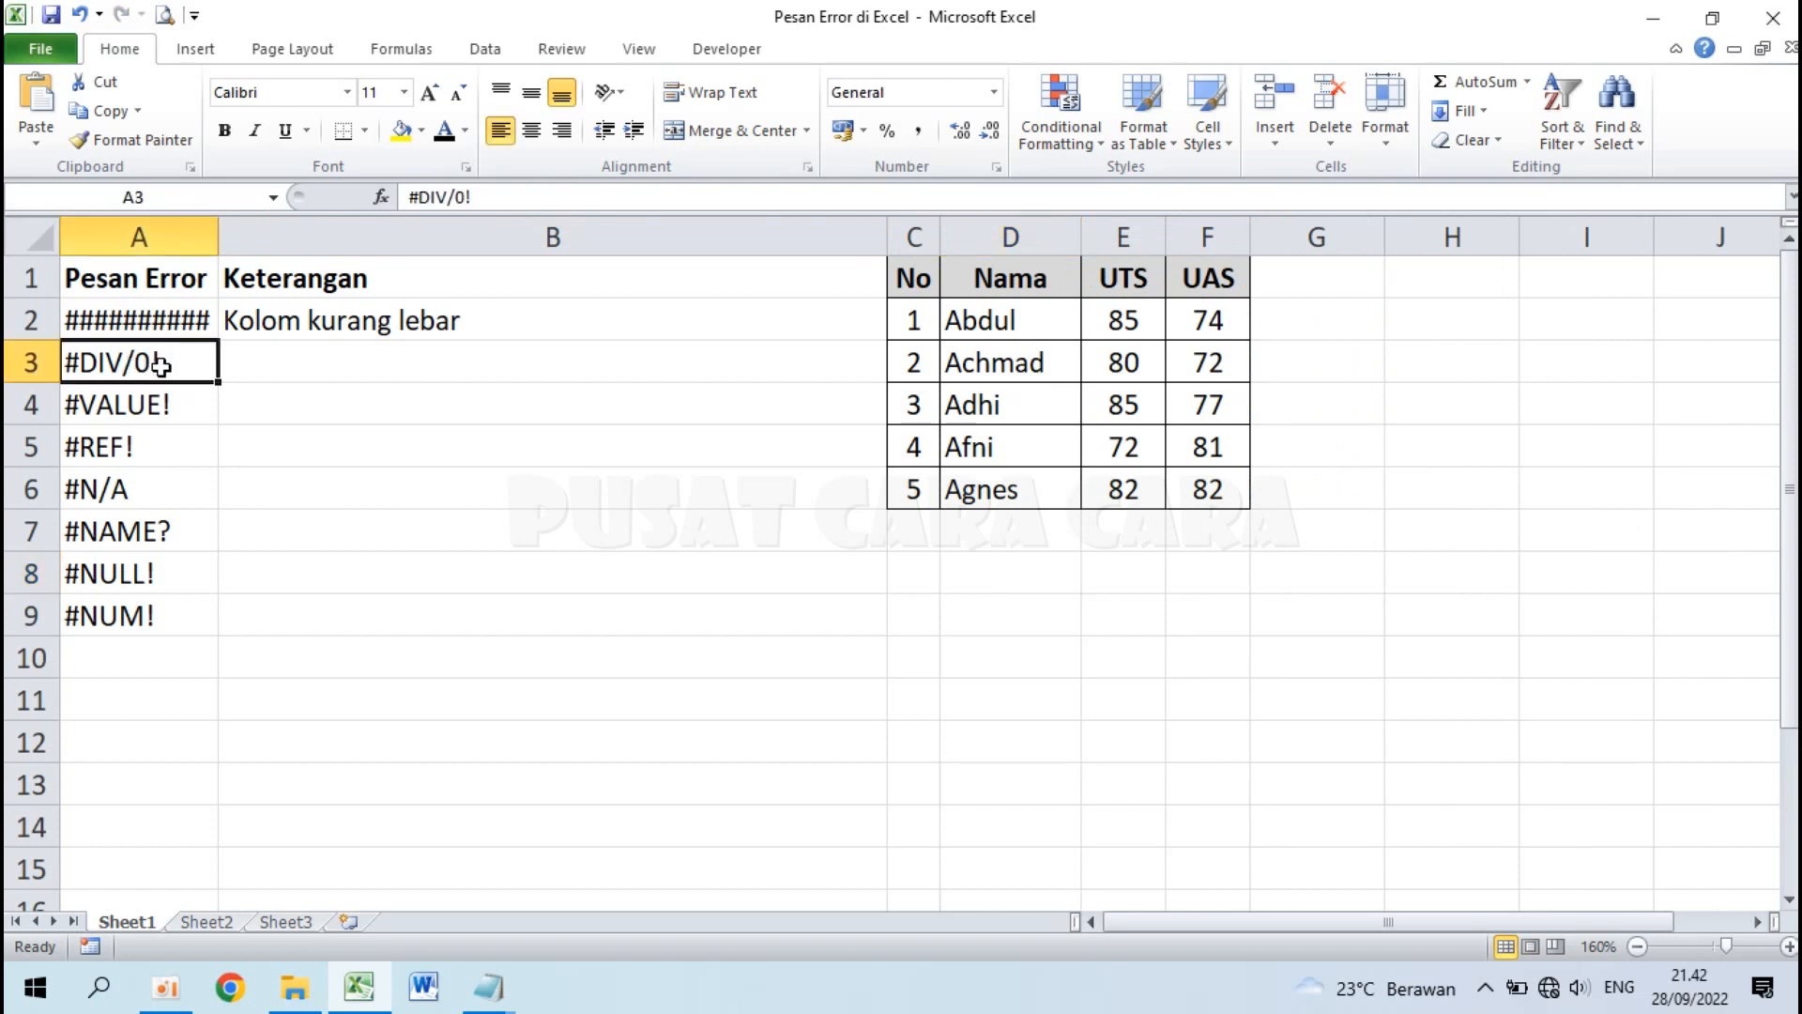
click(250, 370)
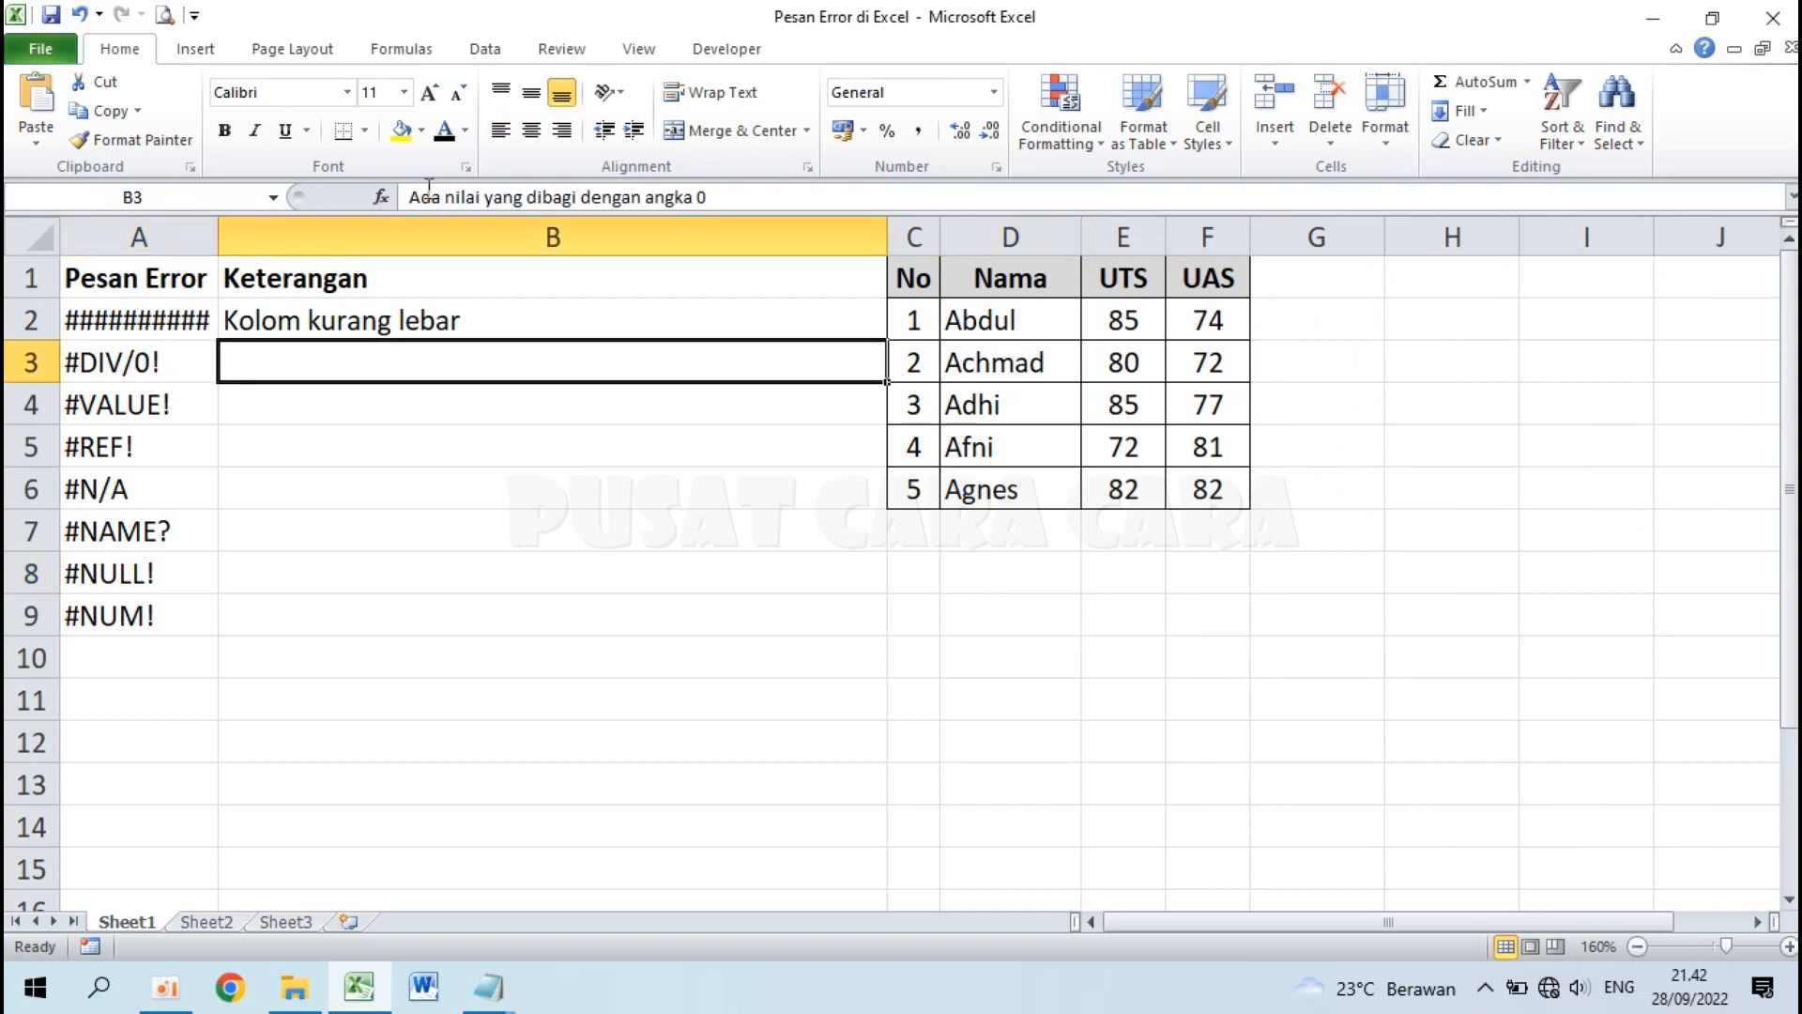
click(441, 136)
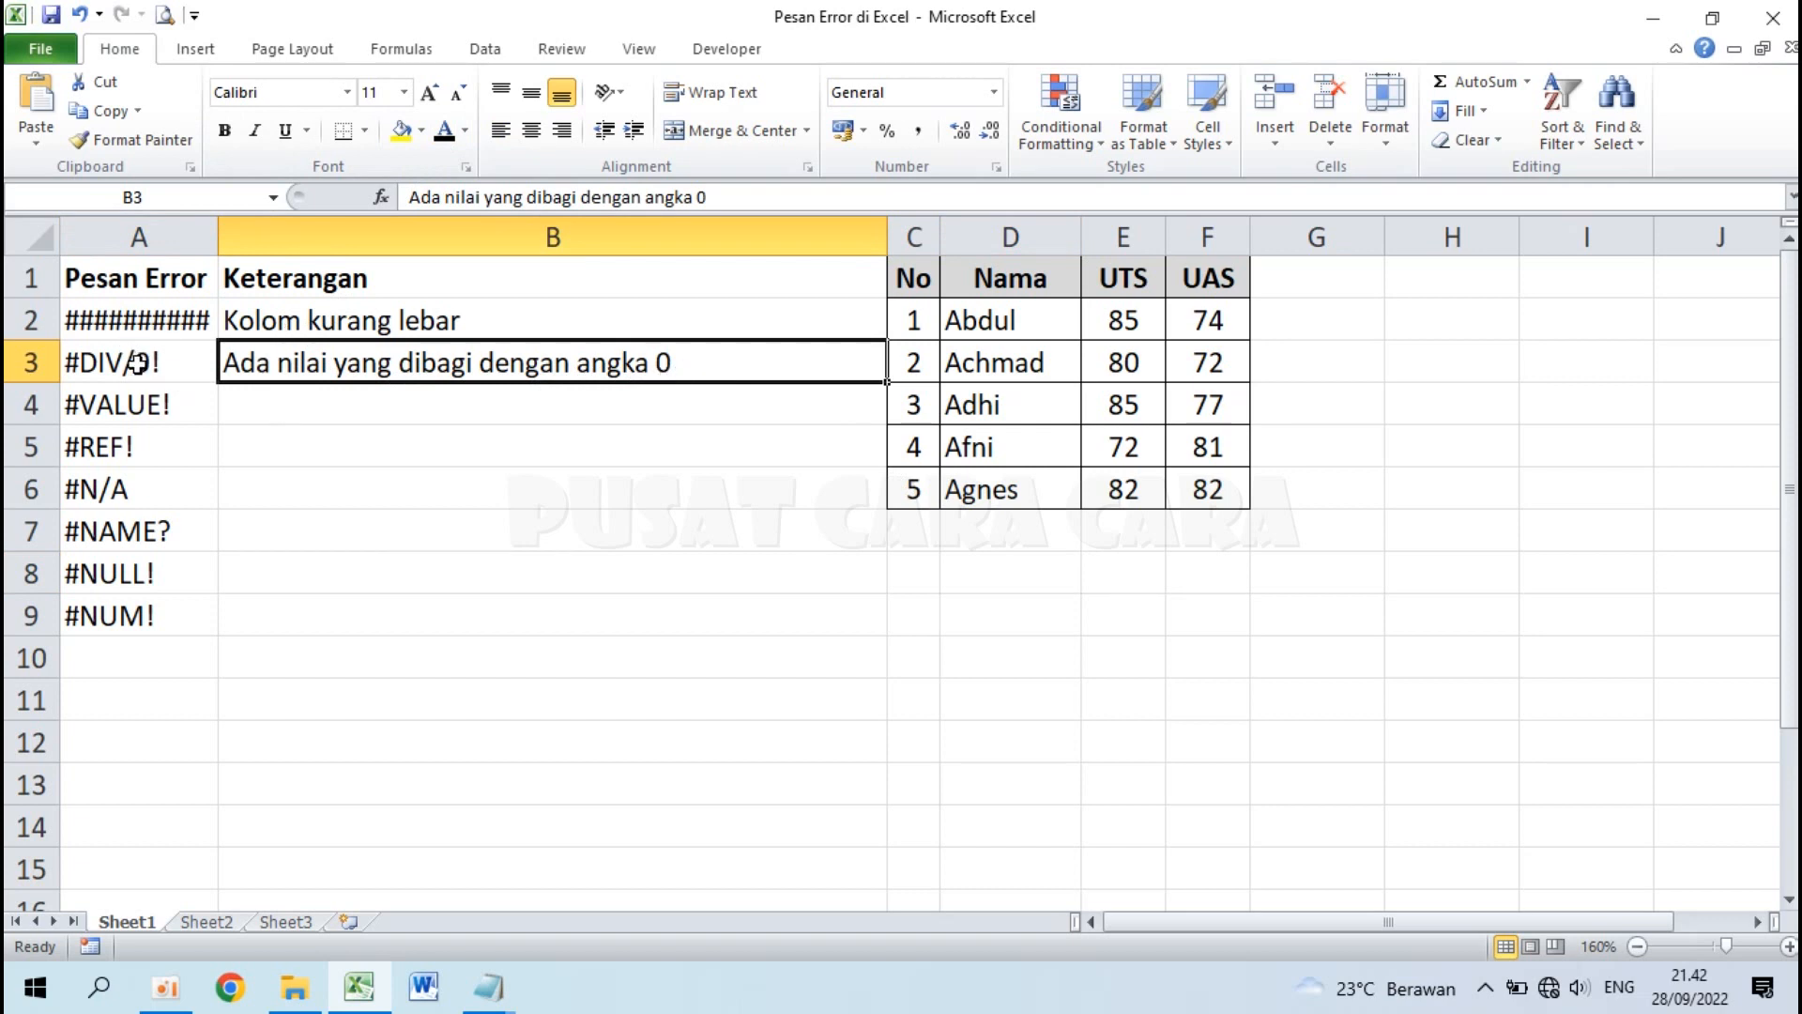
- Enter the formula =(E2+F2)/0 in cell D9 to demonstrate the division-by-zero error
click(1398, 330)
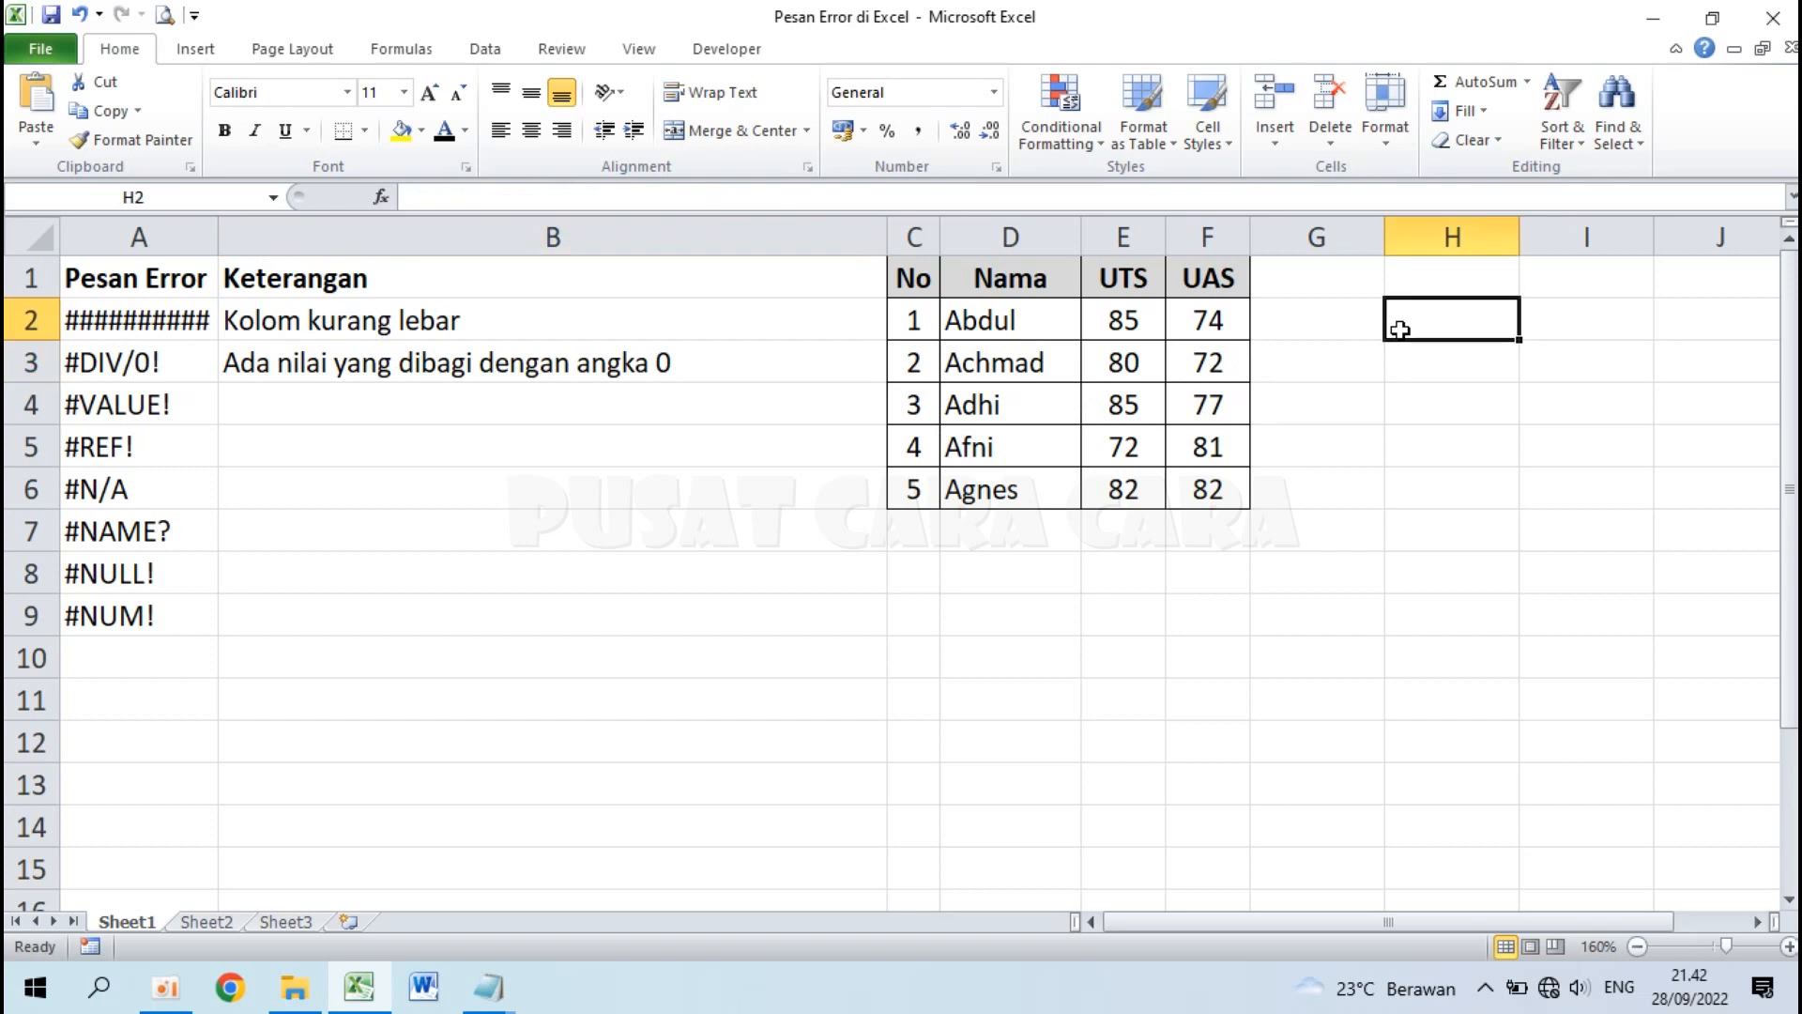
click(1017, 574)
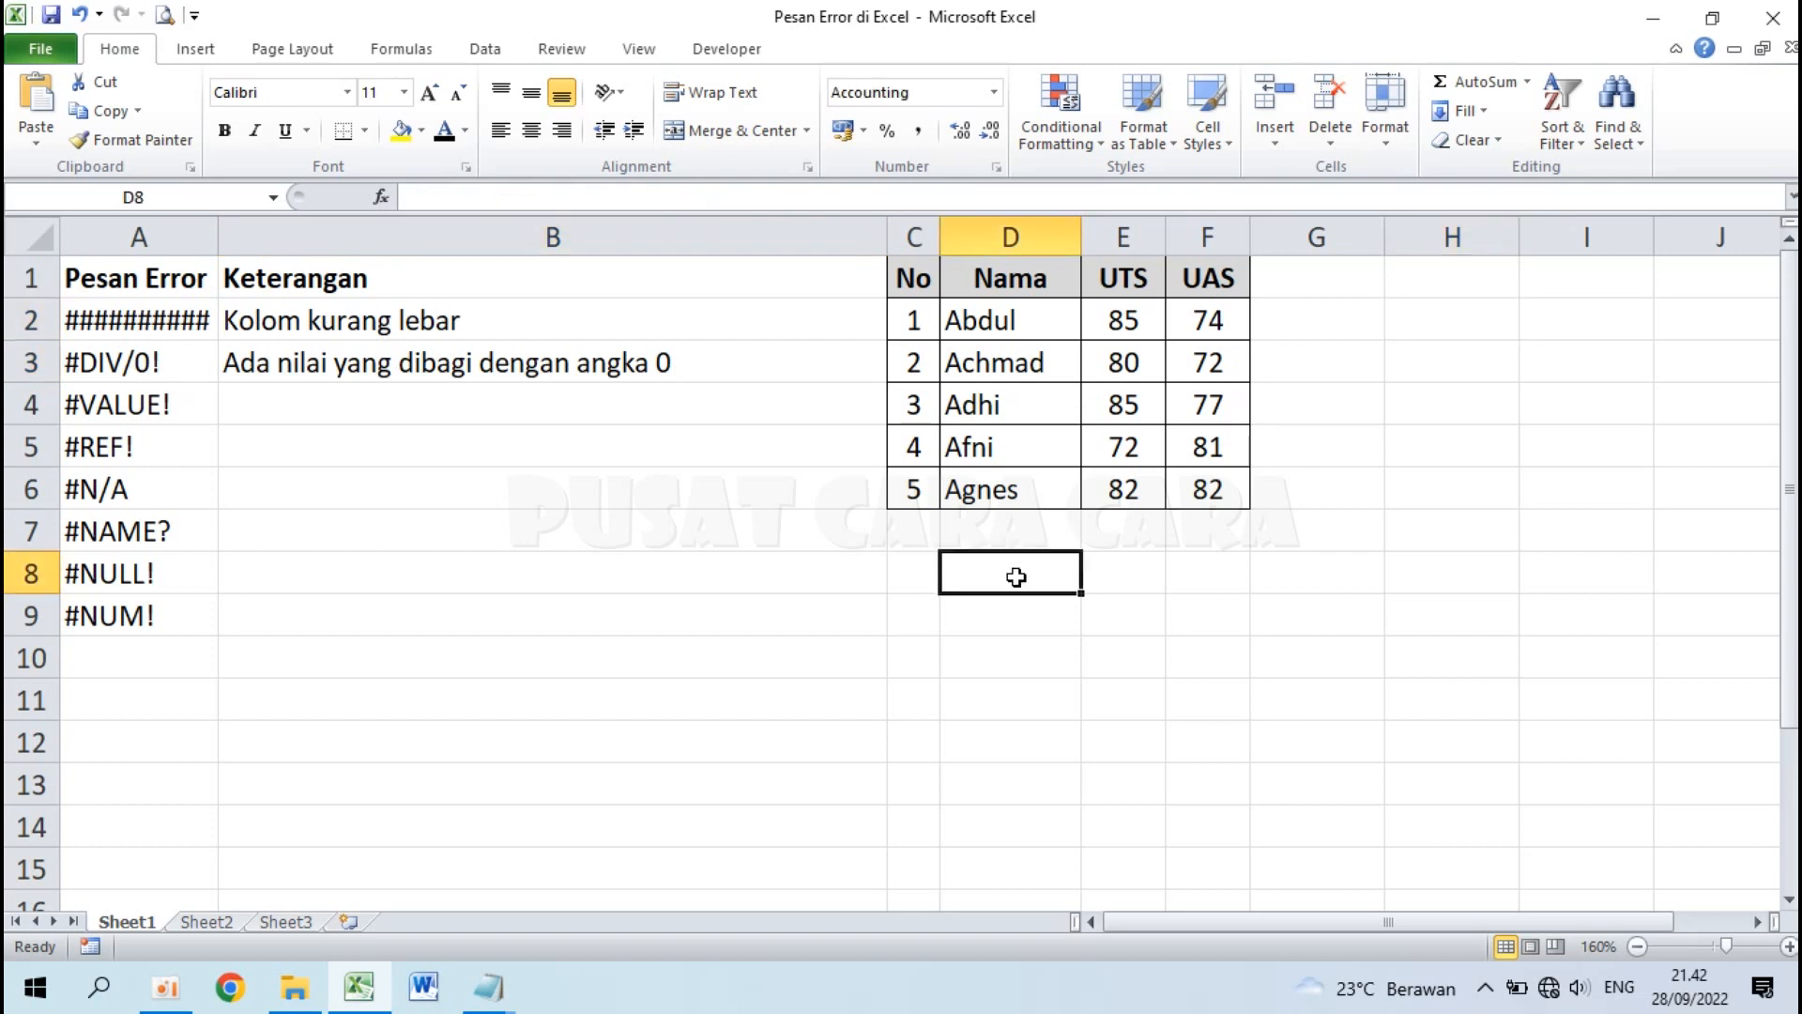
click(1017, 615)
text(=()
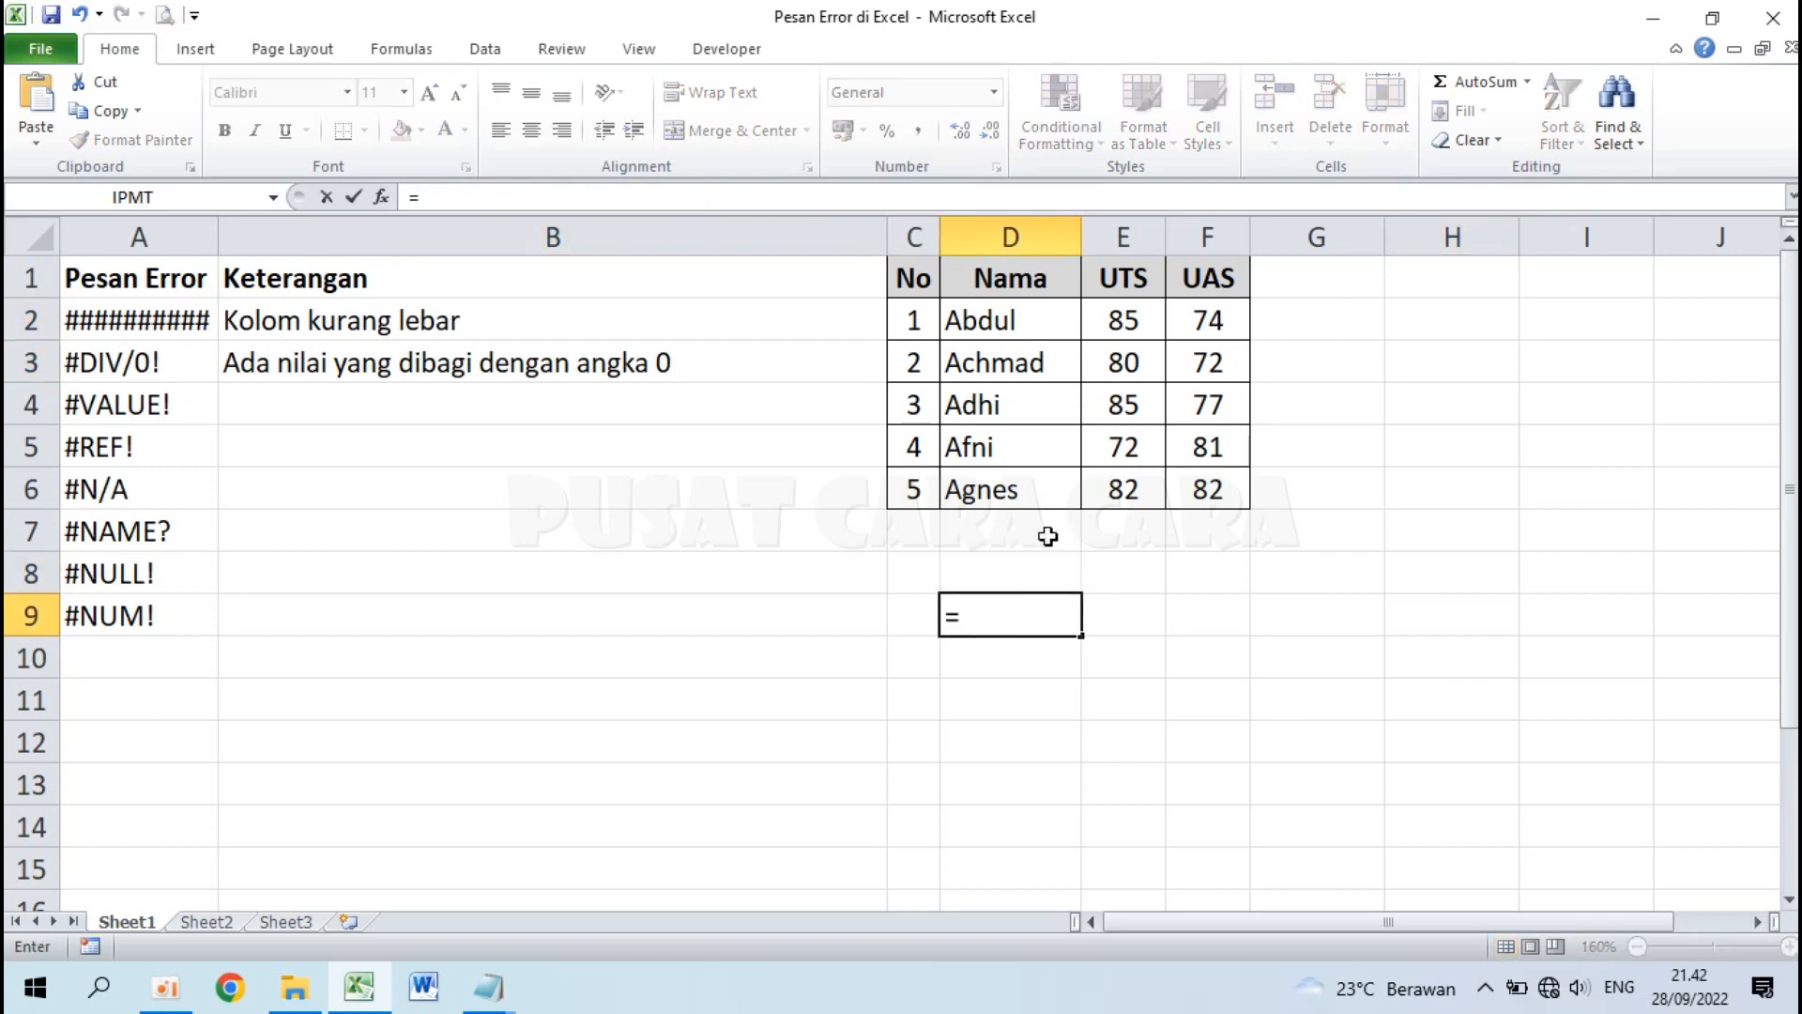
click(1132, 320)
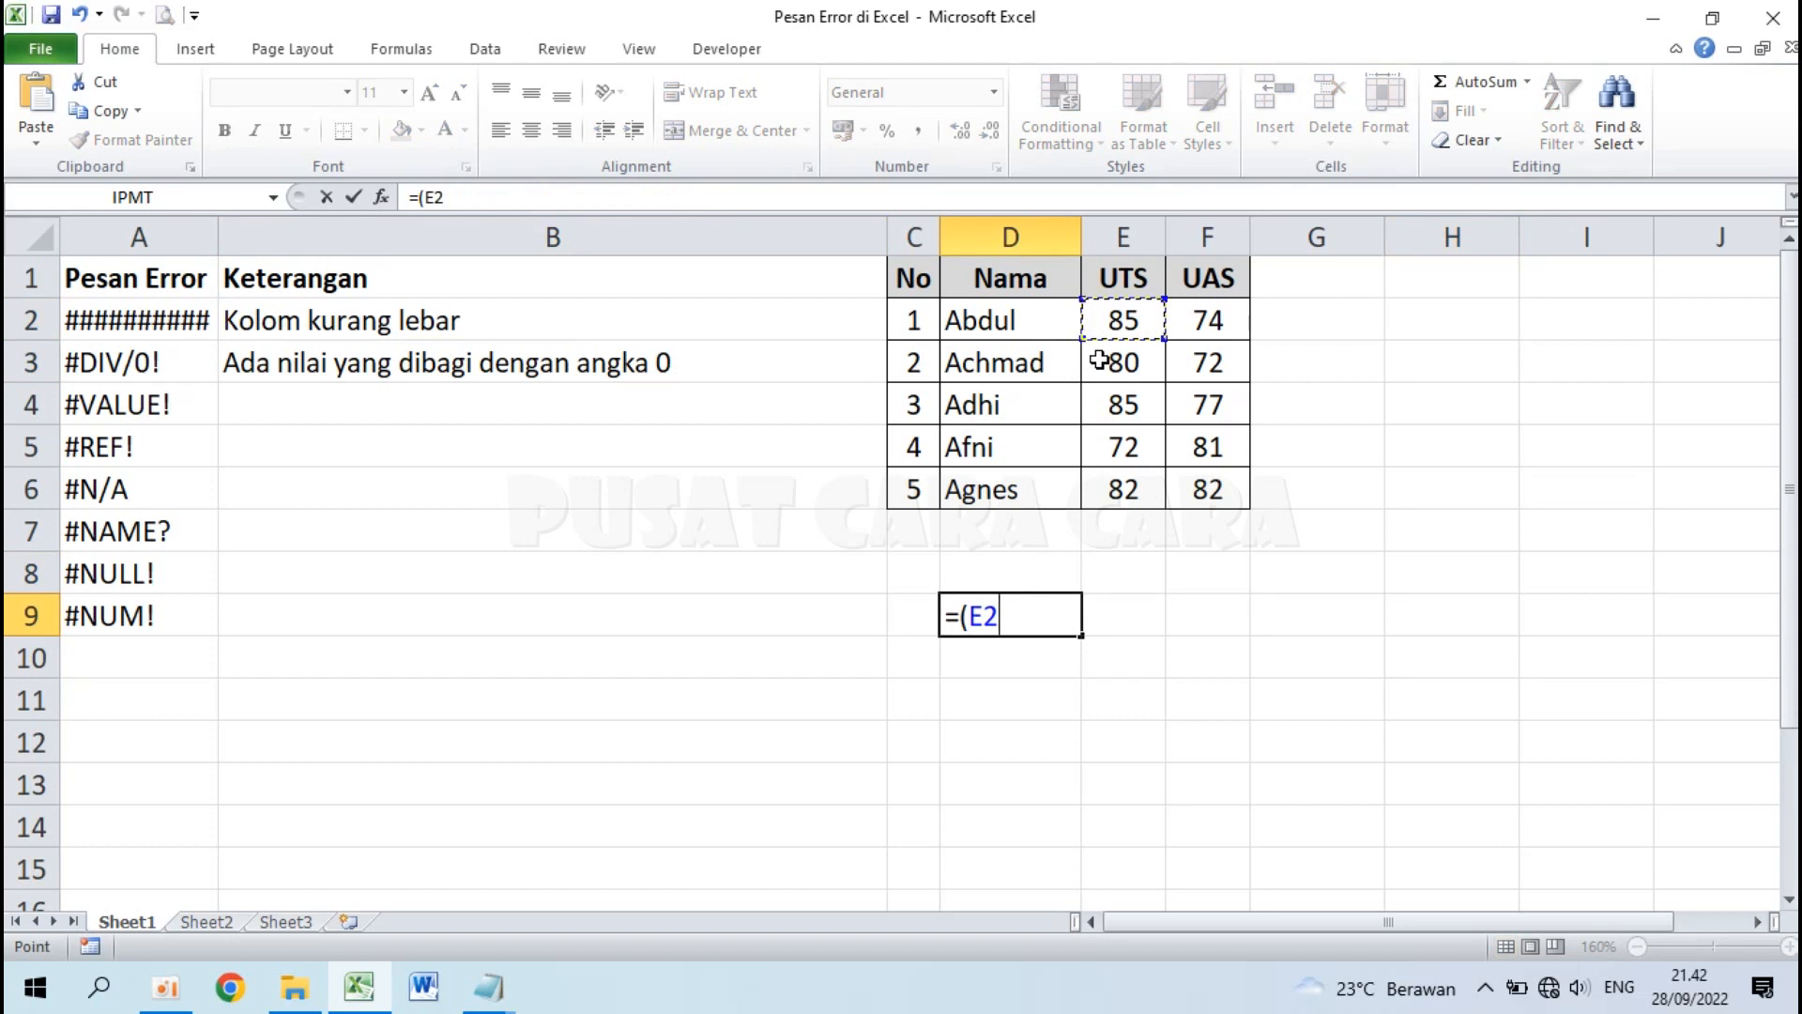
text(+)
click(1205, 319)
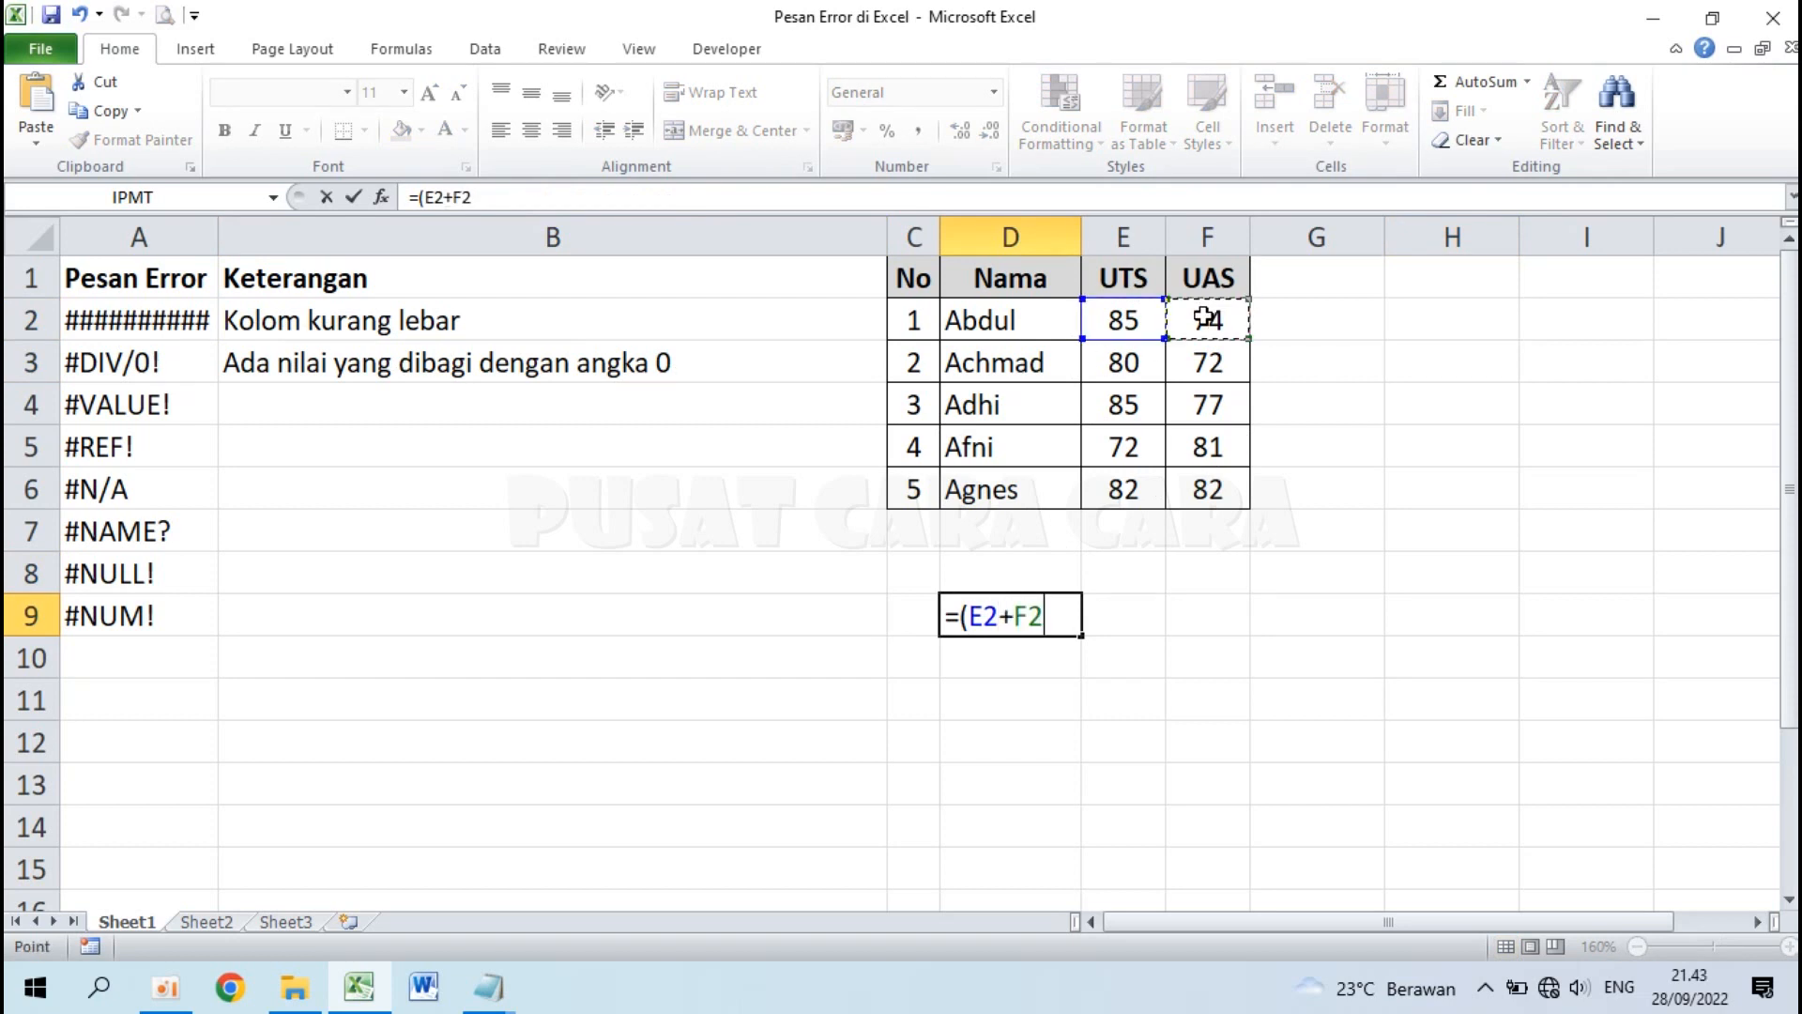
text()/0)
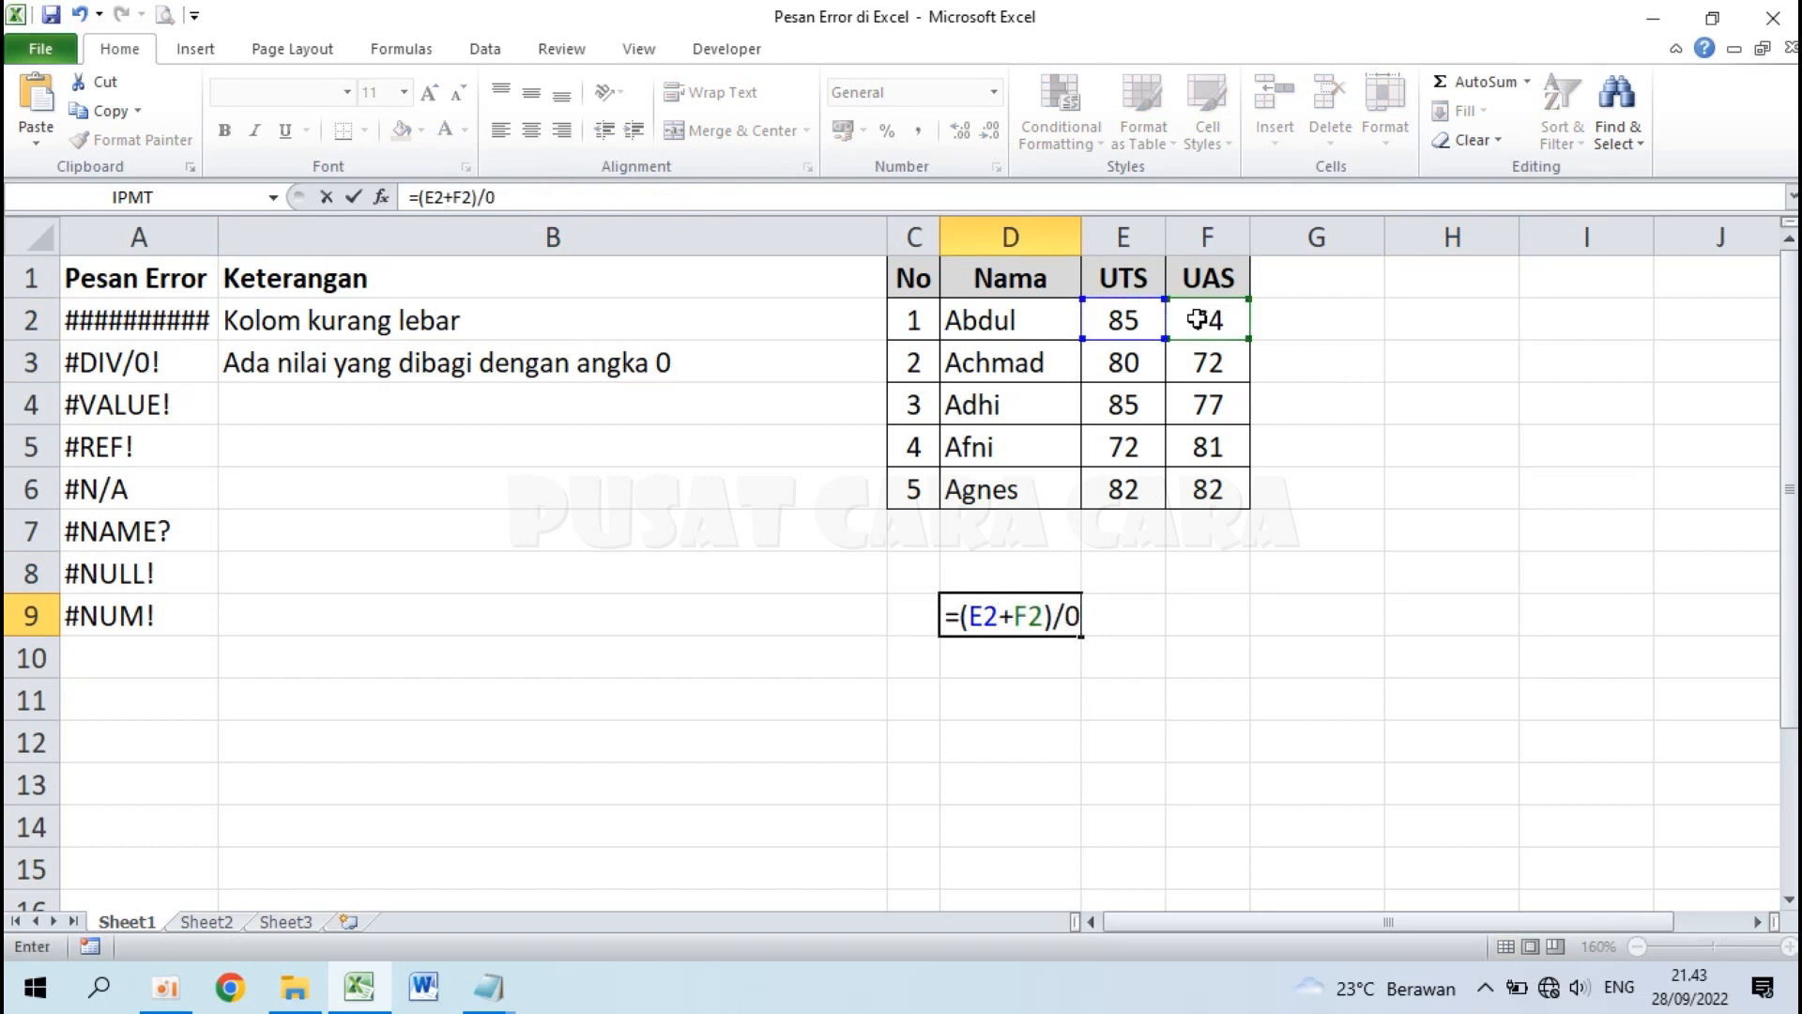
key(Return)
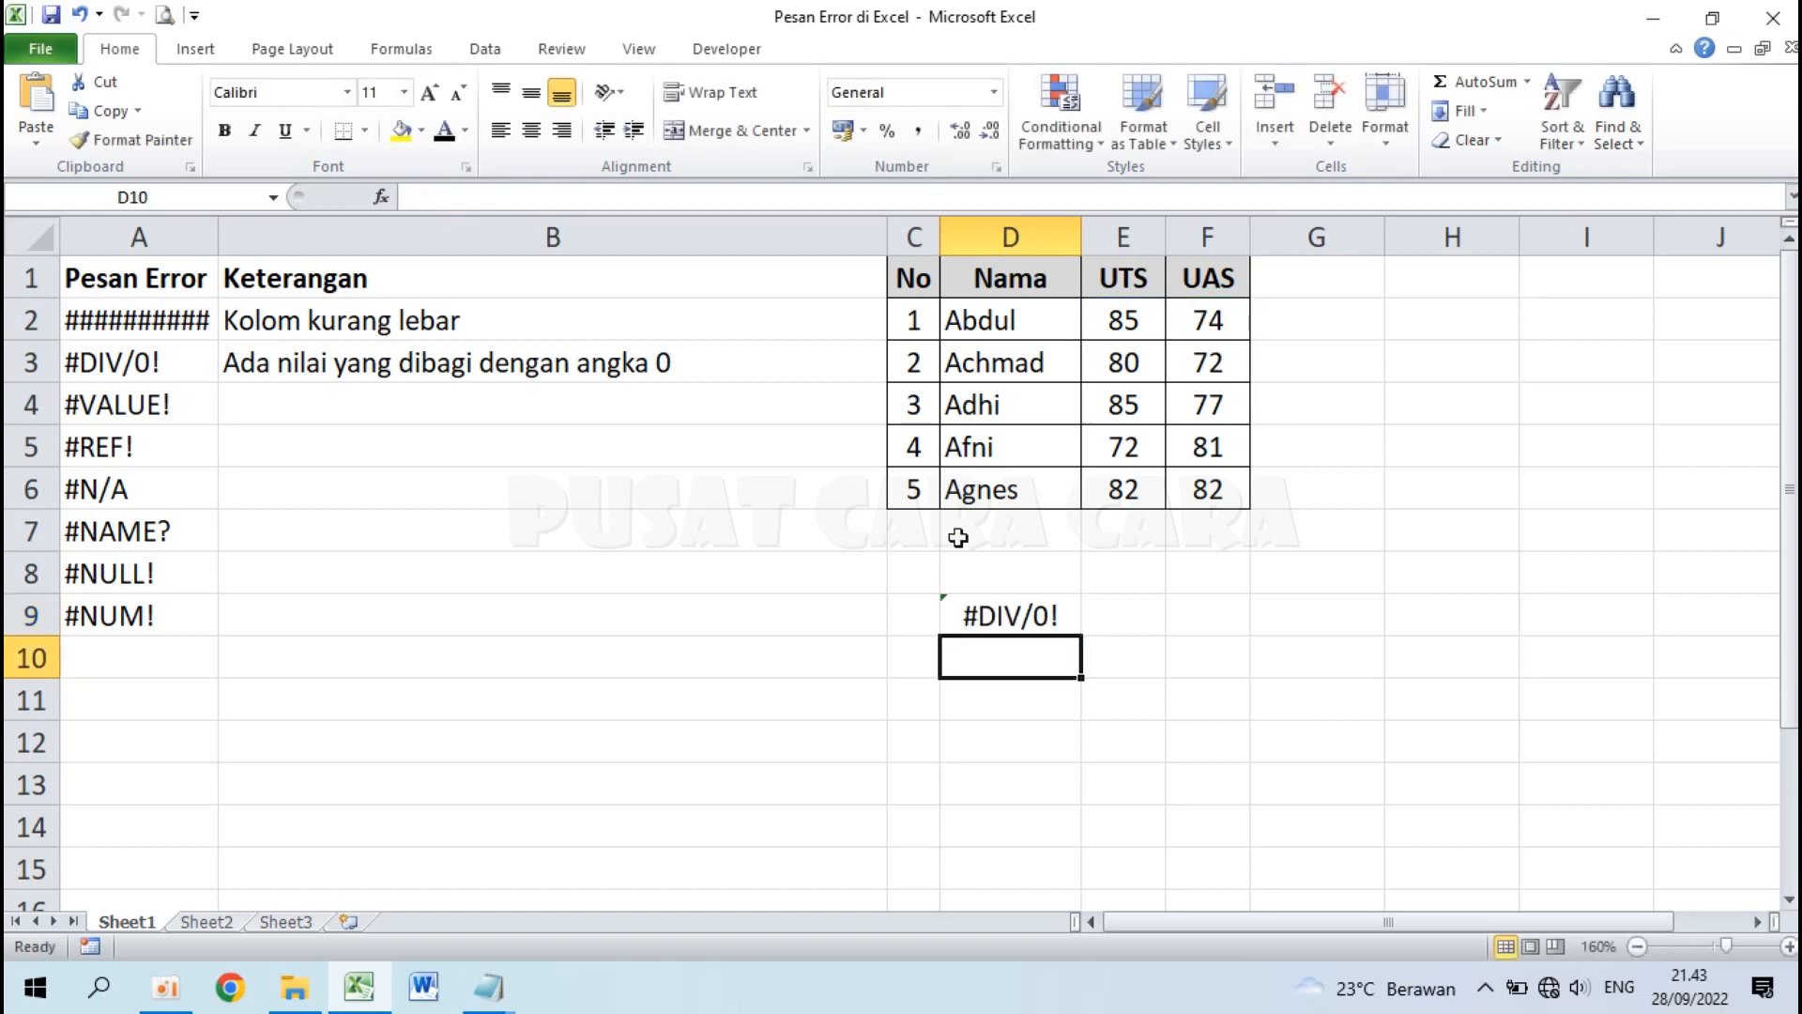
click(993, 627)
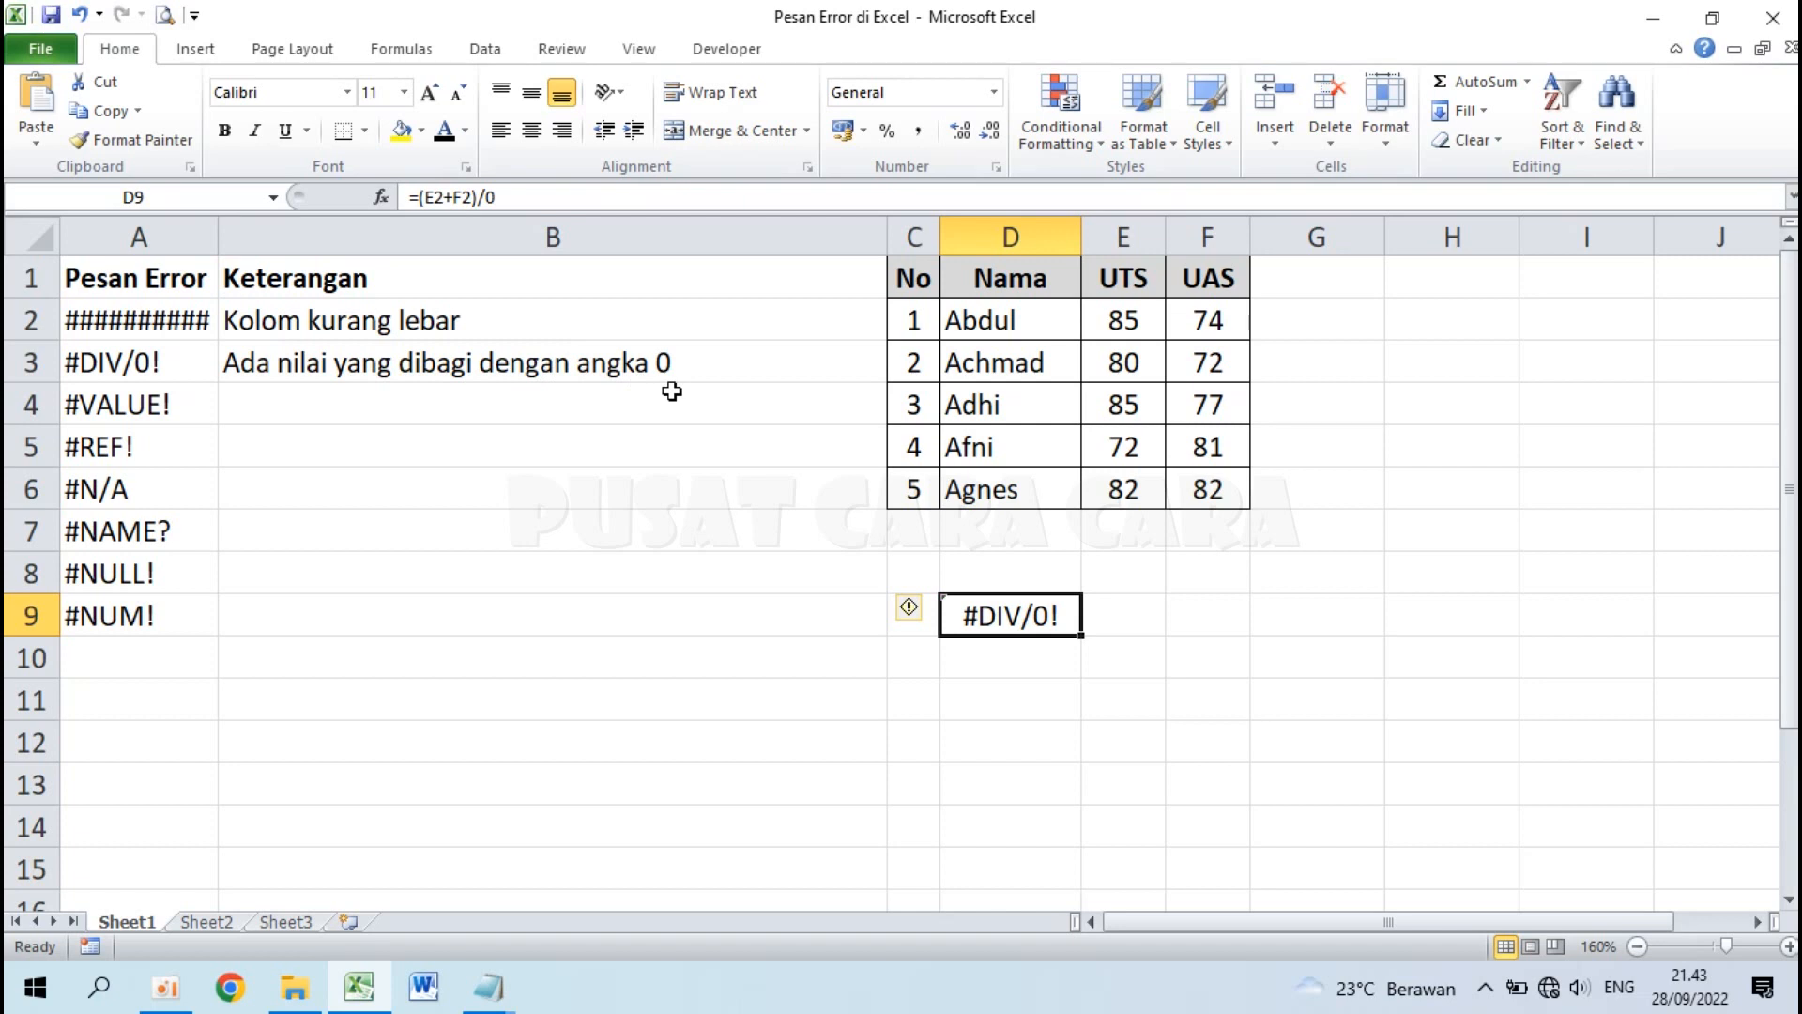
- Apply the dark font colour to the hidden description in B4, beside the #VALUE! entry
click(185, 406)
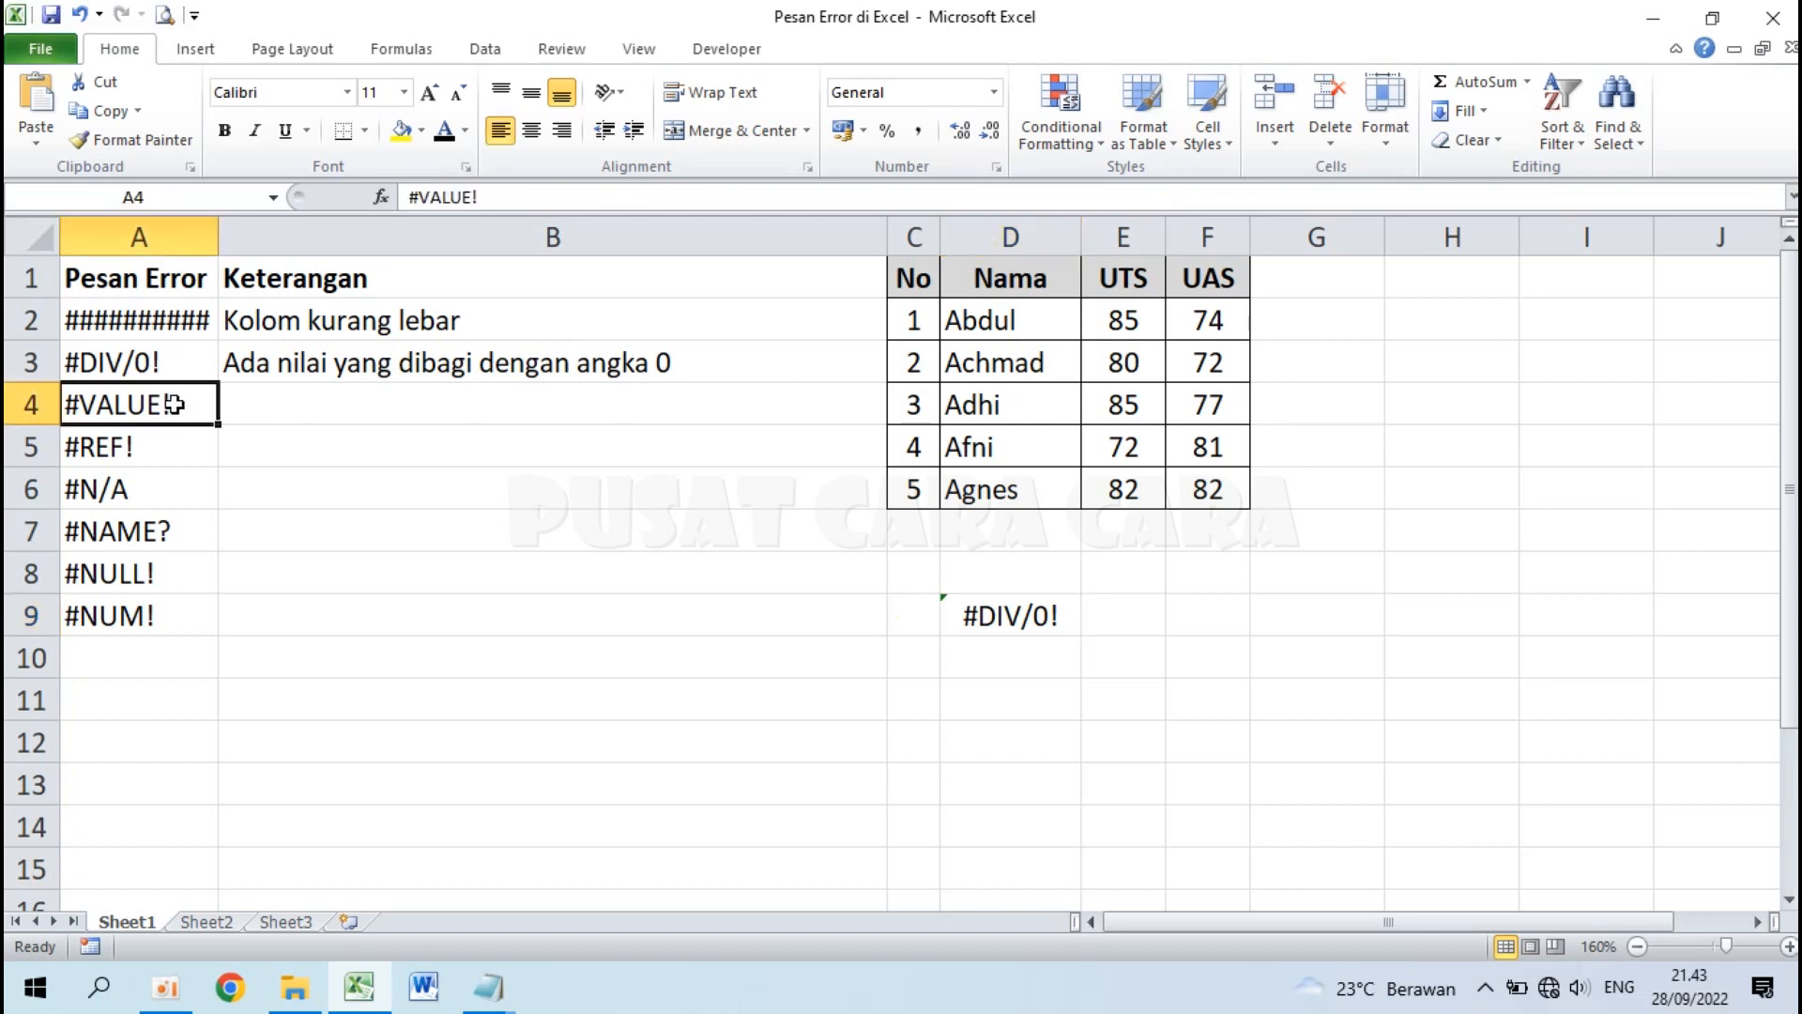
click(283, 394)
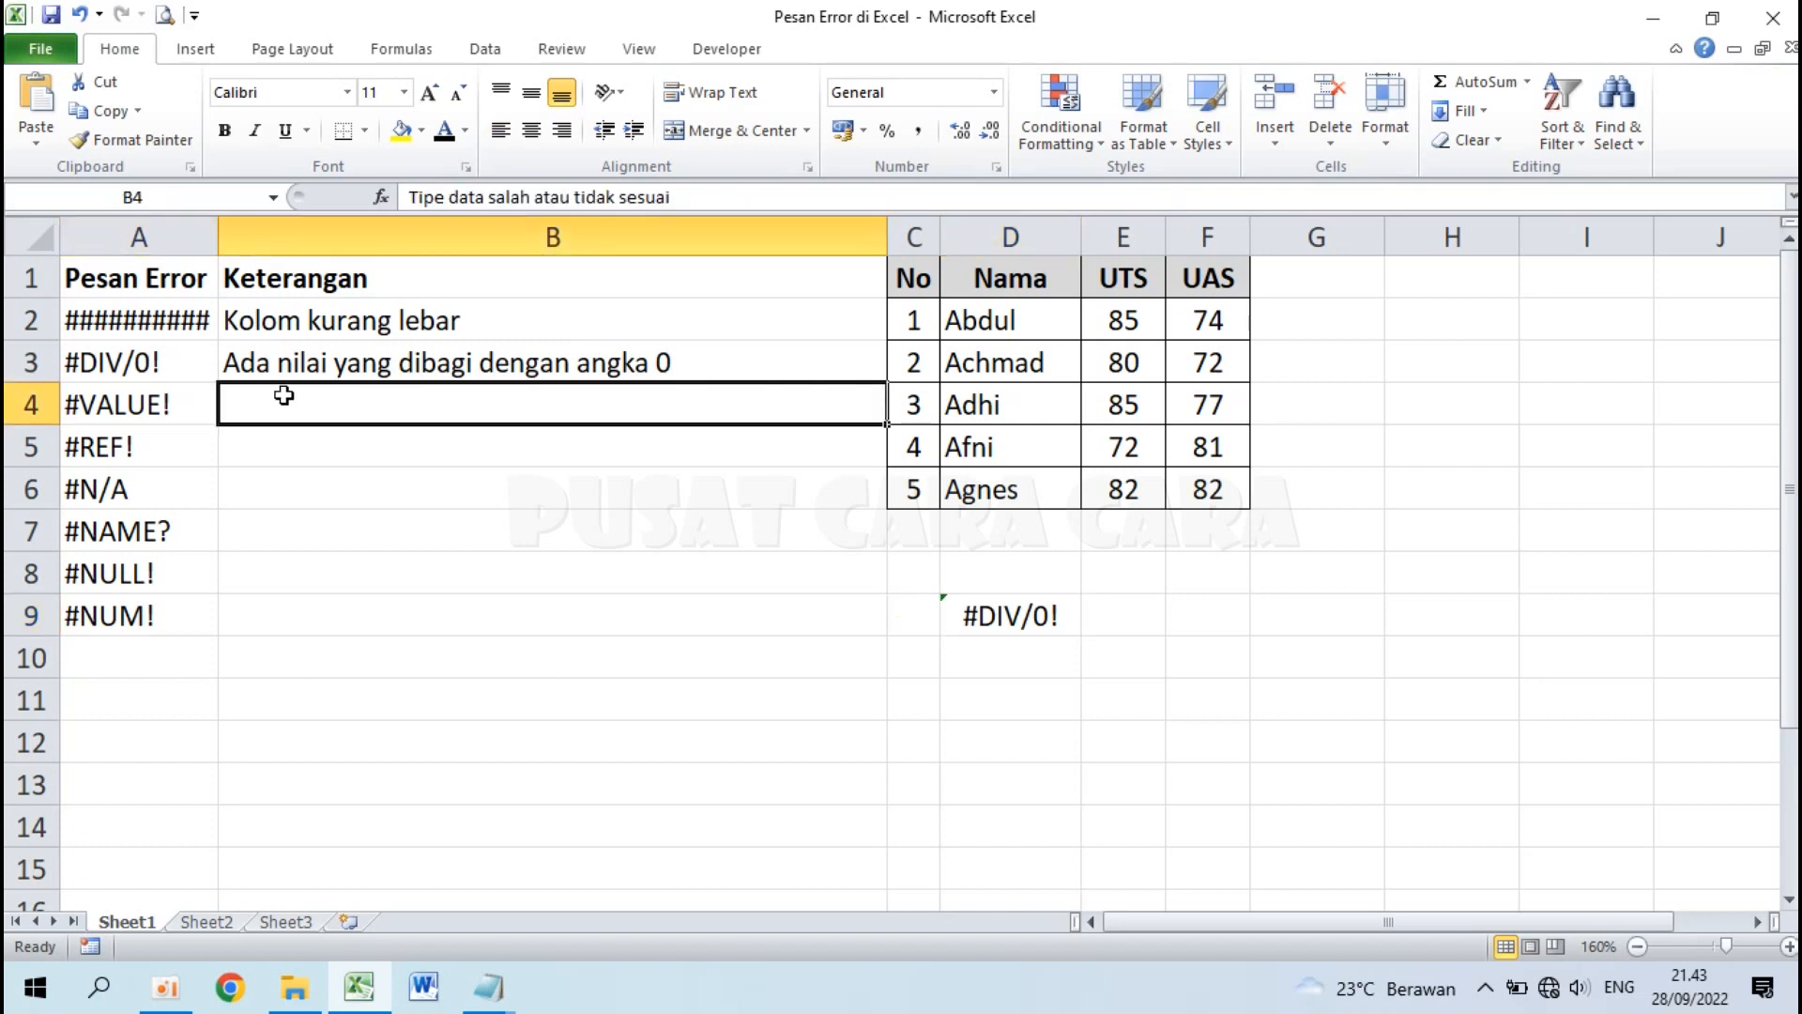
click(445, 132)
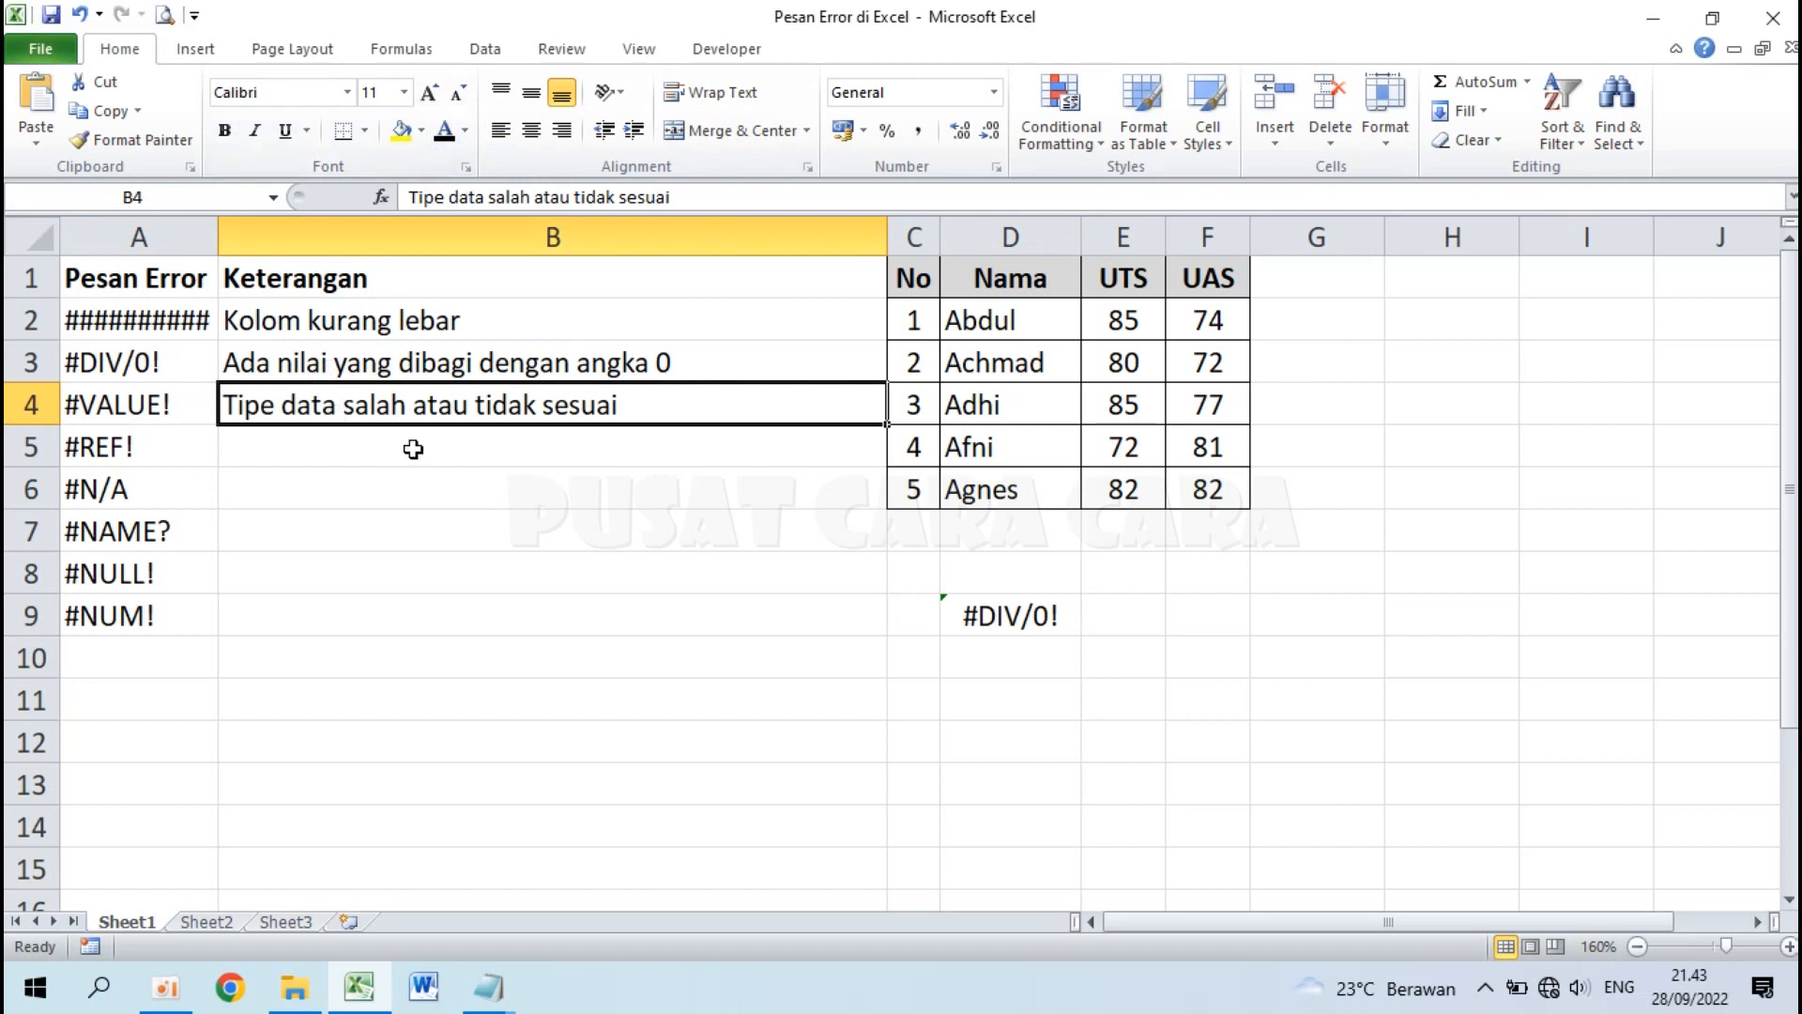
- Enter the formula =D2*E2 in cell H2, multiplying the first student's name by the UTS score
click(1408, 330)
text(=)
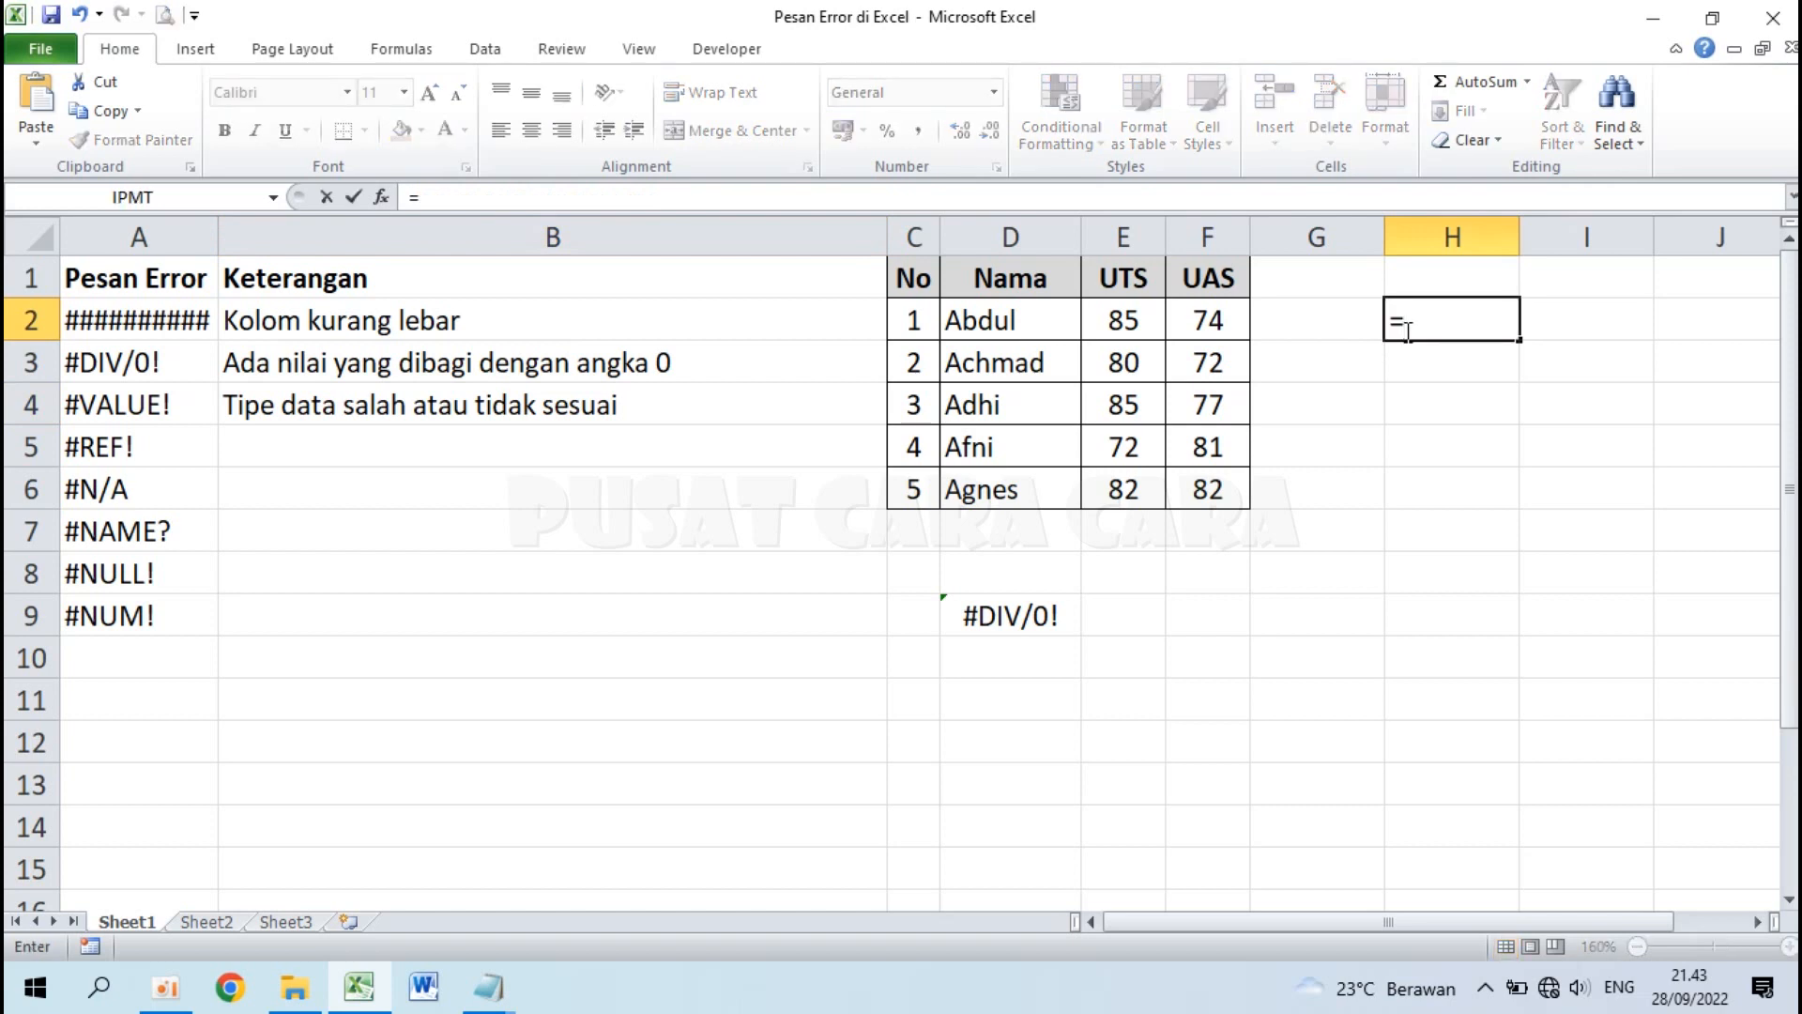
click(1067, 321)
text(*)
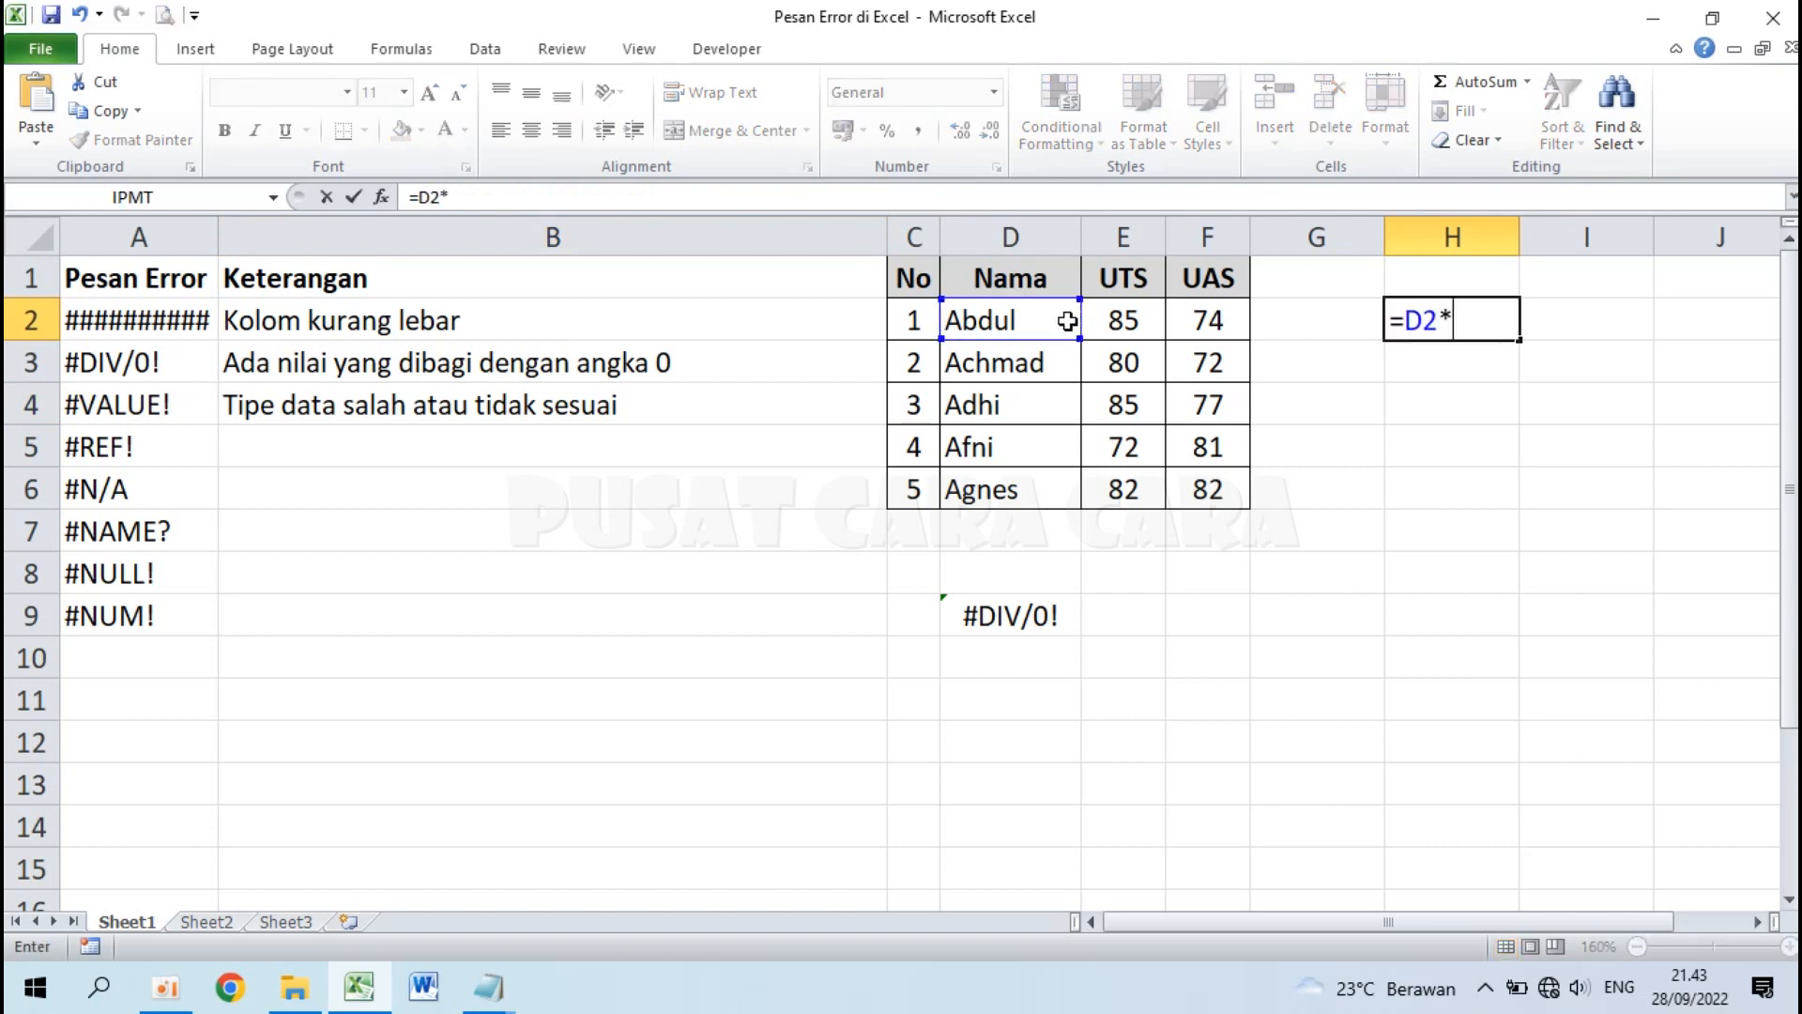
click(1120, 326)
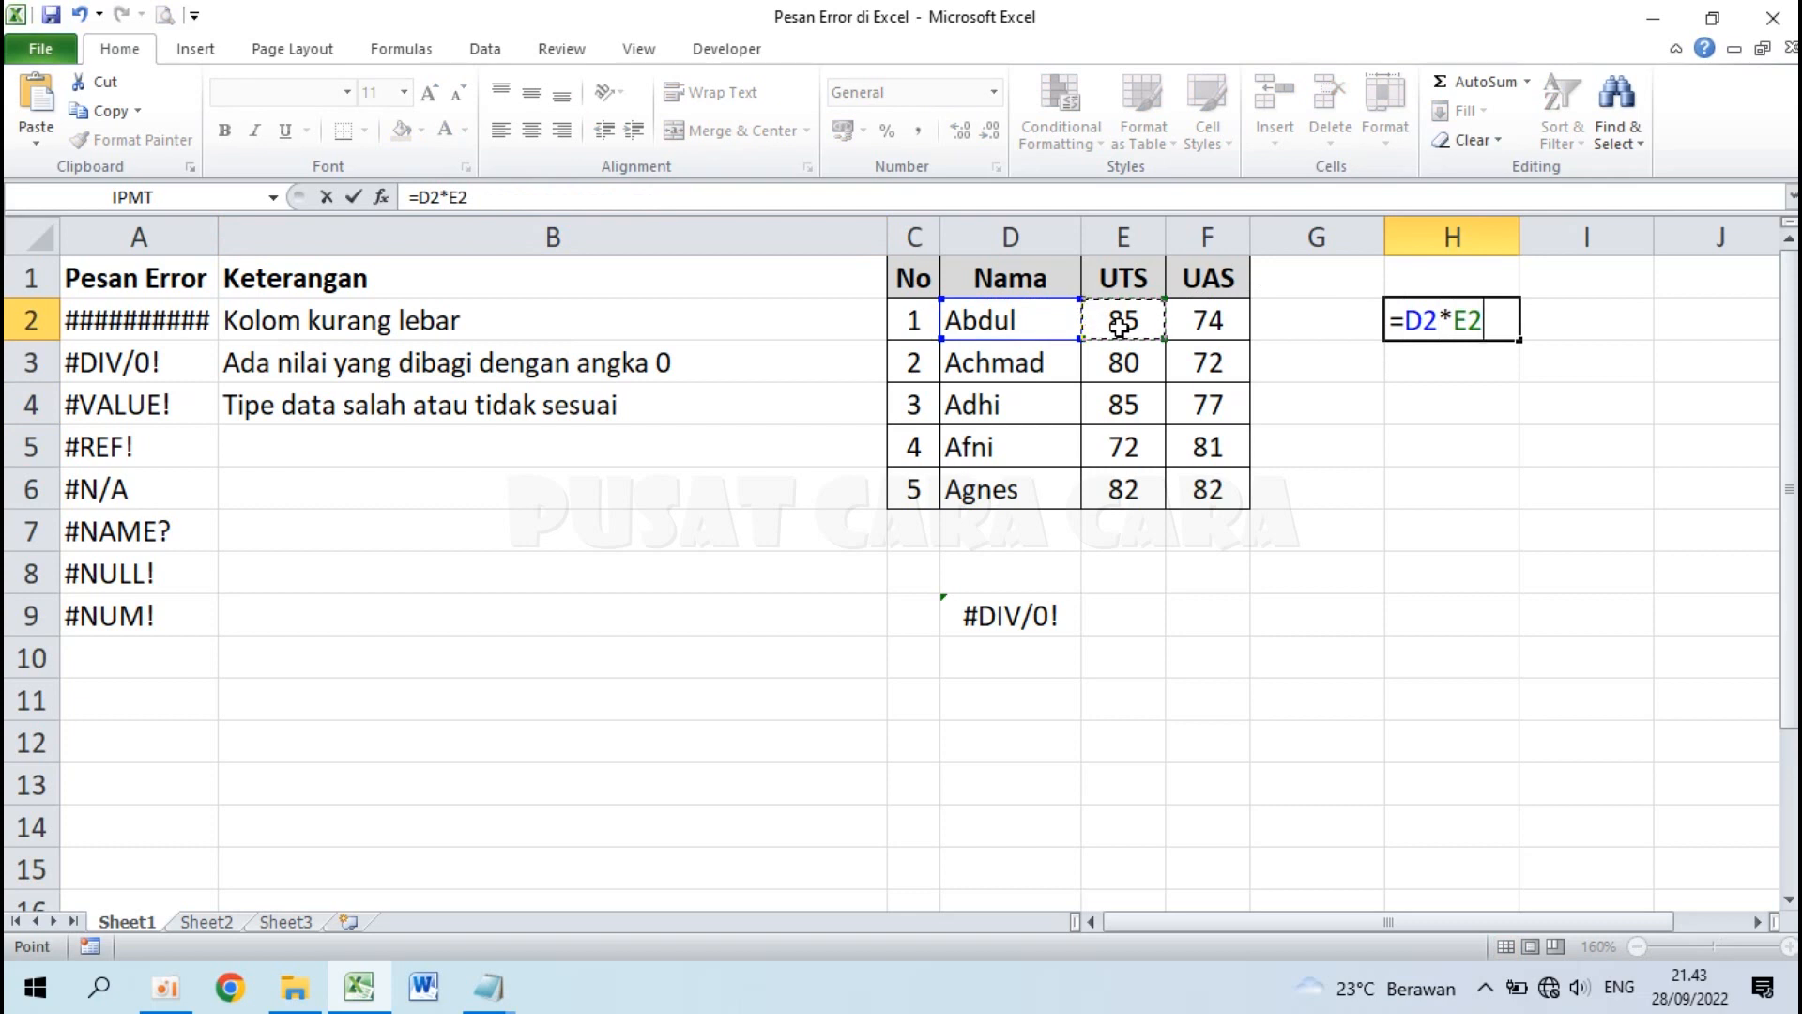
key(Return)
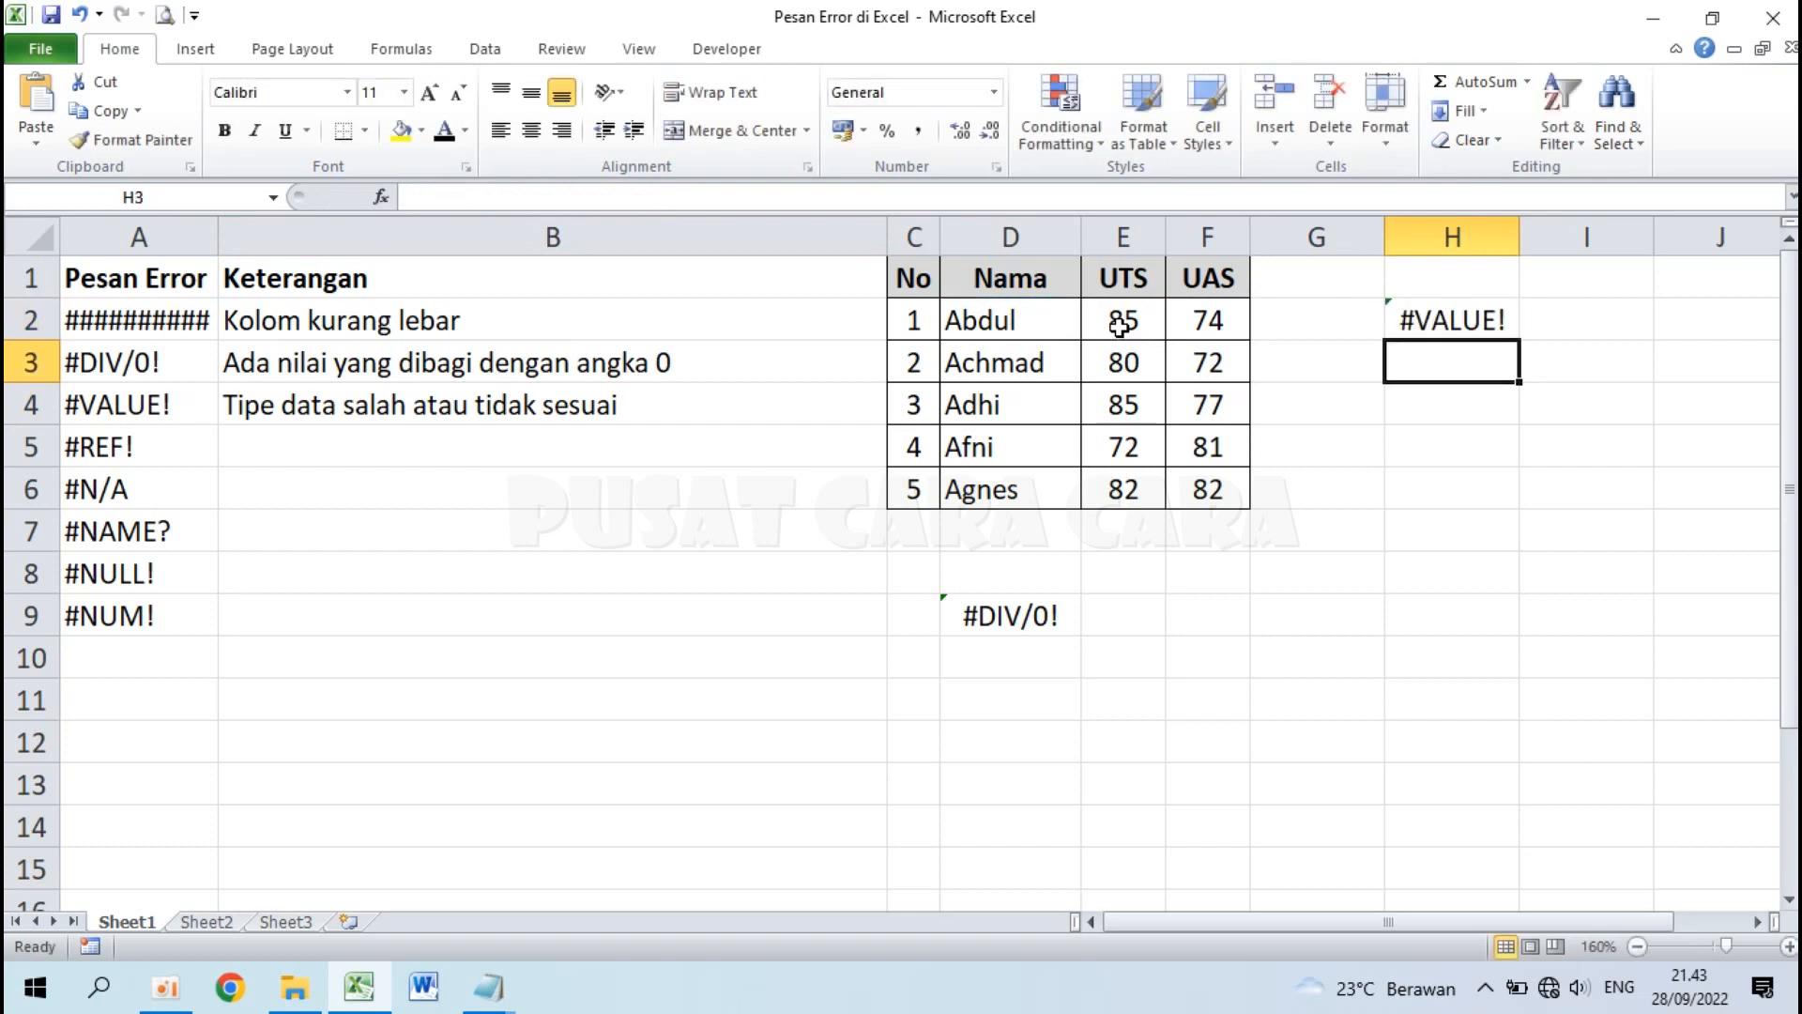
- Replace the multiplication operator in H2's formula with an ampersand, making it =D2&E2
double_click(1480, 324)
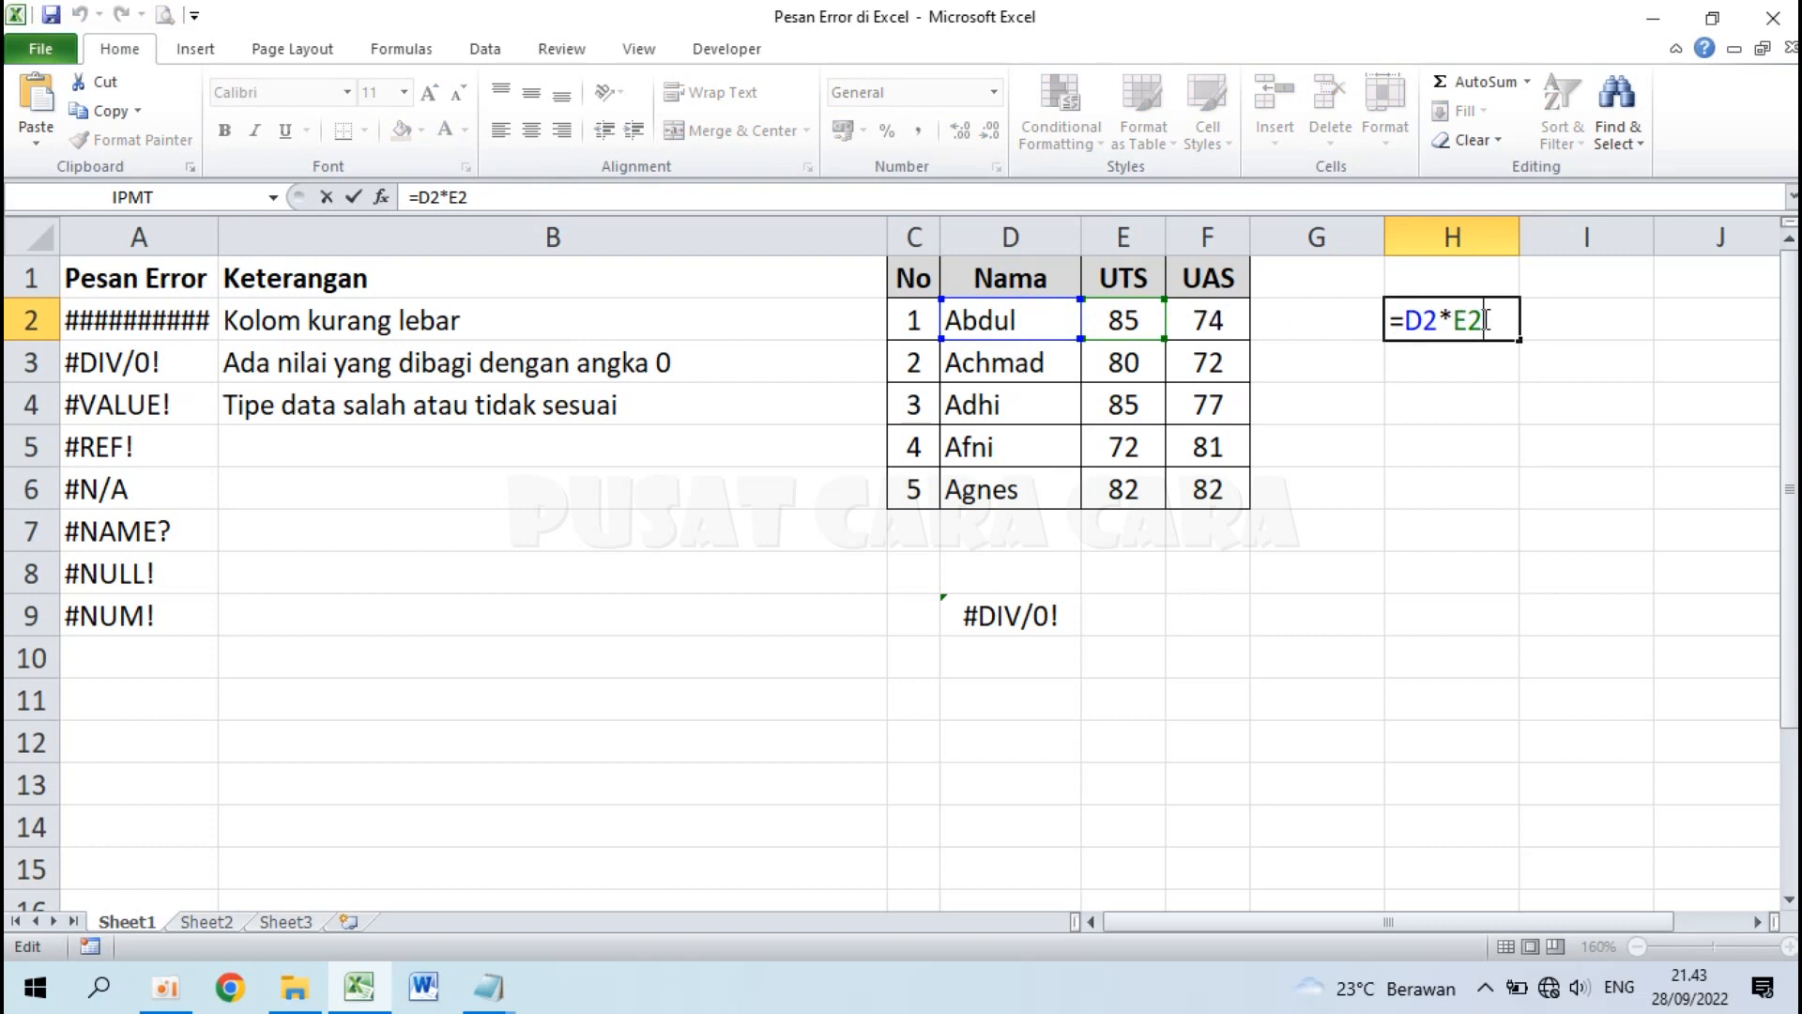
key(Return)
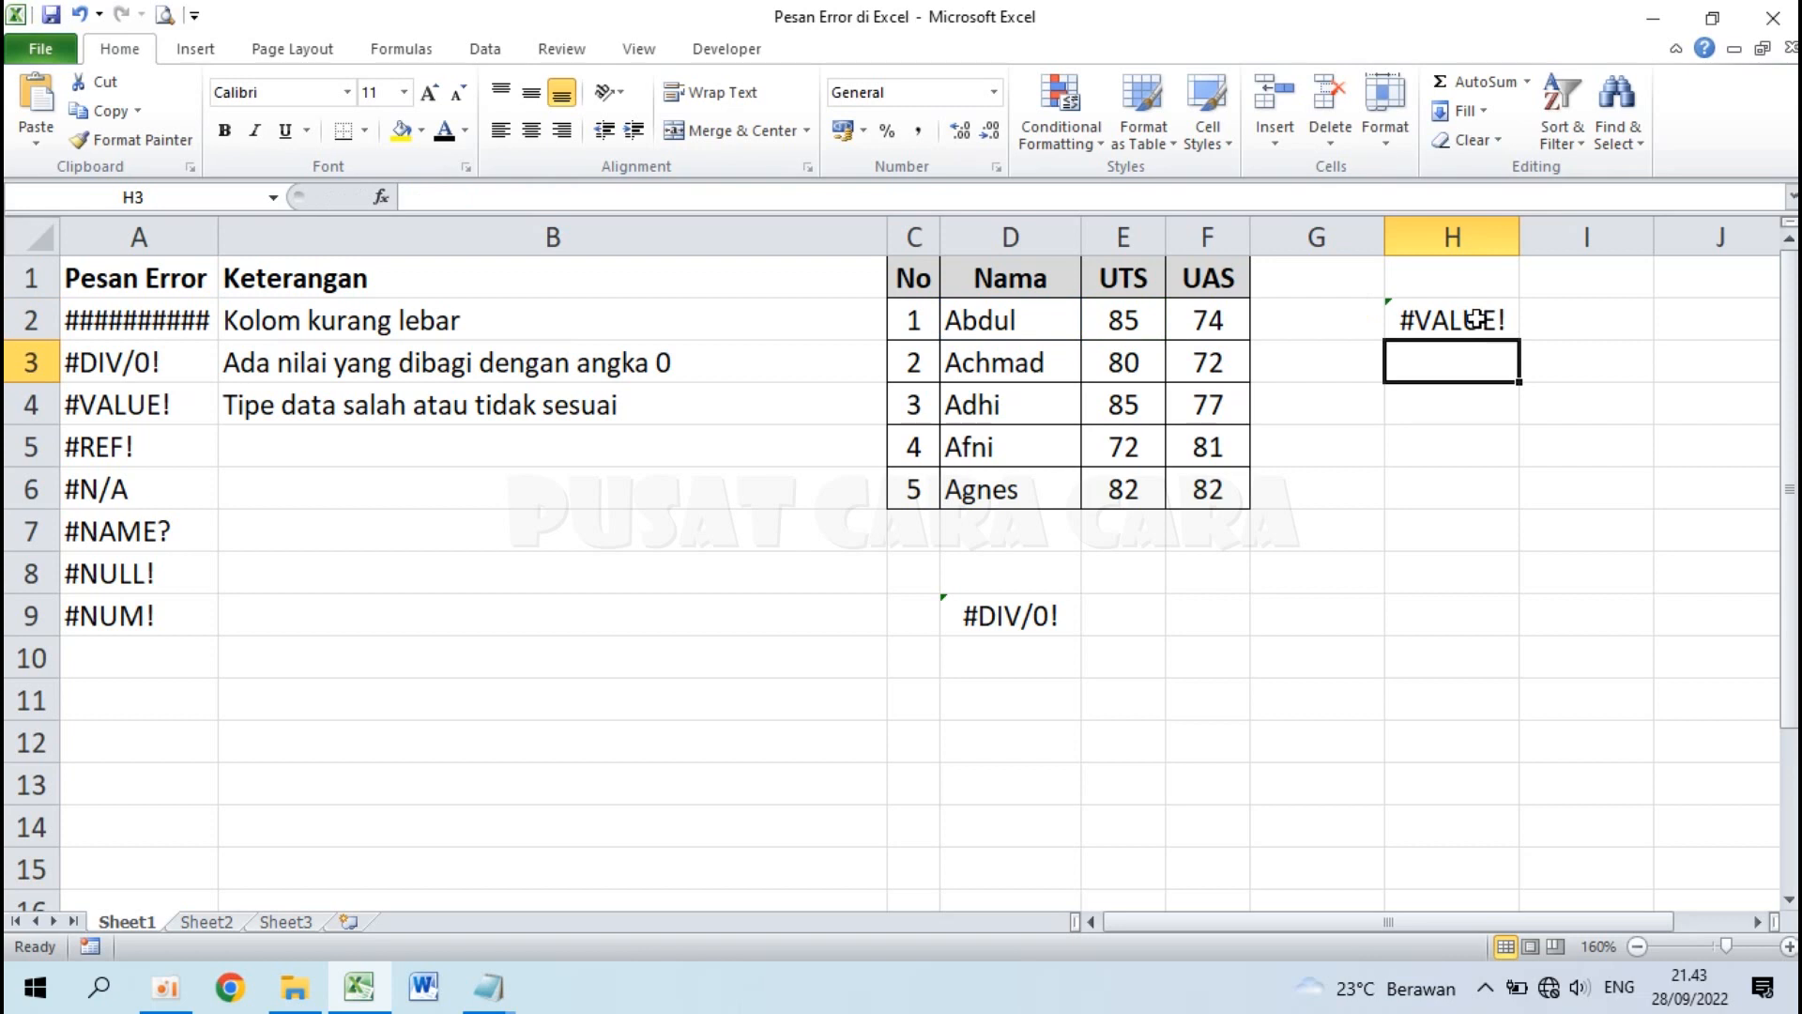
double_click(1477, 319)
drag(1451, 316, 1442, 316)
text(&)
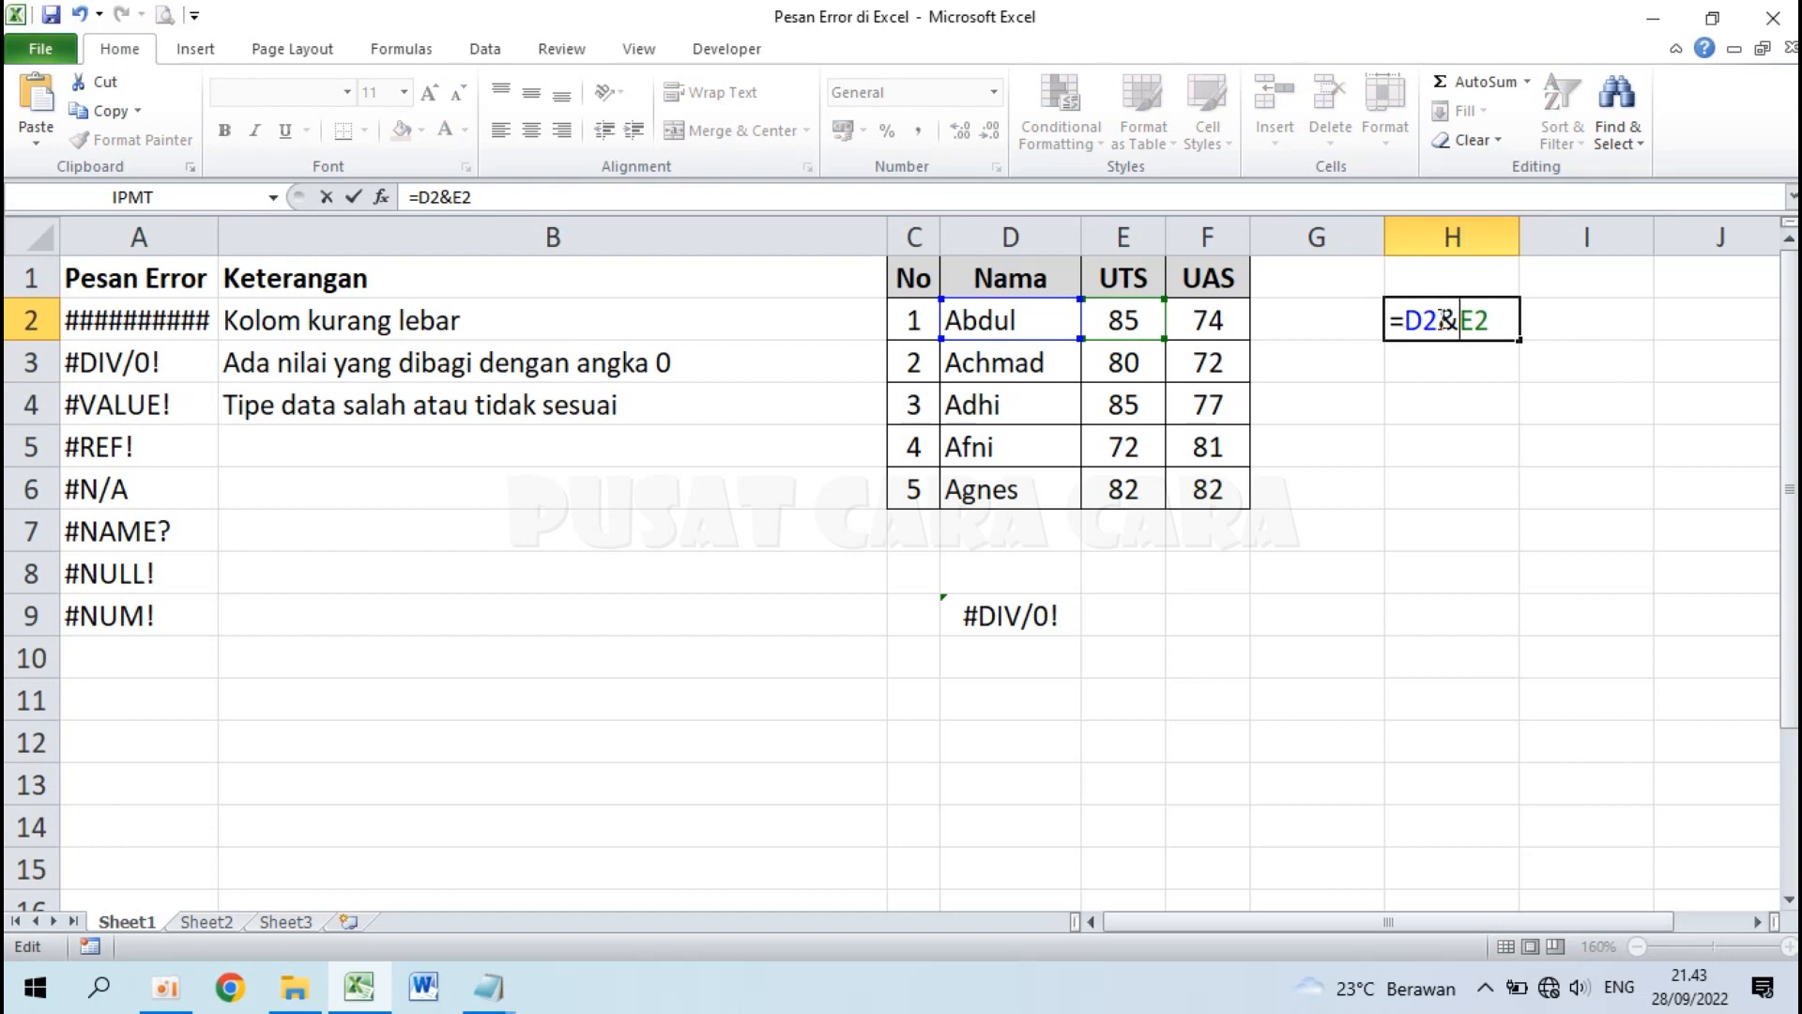
key(Return)
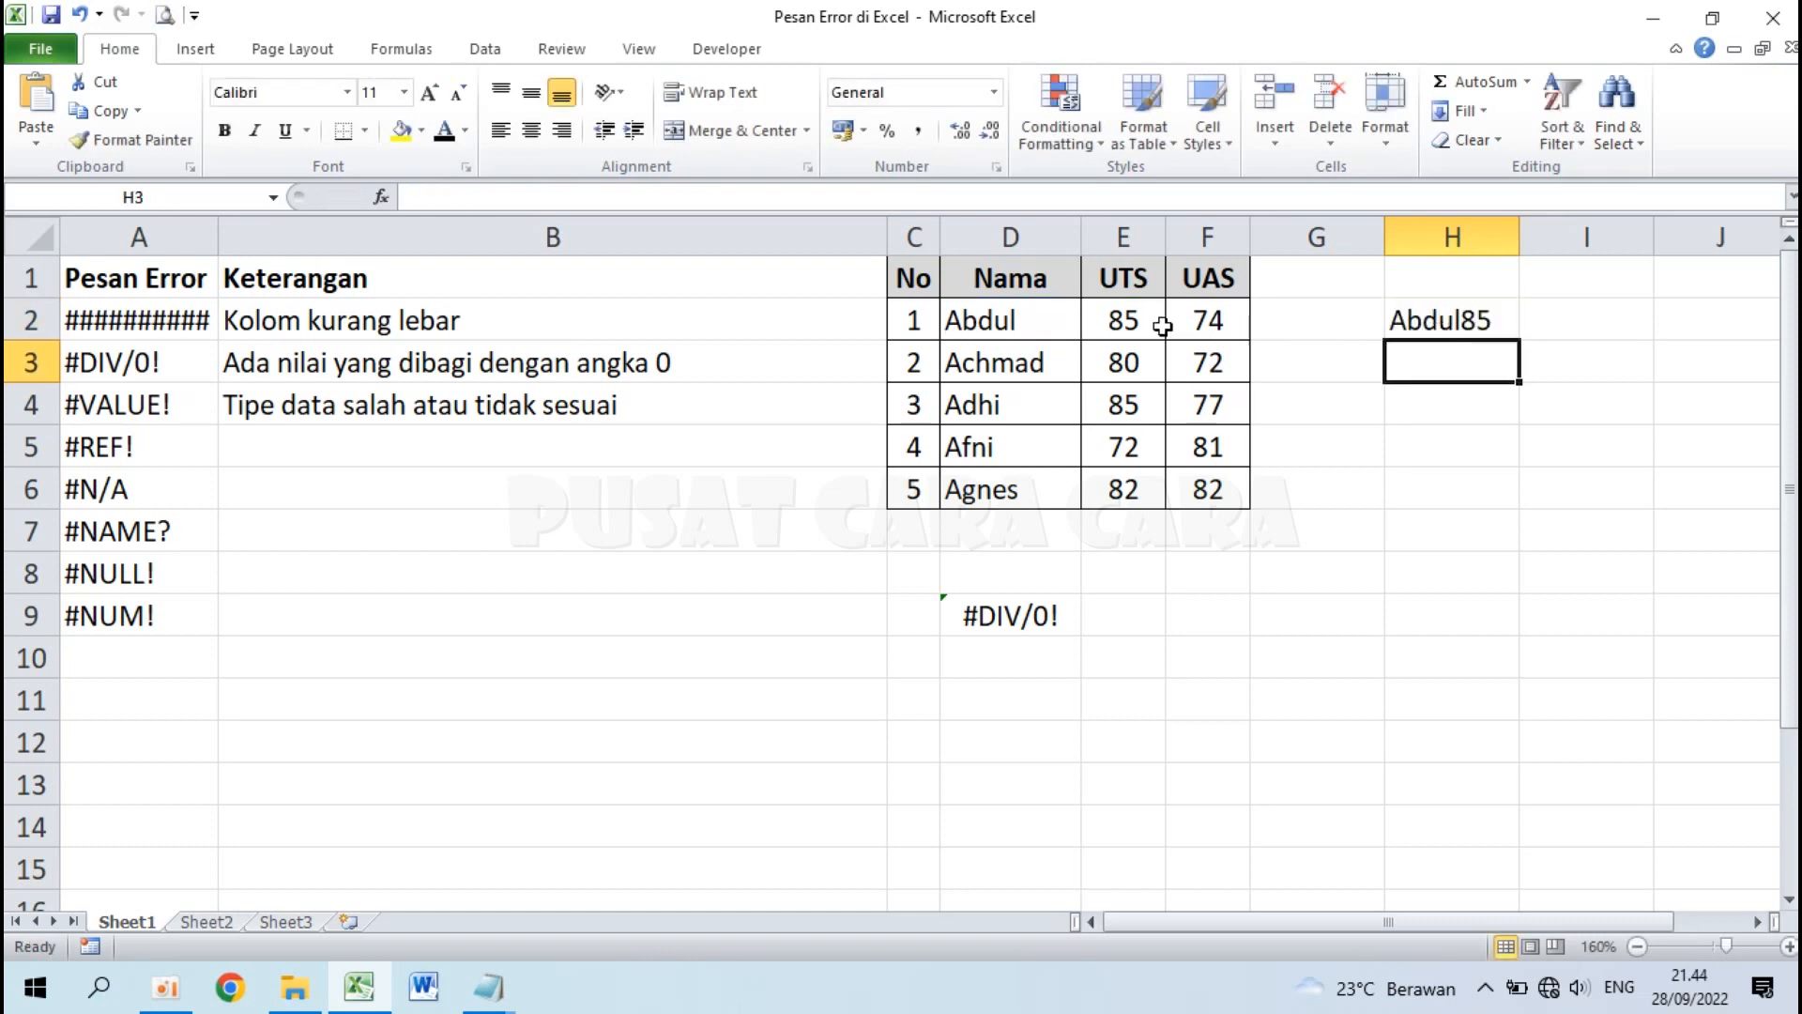
click(1013, 320)
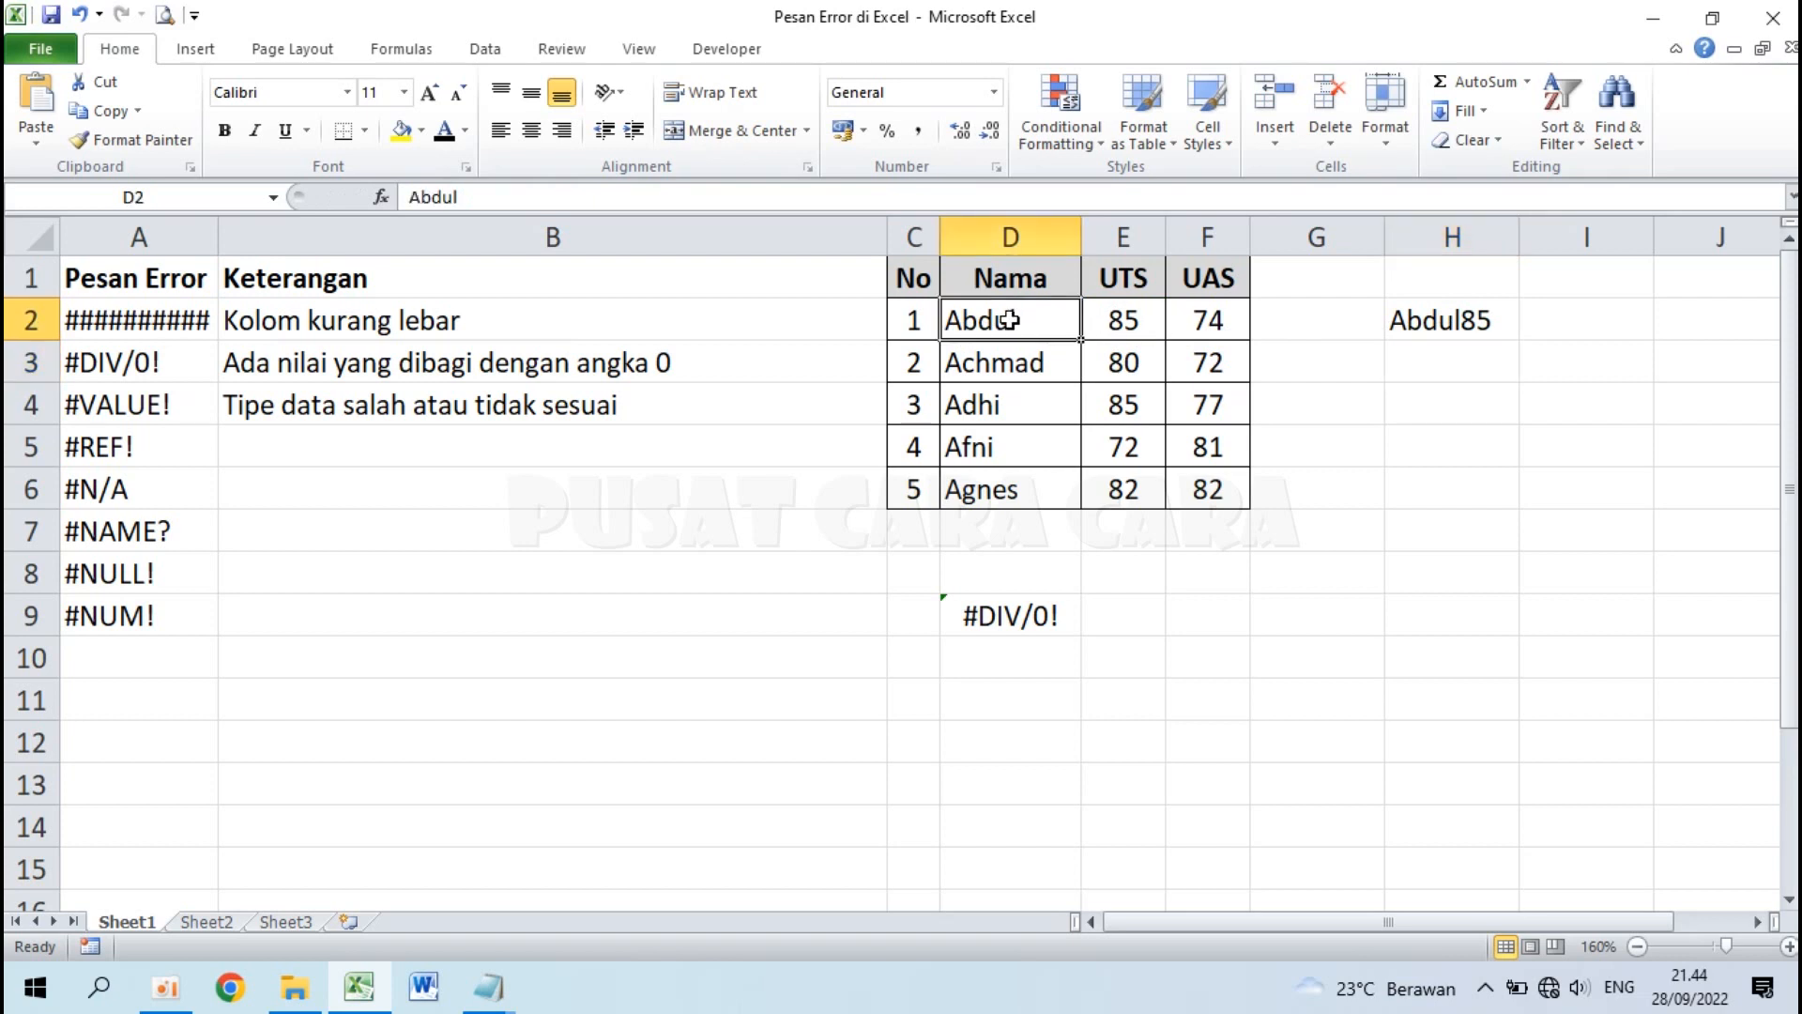
click(1103, 322)
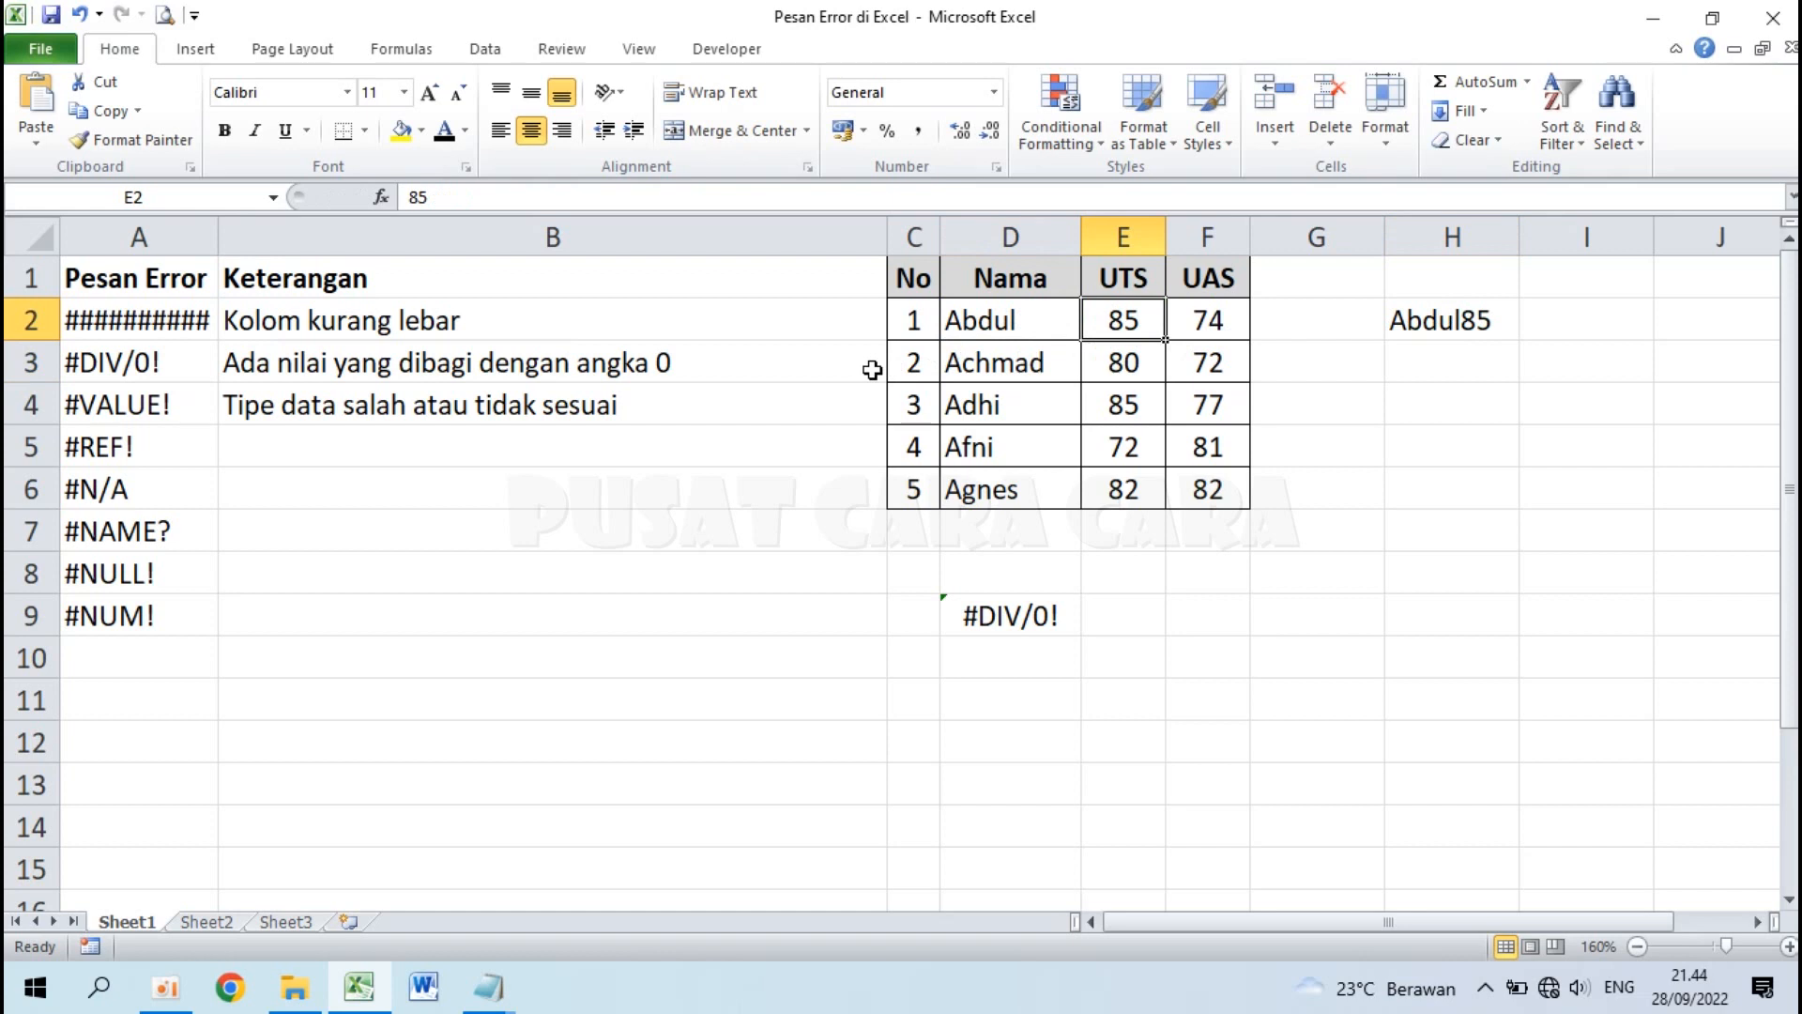
- Apply the dark font colour to the hidden description in B5, beside the #REF! entry
click(169, 447)
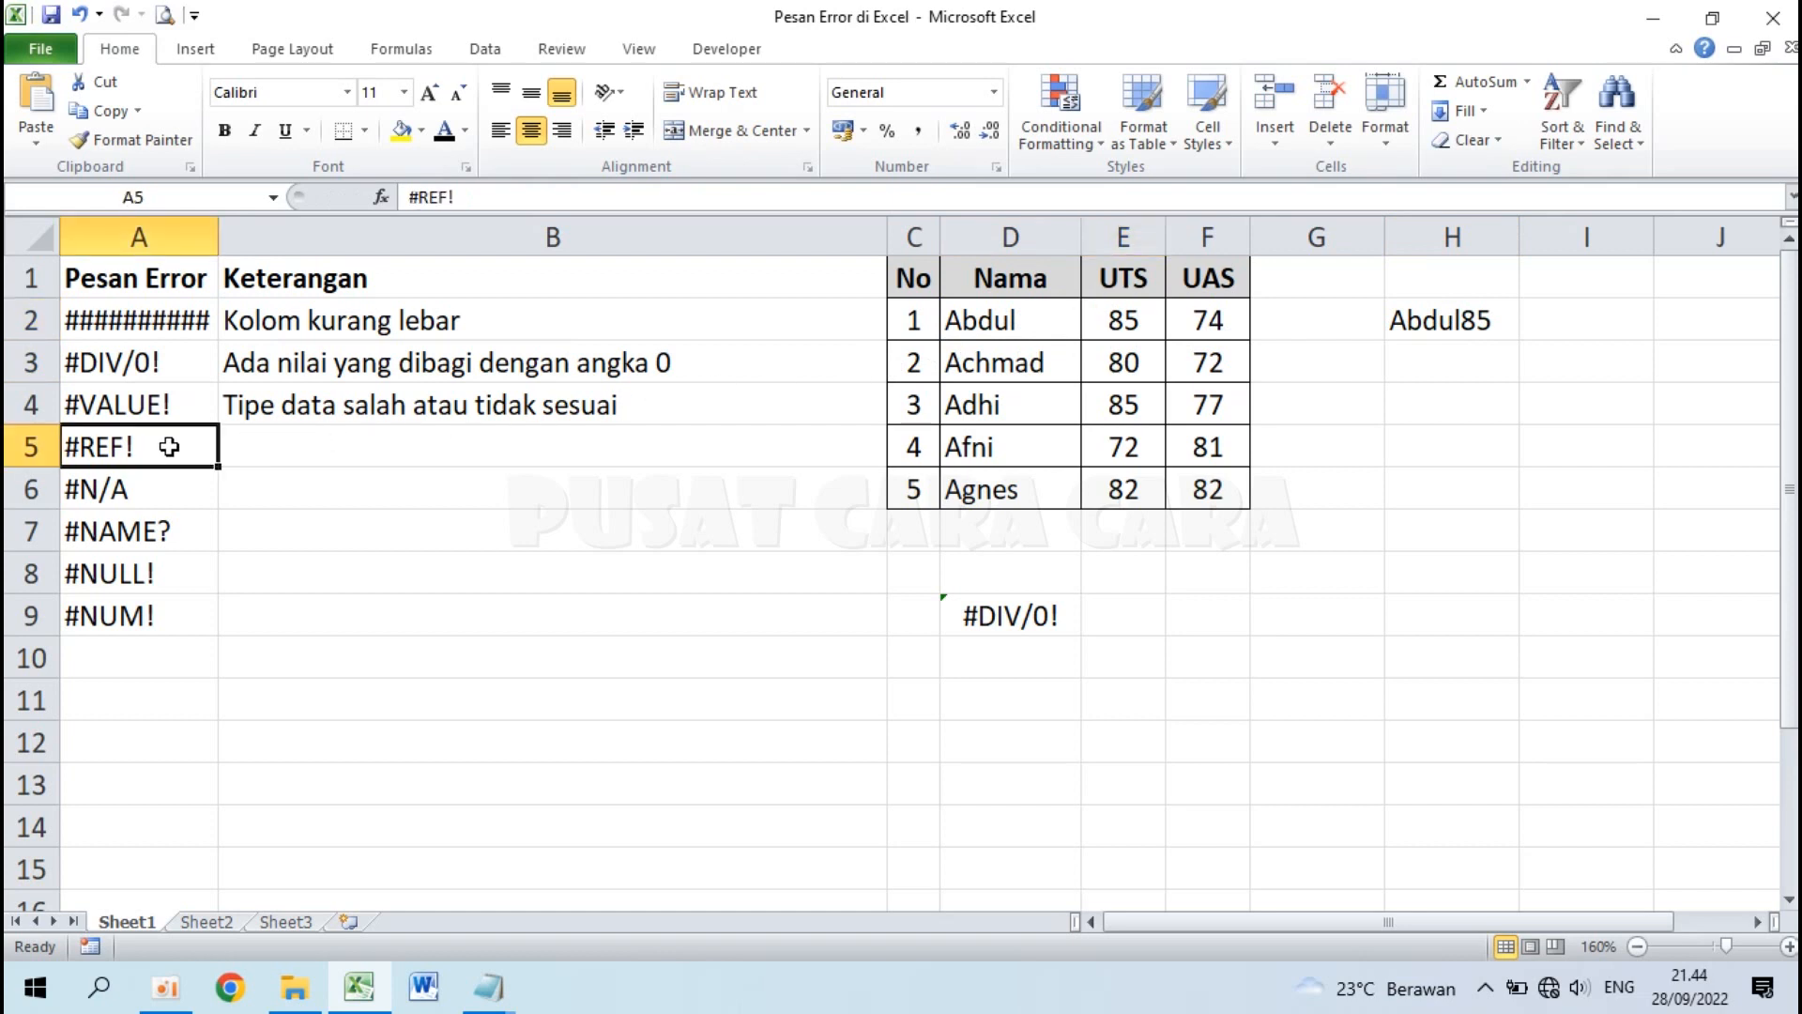
click(246, 445)
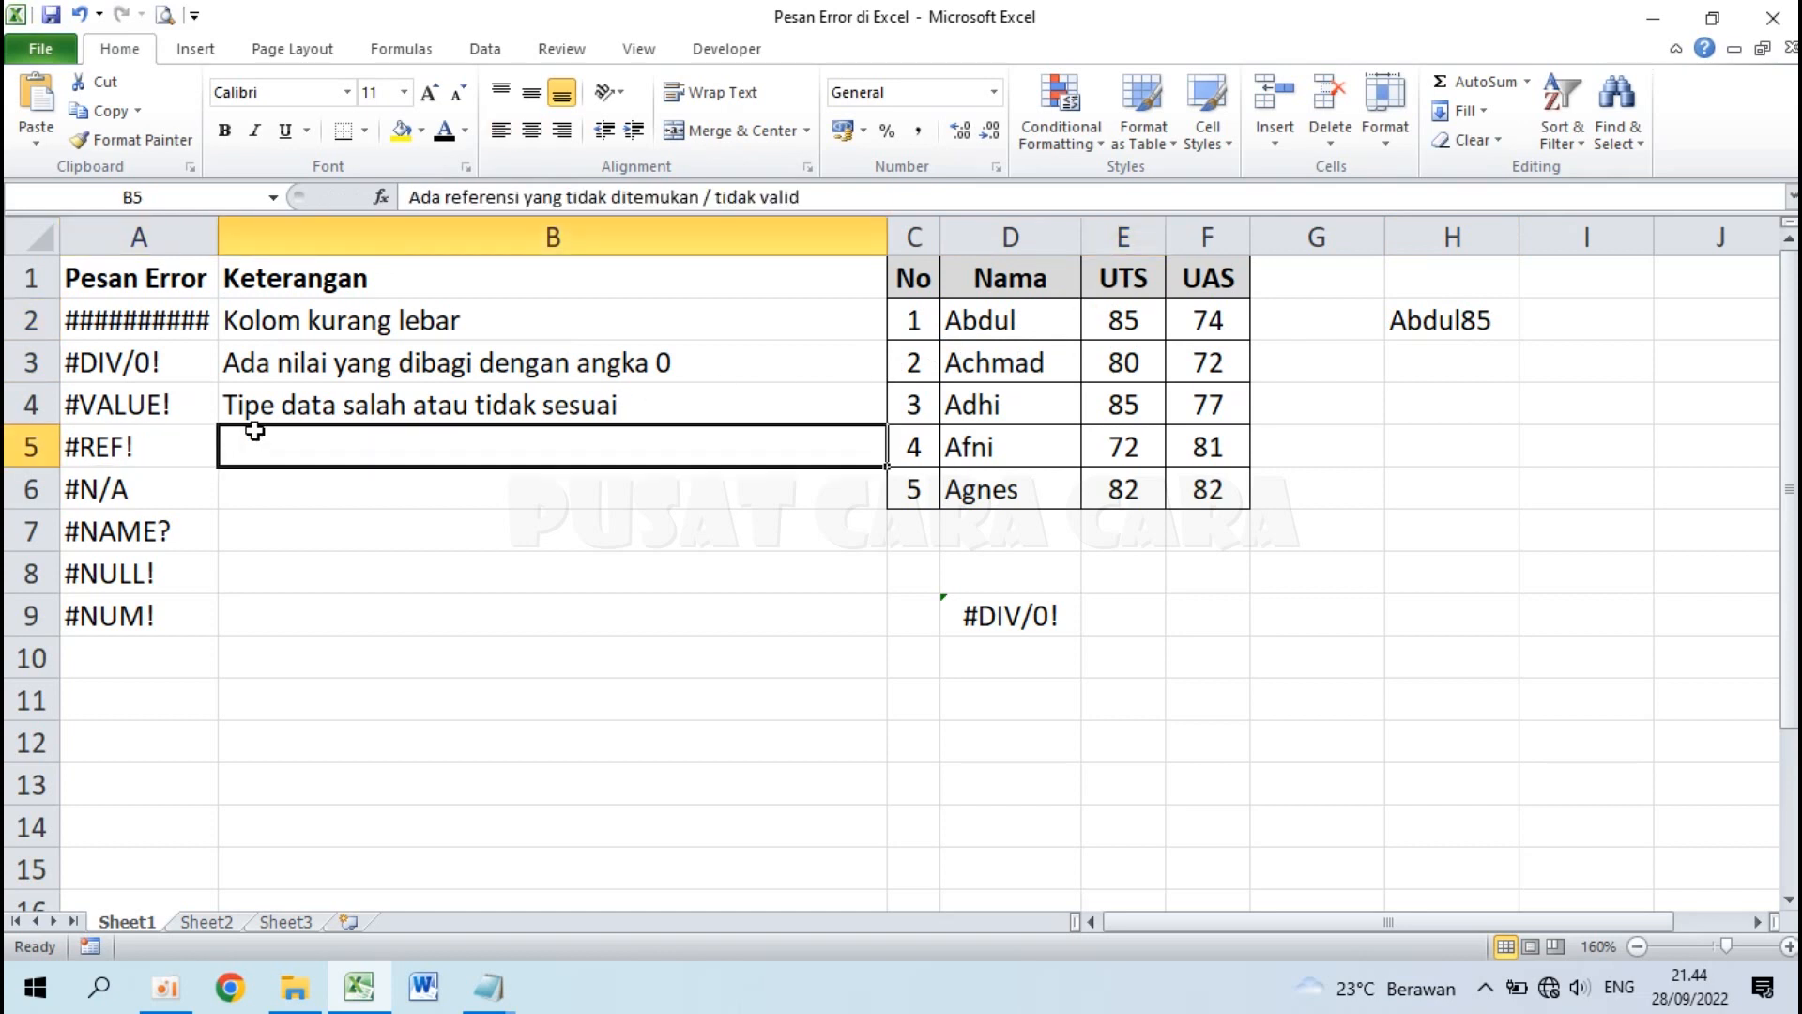
click(443, 131)
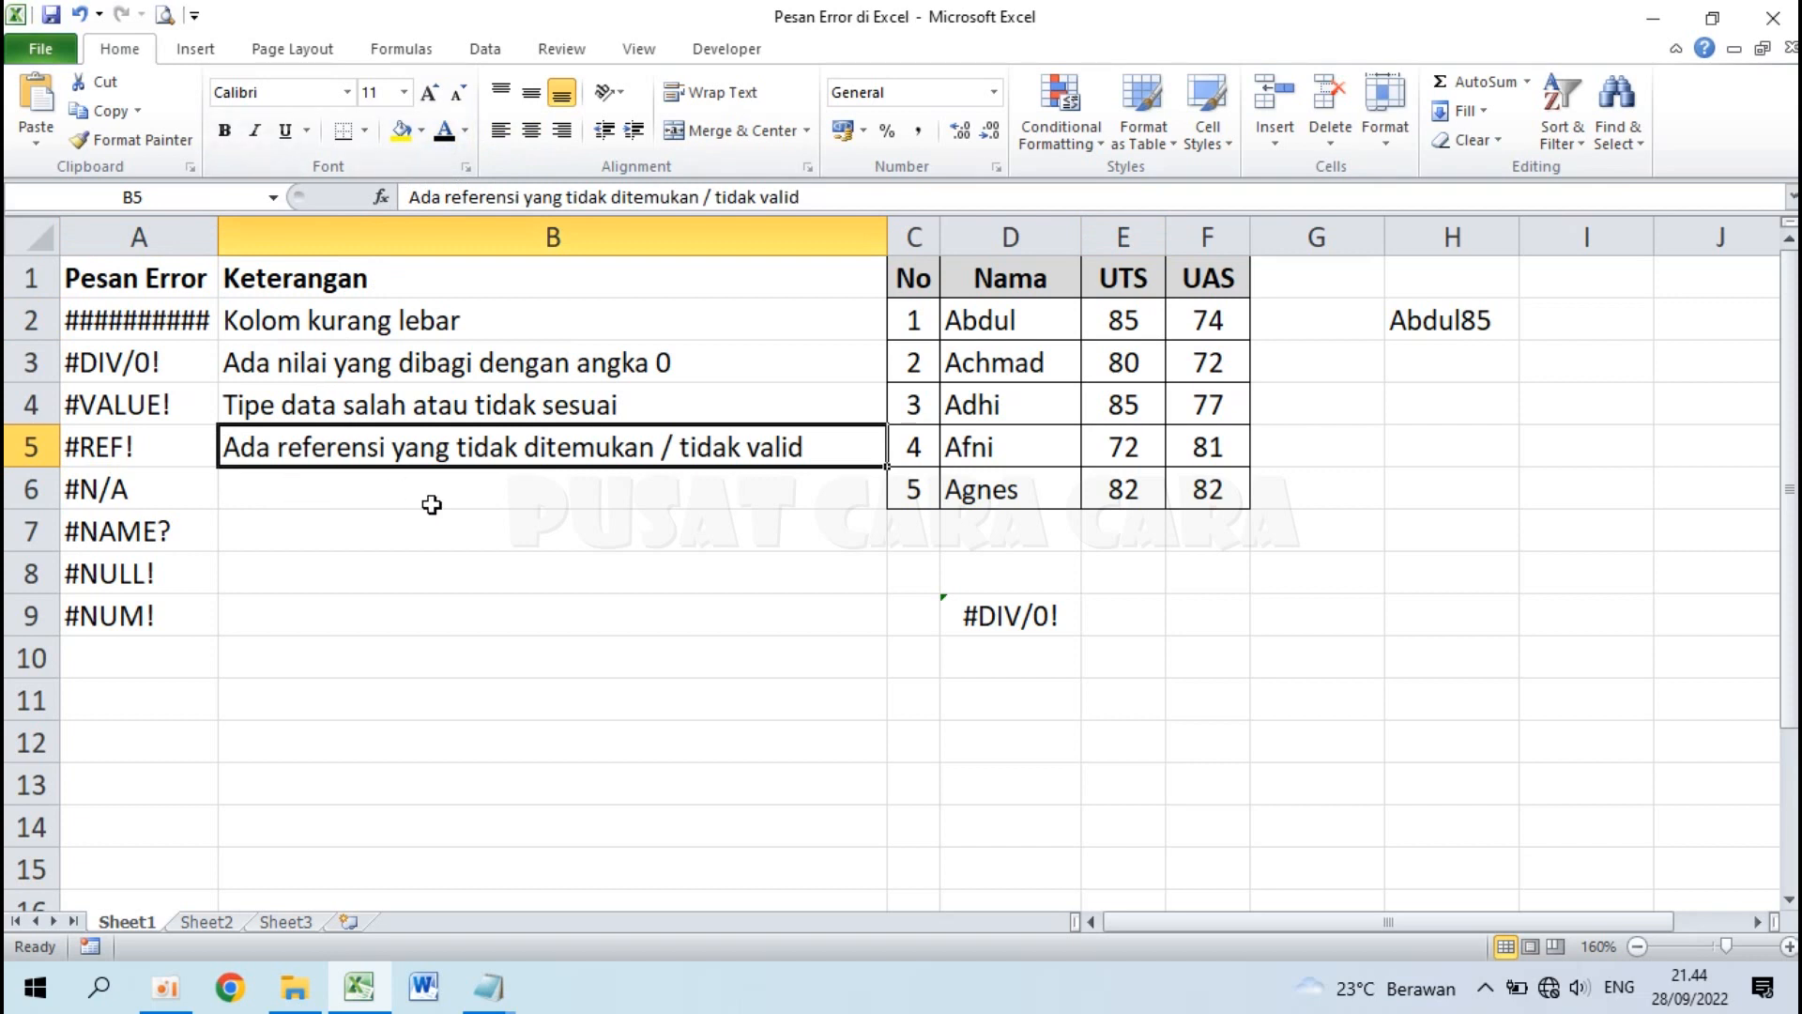
- Overwrite H2 with the formula =E2*F2, multiplying the first student's UTS and UAS scores
click(1414, 320)
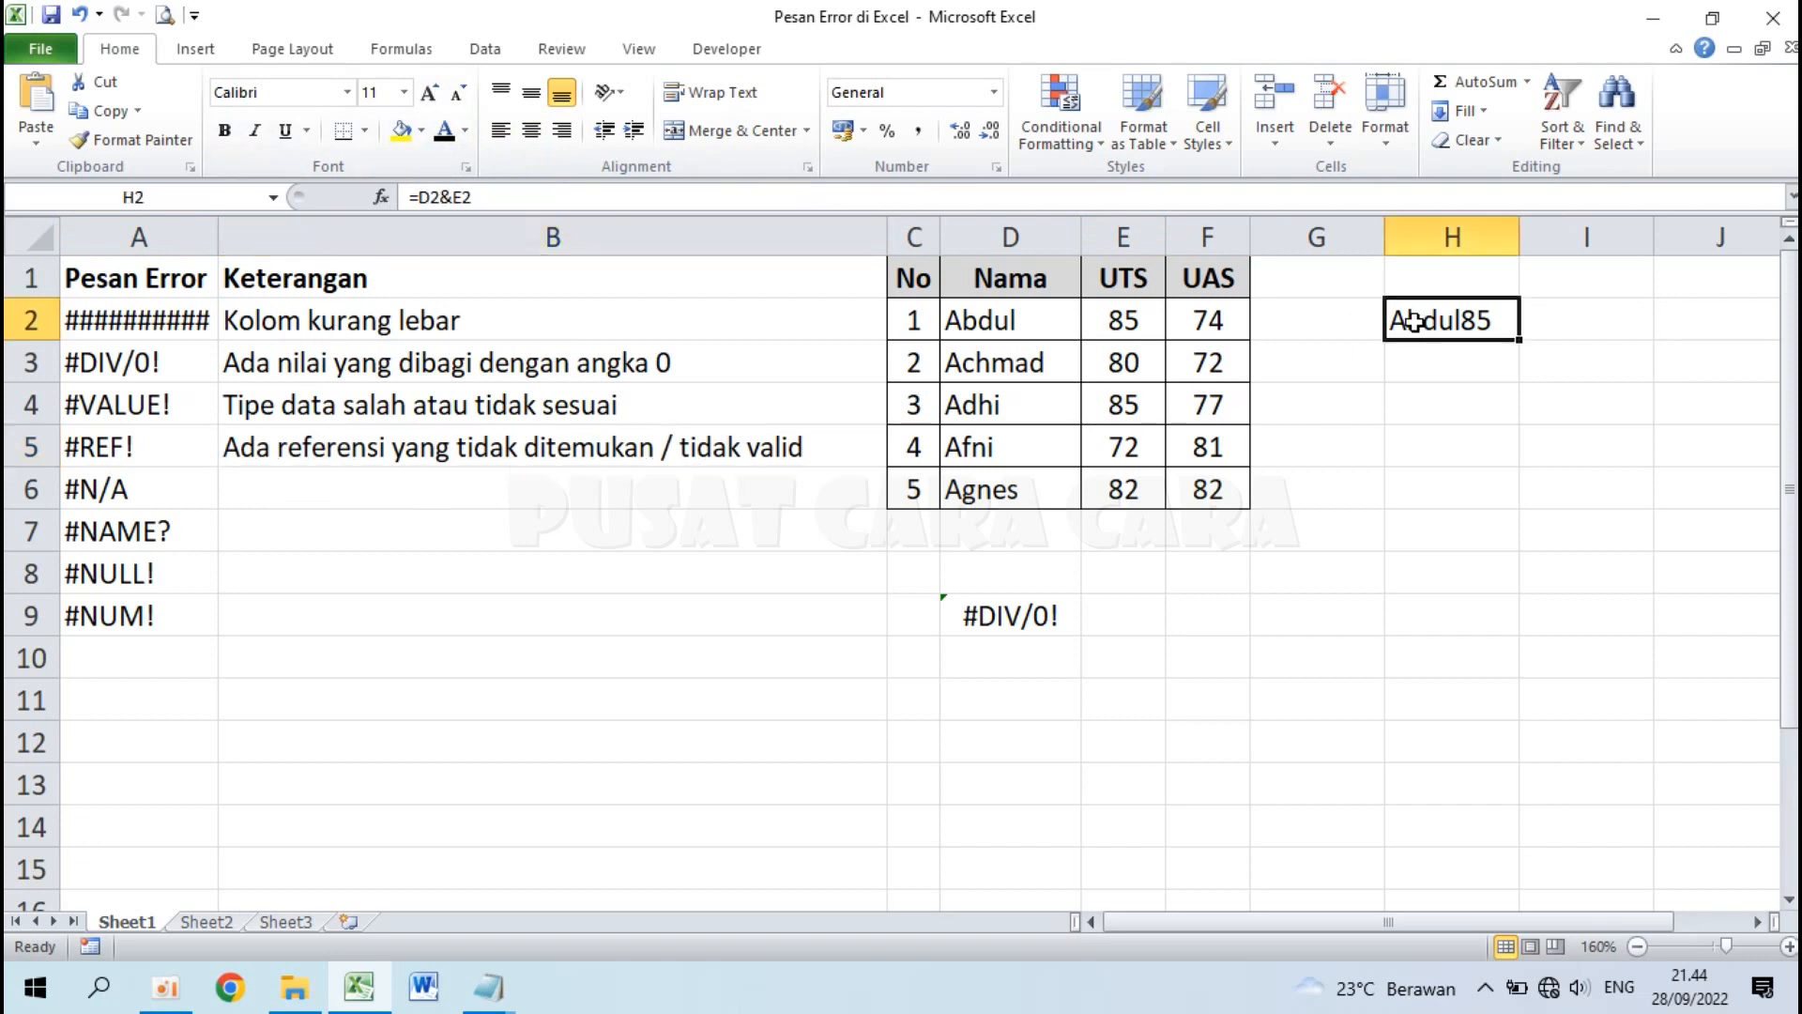
text(=)
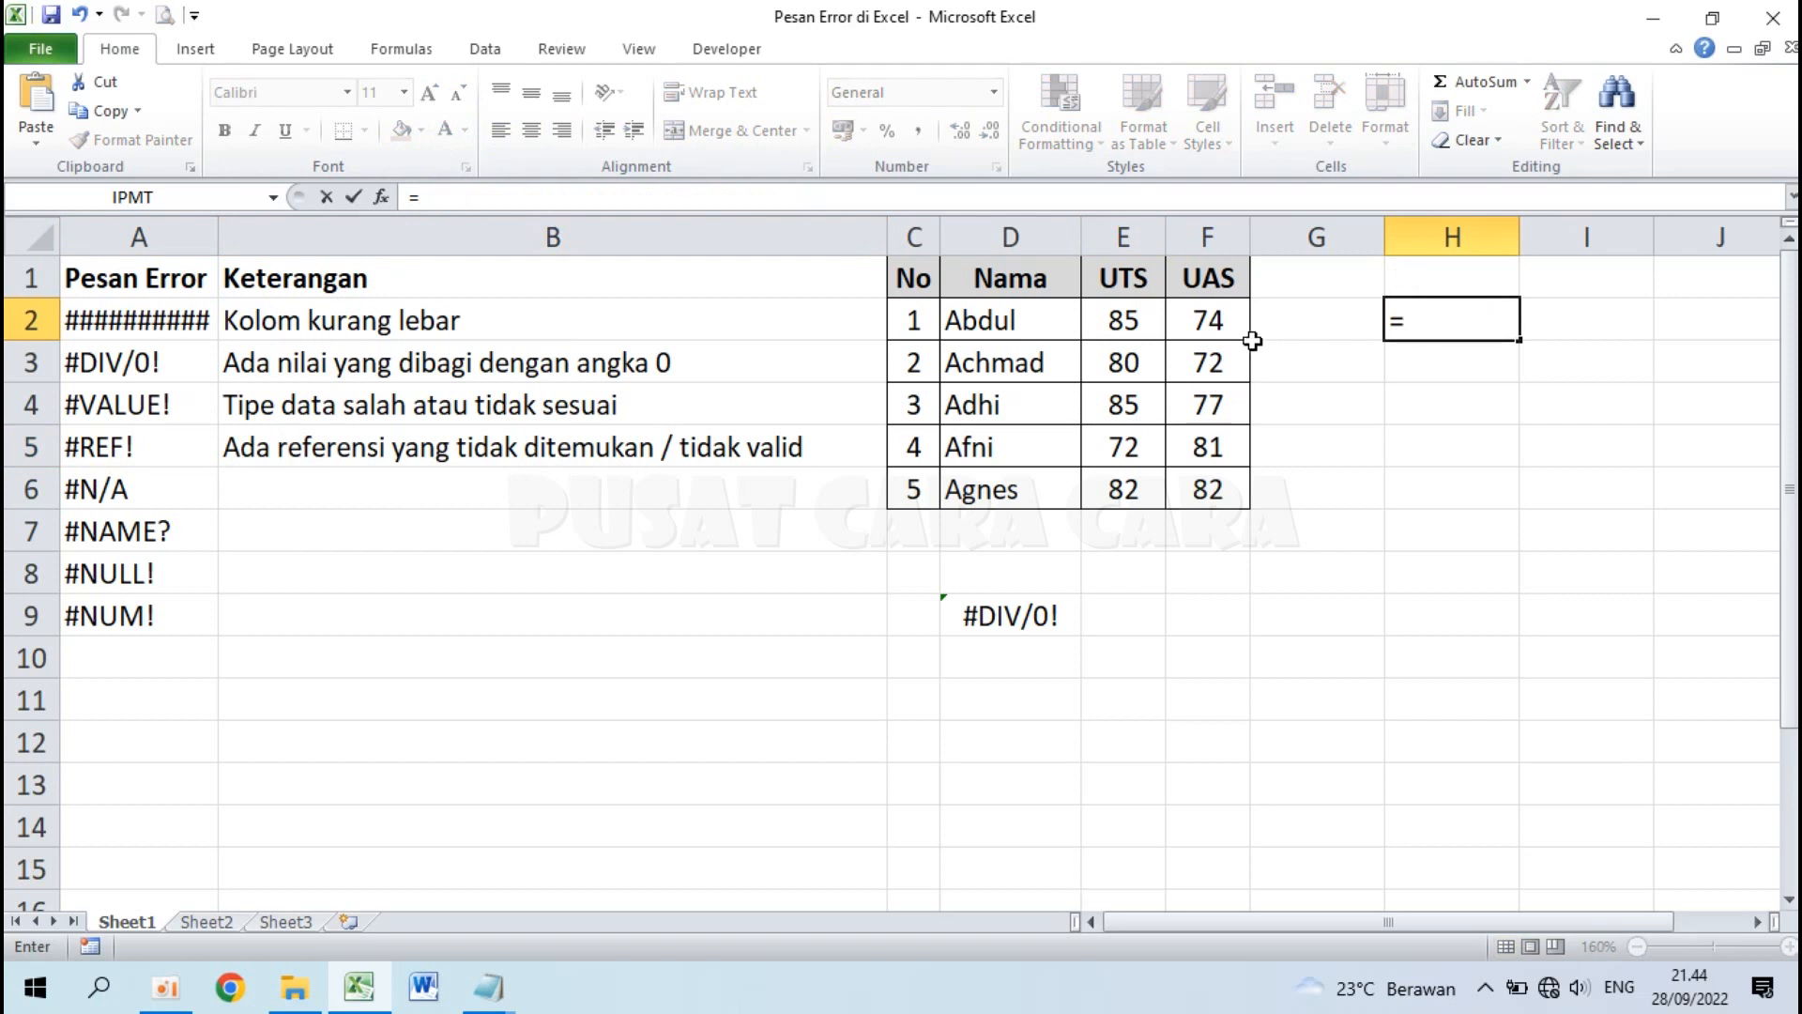
click(1123, 320)
text(*)
click(1225, 322)
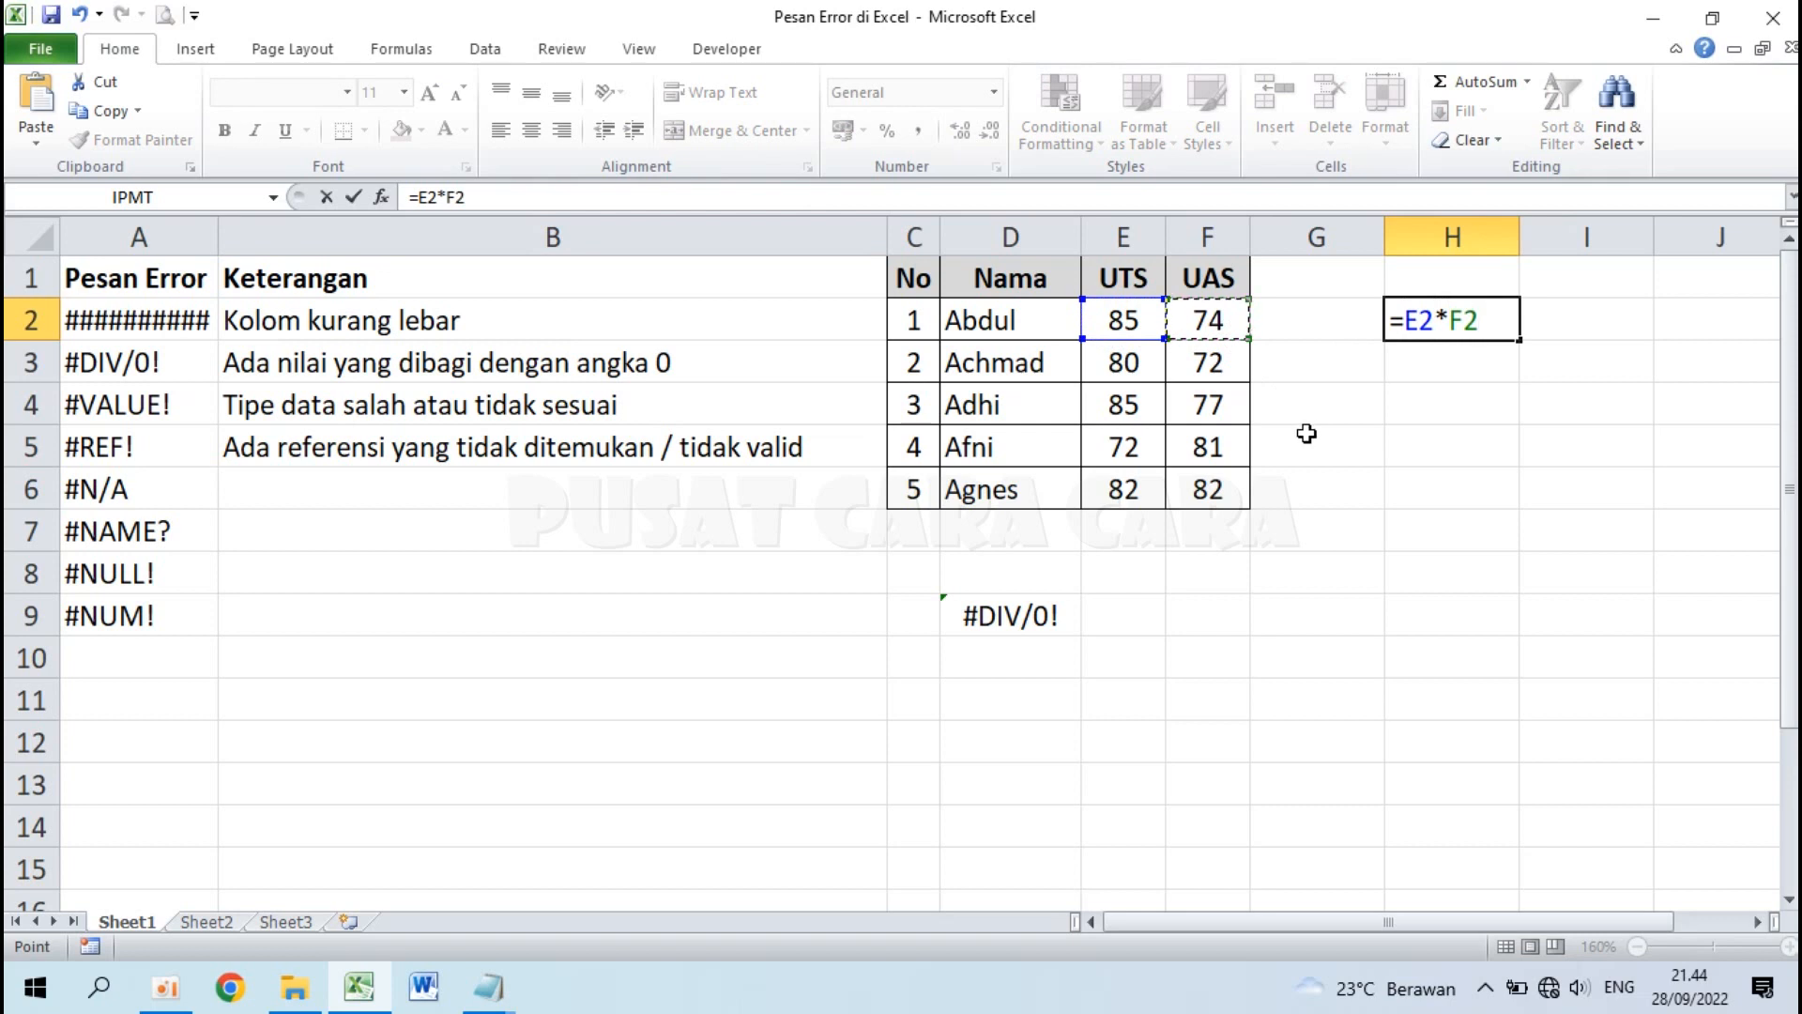
key(Return)
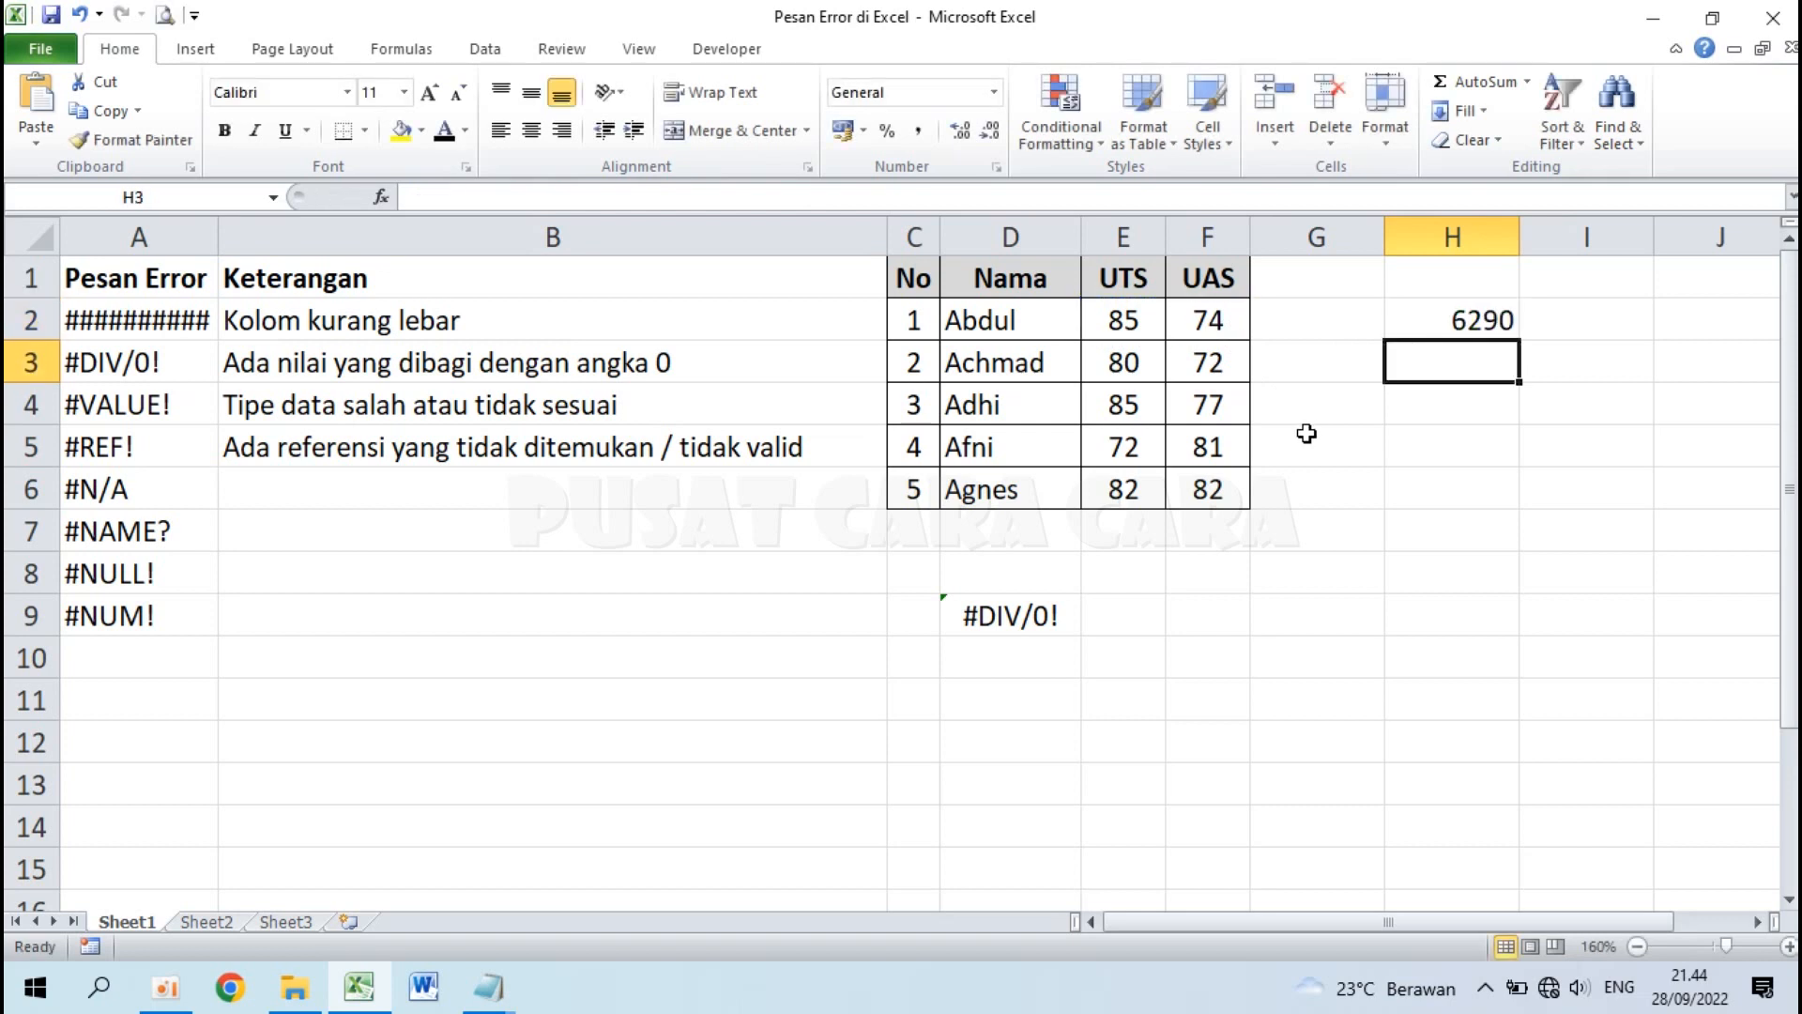
- Check the references in H2's formula and delete the entire UAS column F to demonstrate the invalid-reference error
click(1505, 320)
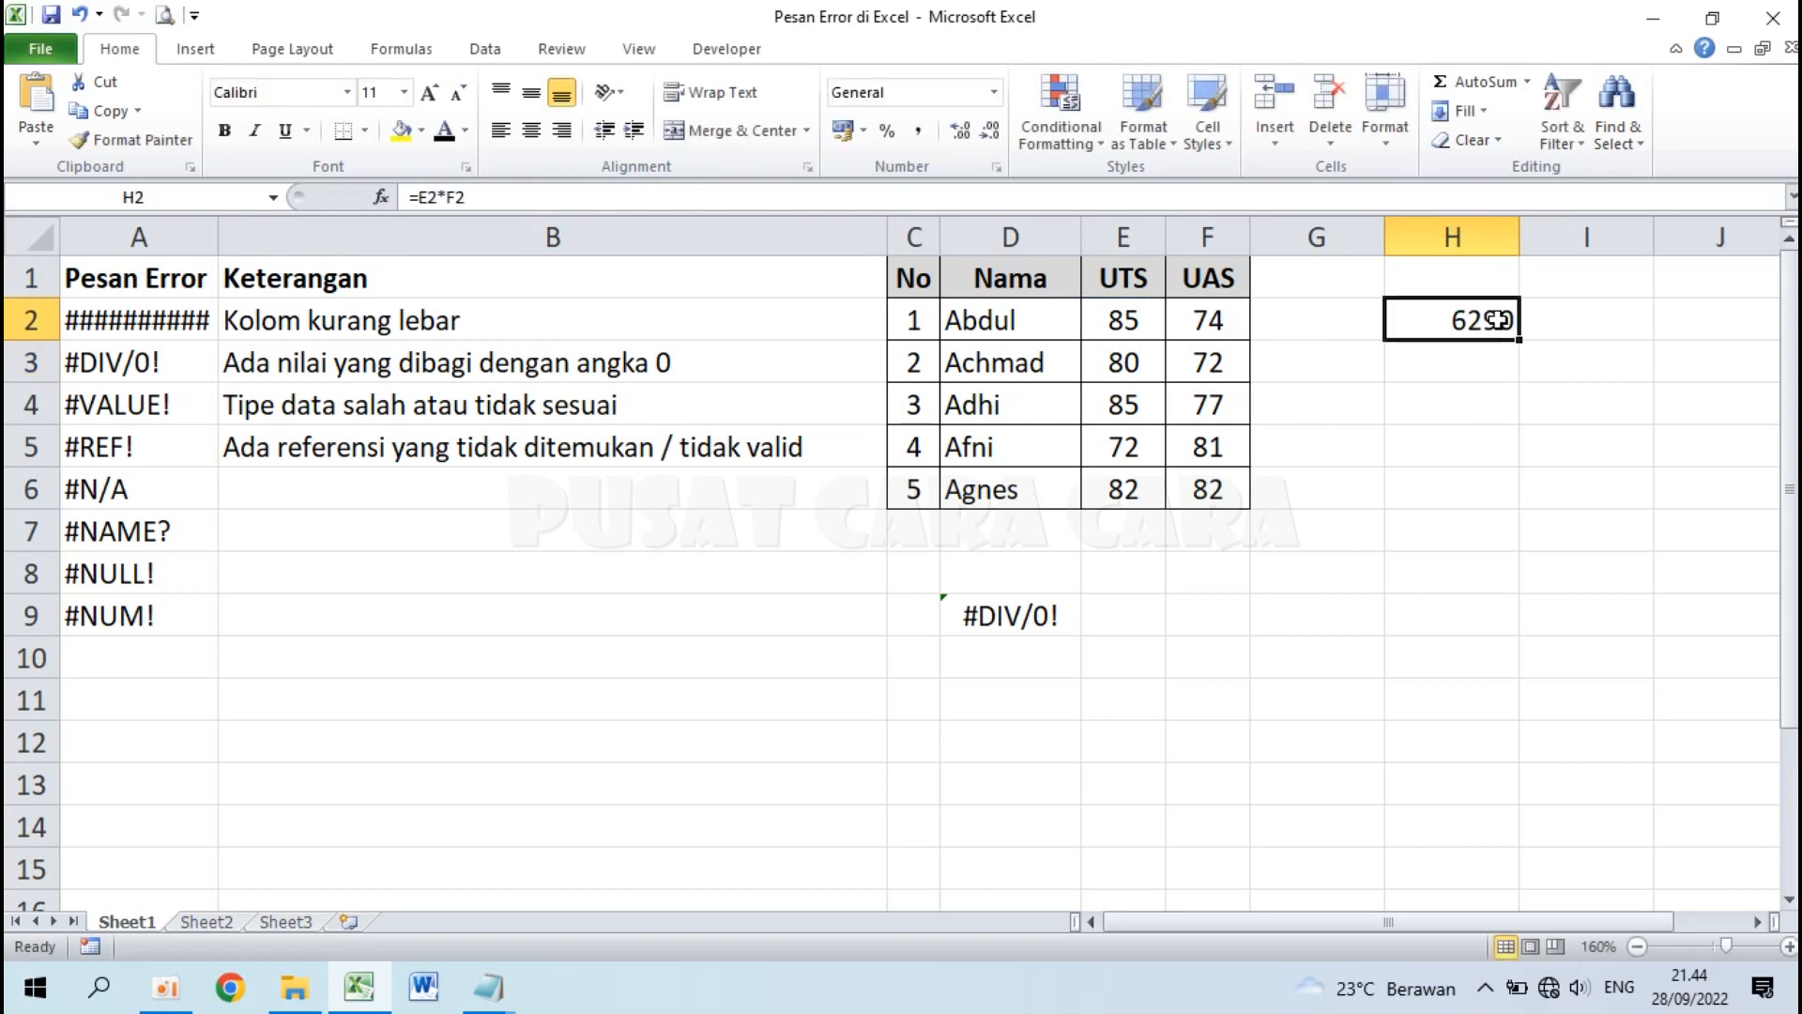
click(1217, 230)
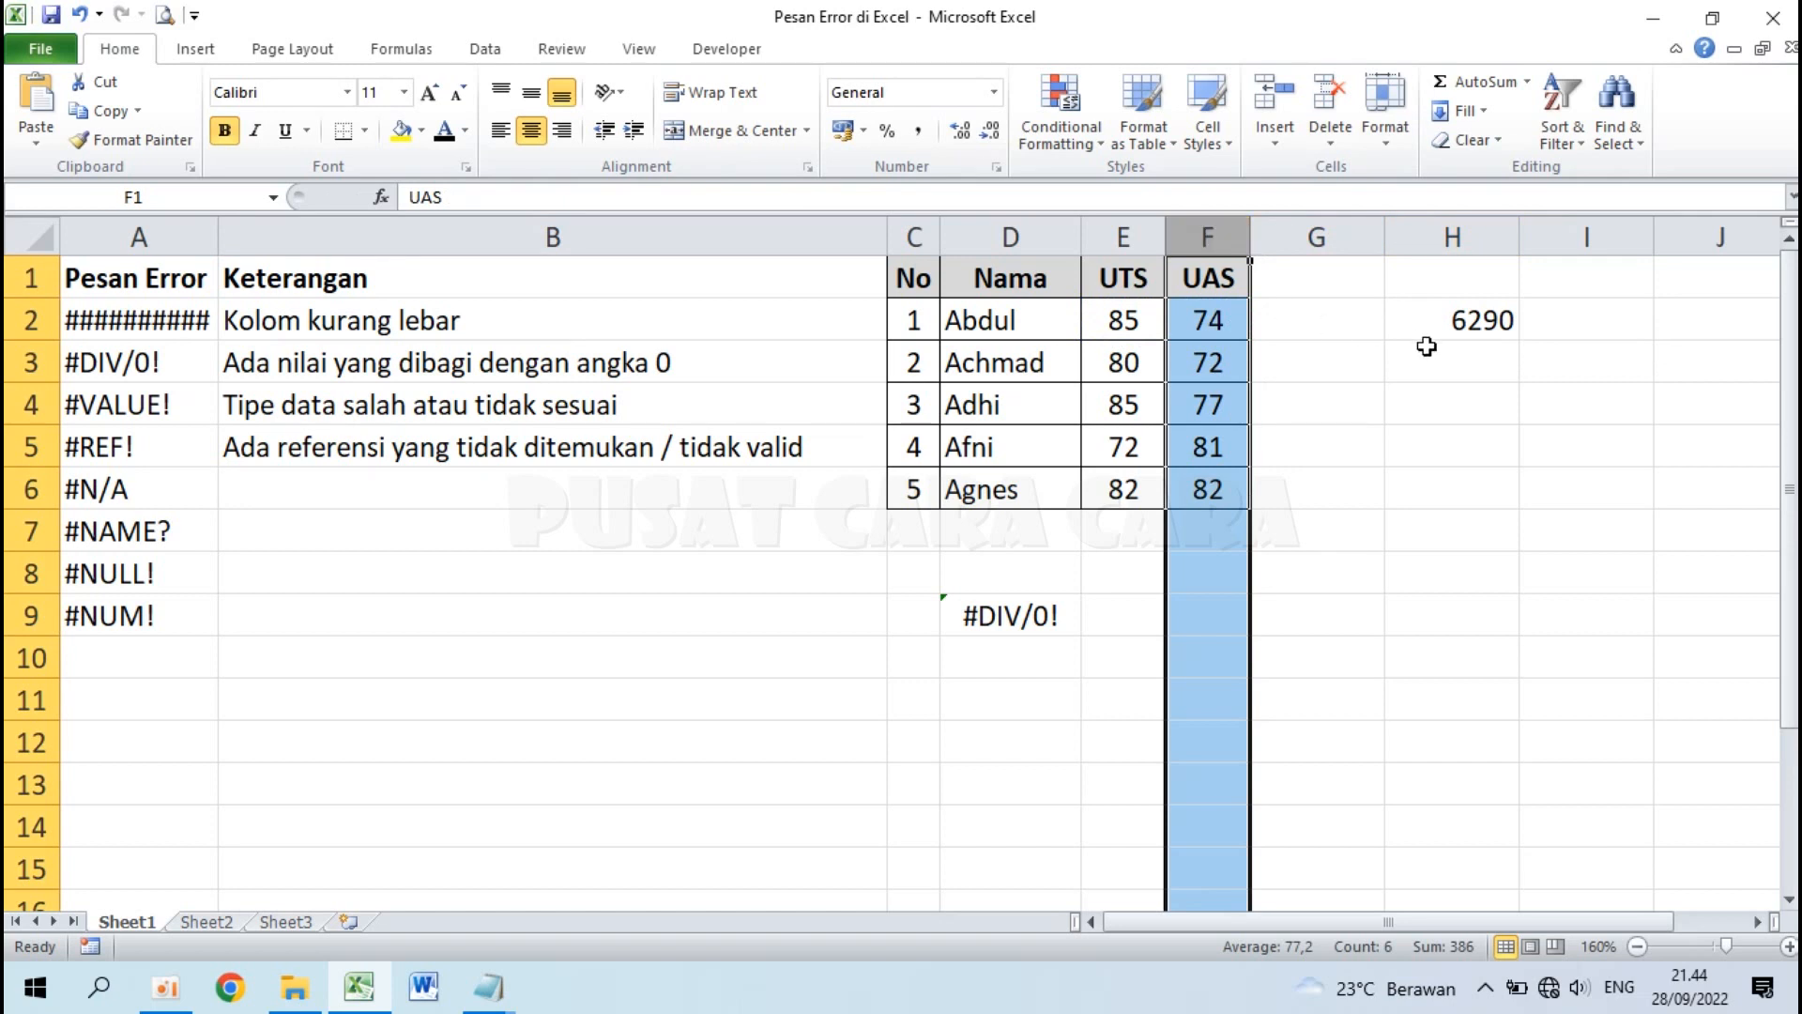
double_click(1467, 320)
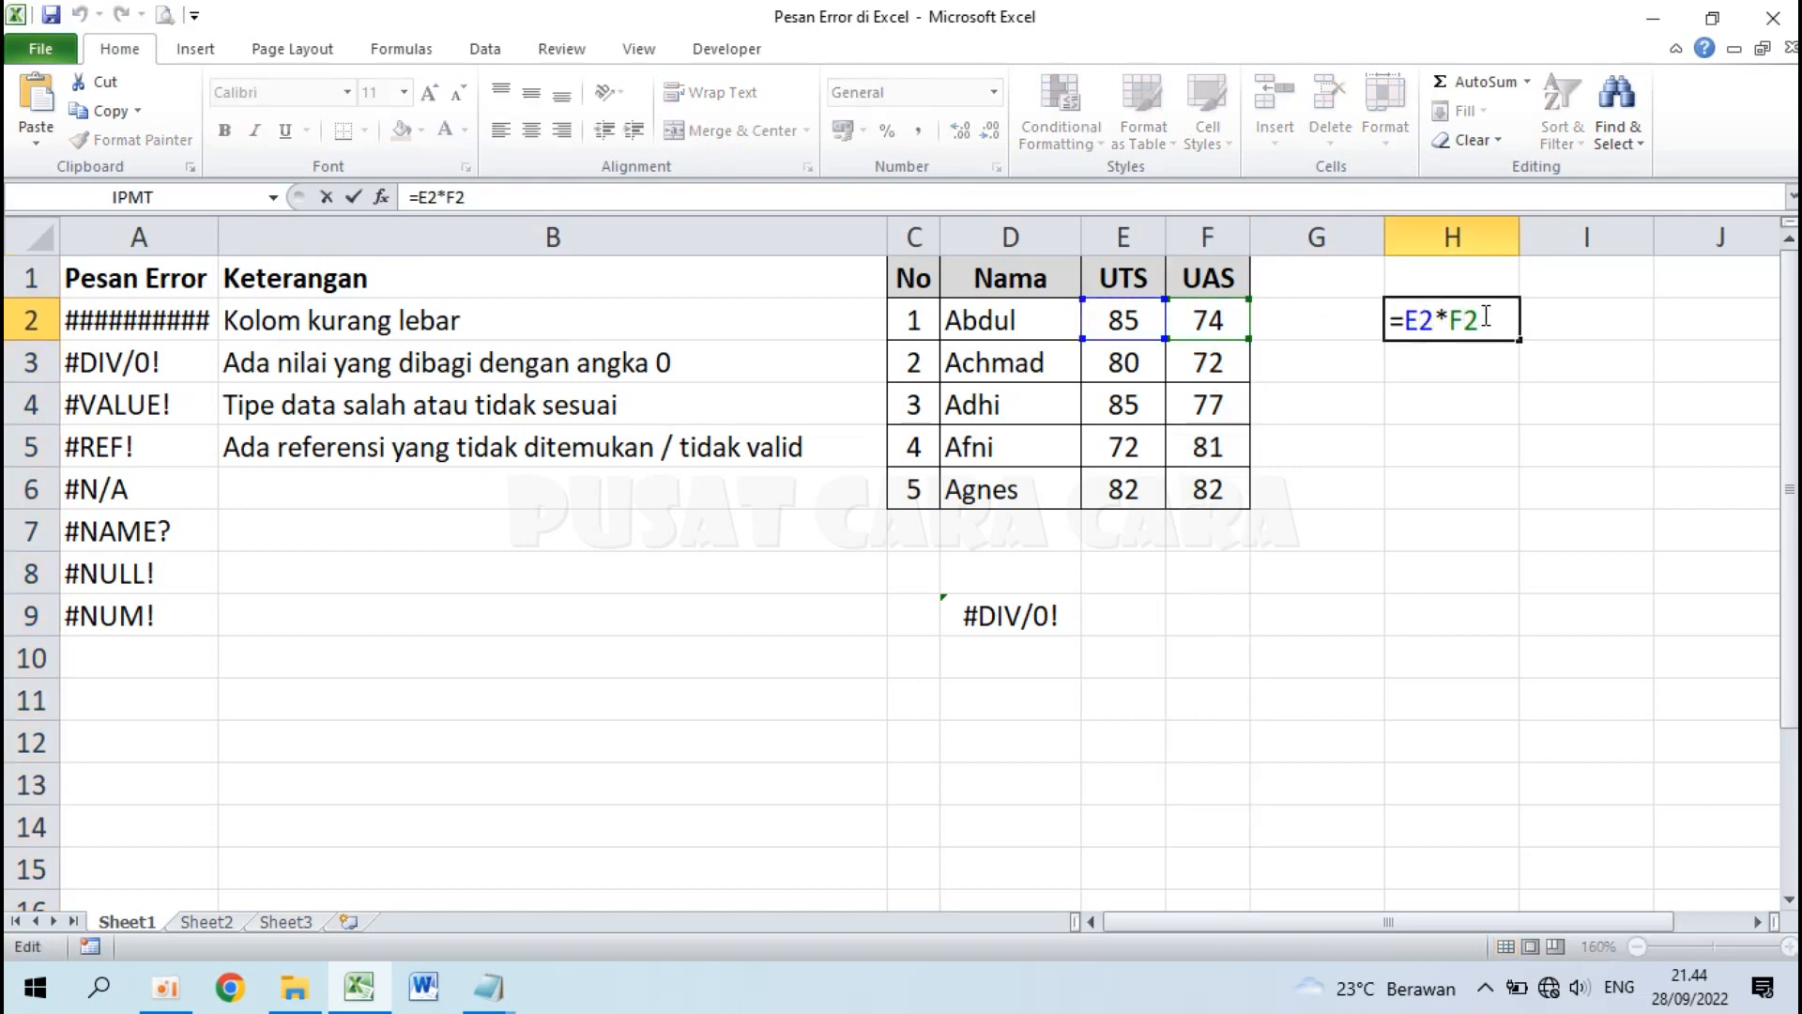
key(Return)
click(1214, 234)
right_click(1217, 236)
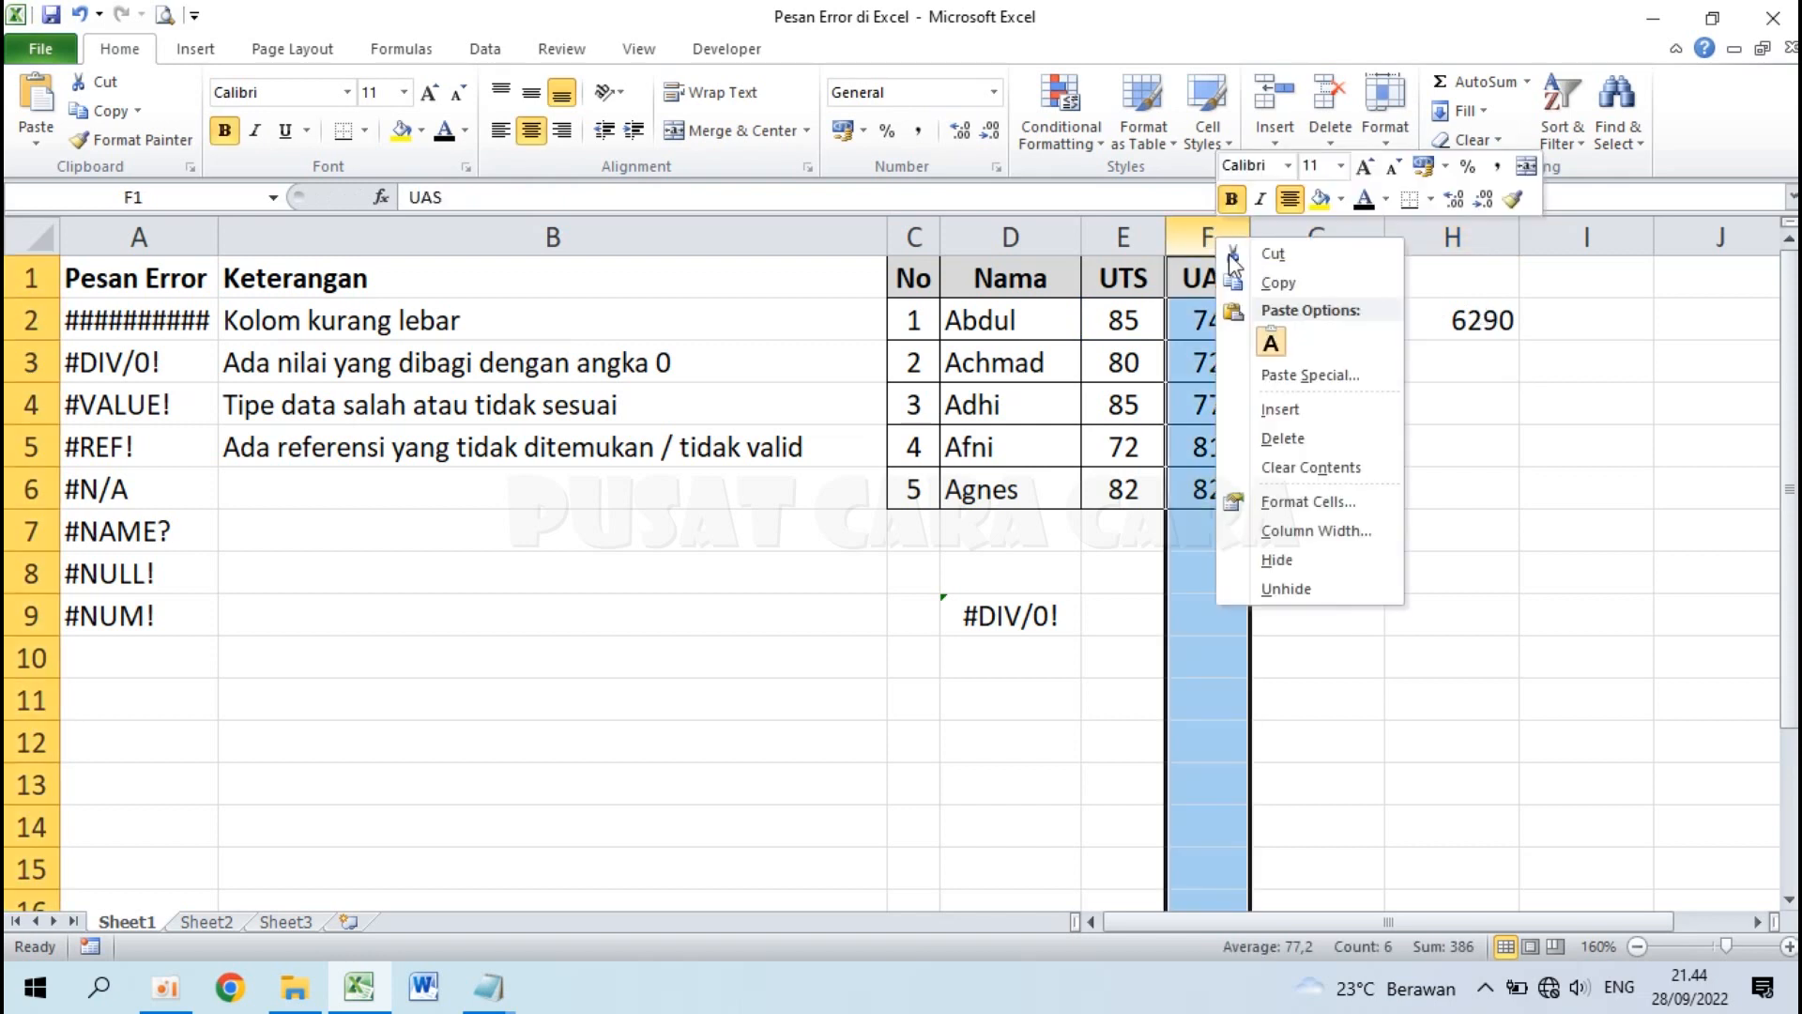
click(1326, 434)
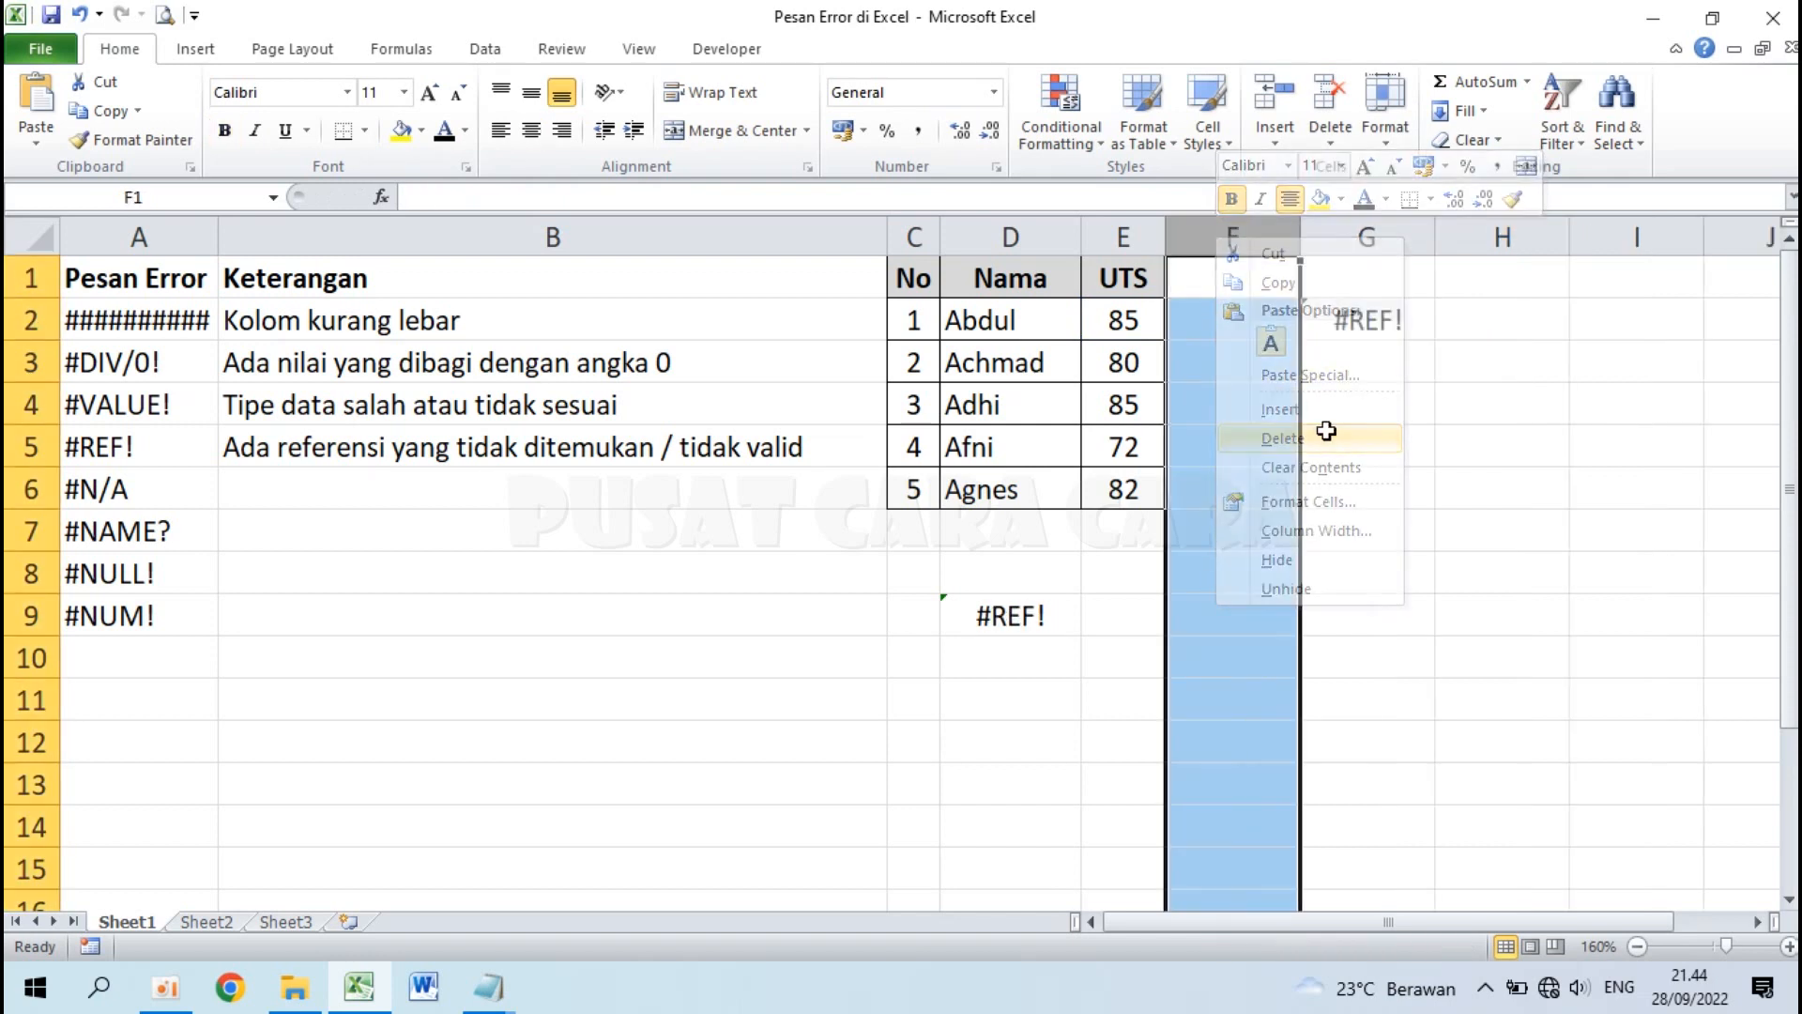
- Inspect the broken formulas in G2 and D9, and undo the deletion of the UAS column
click(1410, 322)
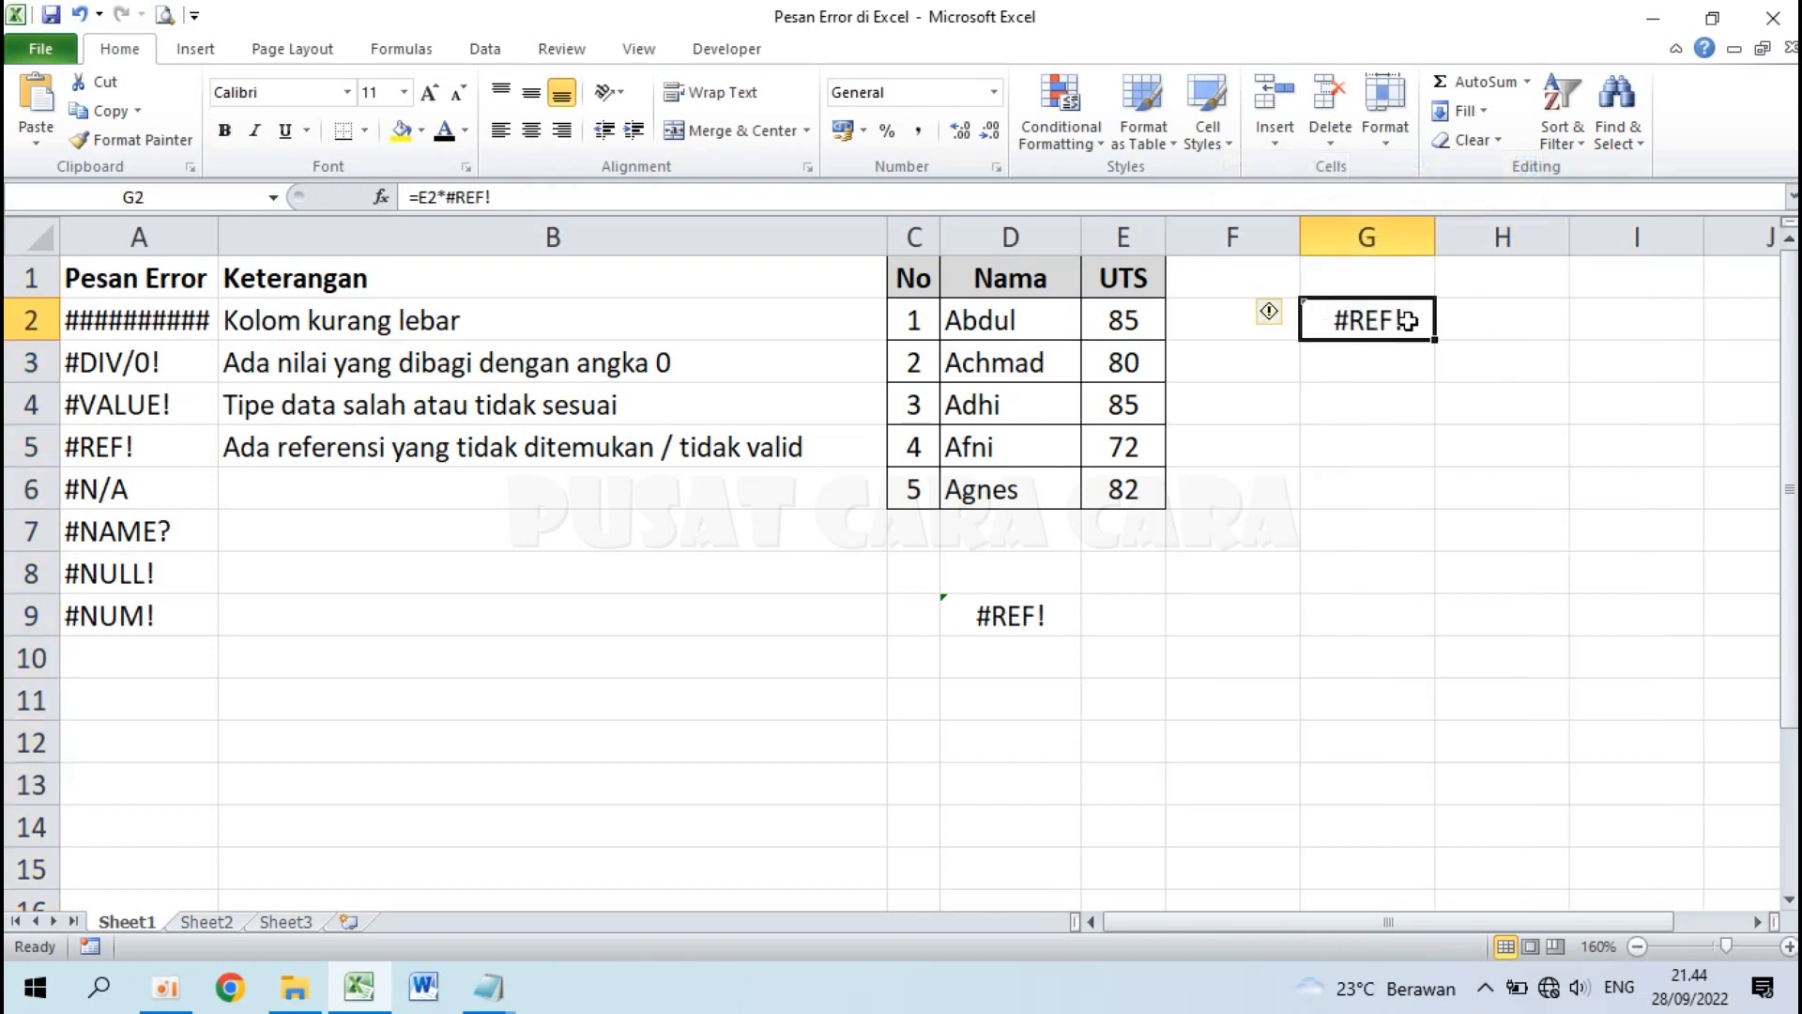
click(1019, 615)
click(1361, 322)
key(ctrl+z)
- Clear the formula from H2 and apply the dark font colour to the hidden #N/A description in B6
click(1424, 322)
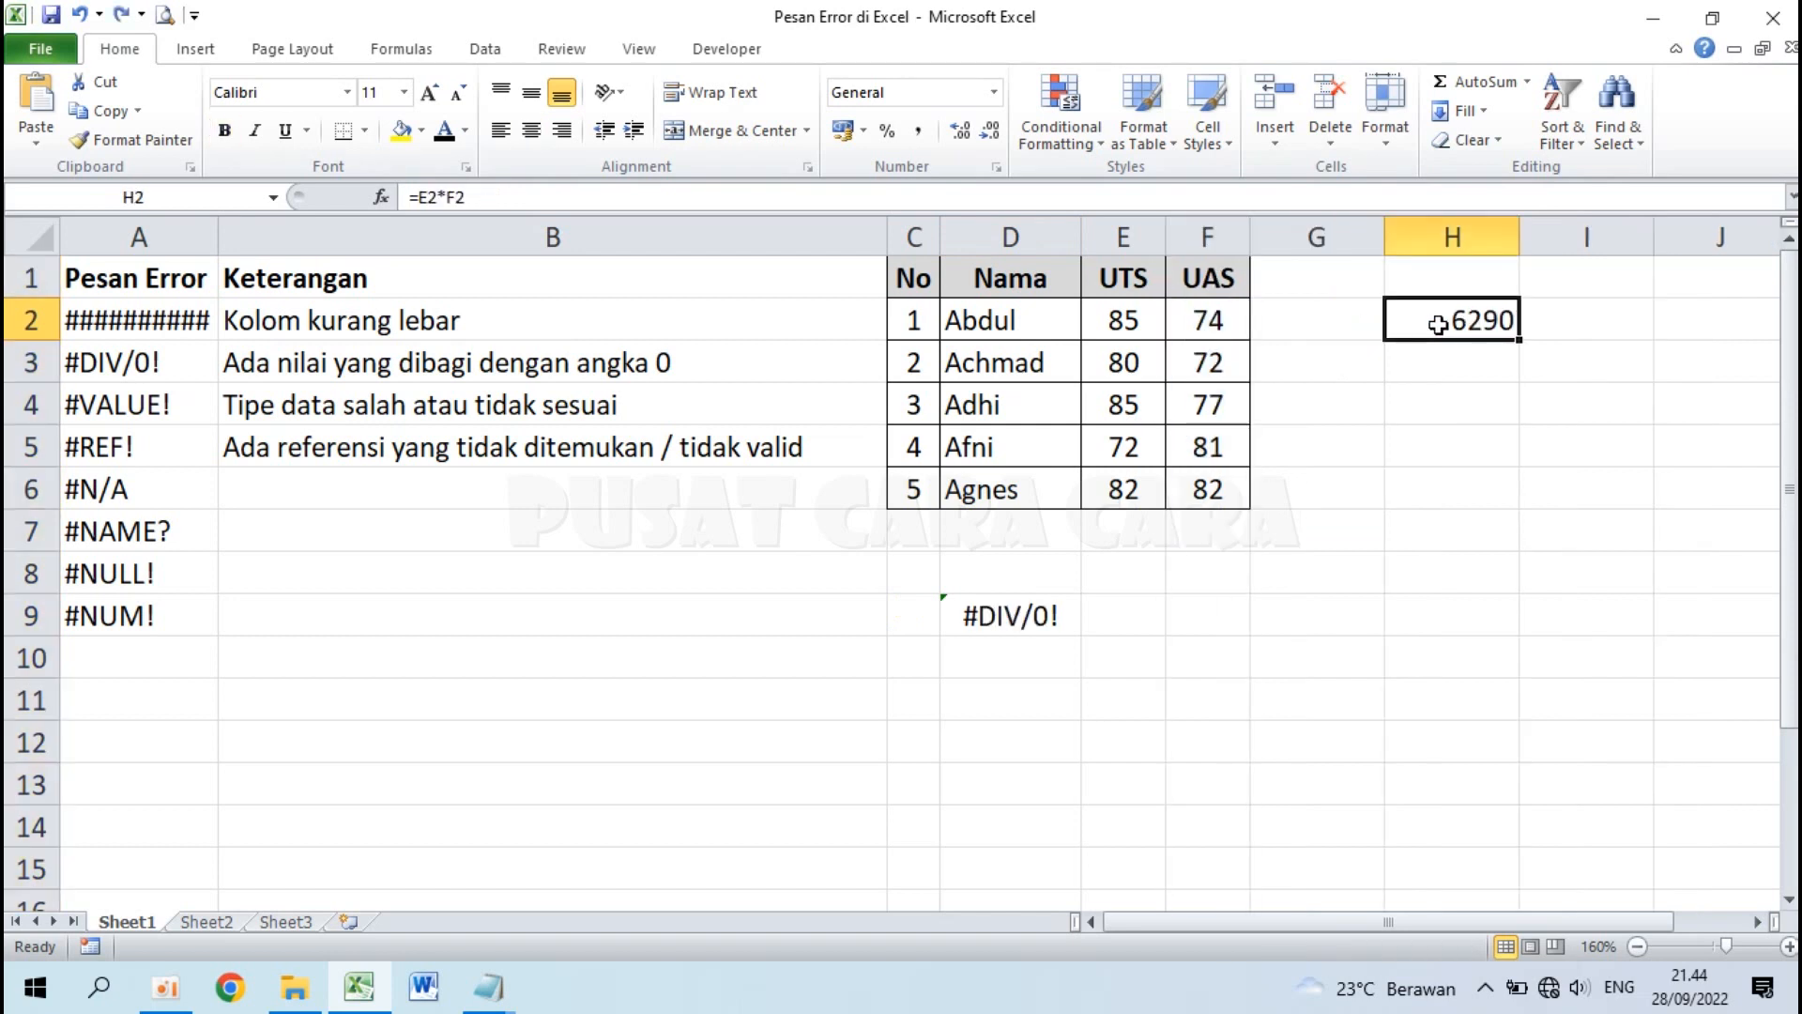
key(Delete)
click(237, 489)
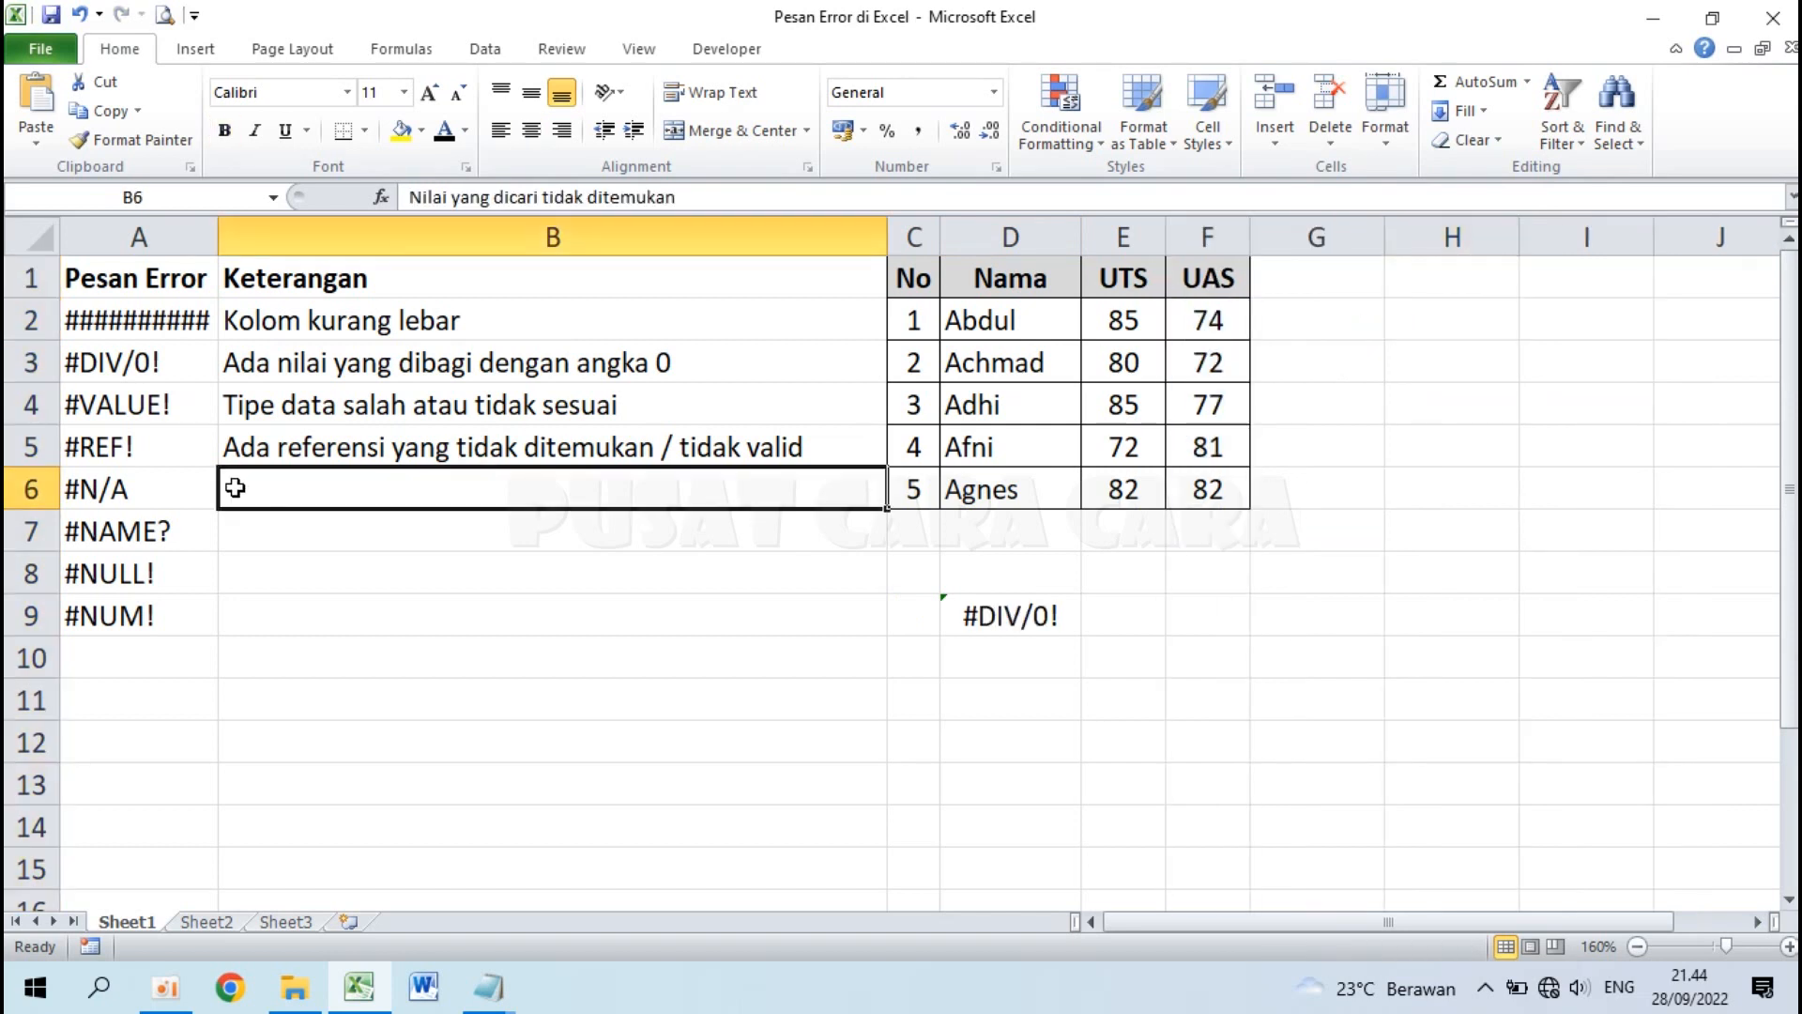
click(452, 137)
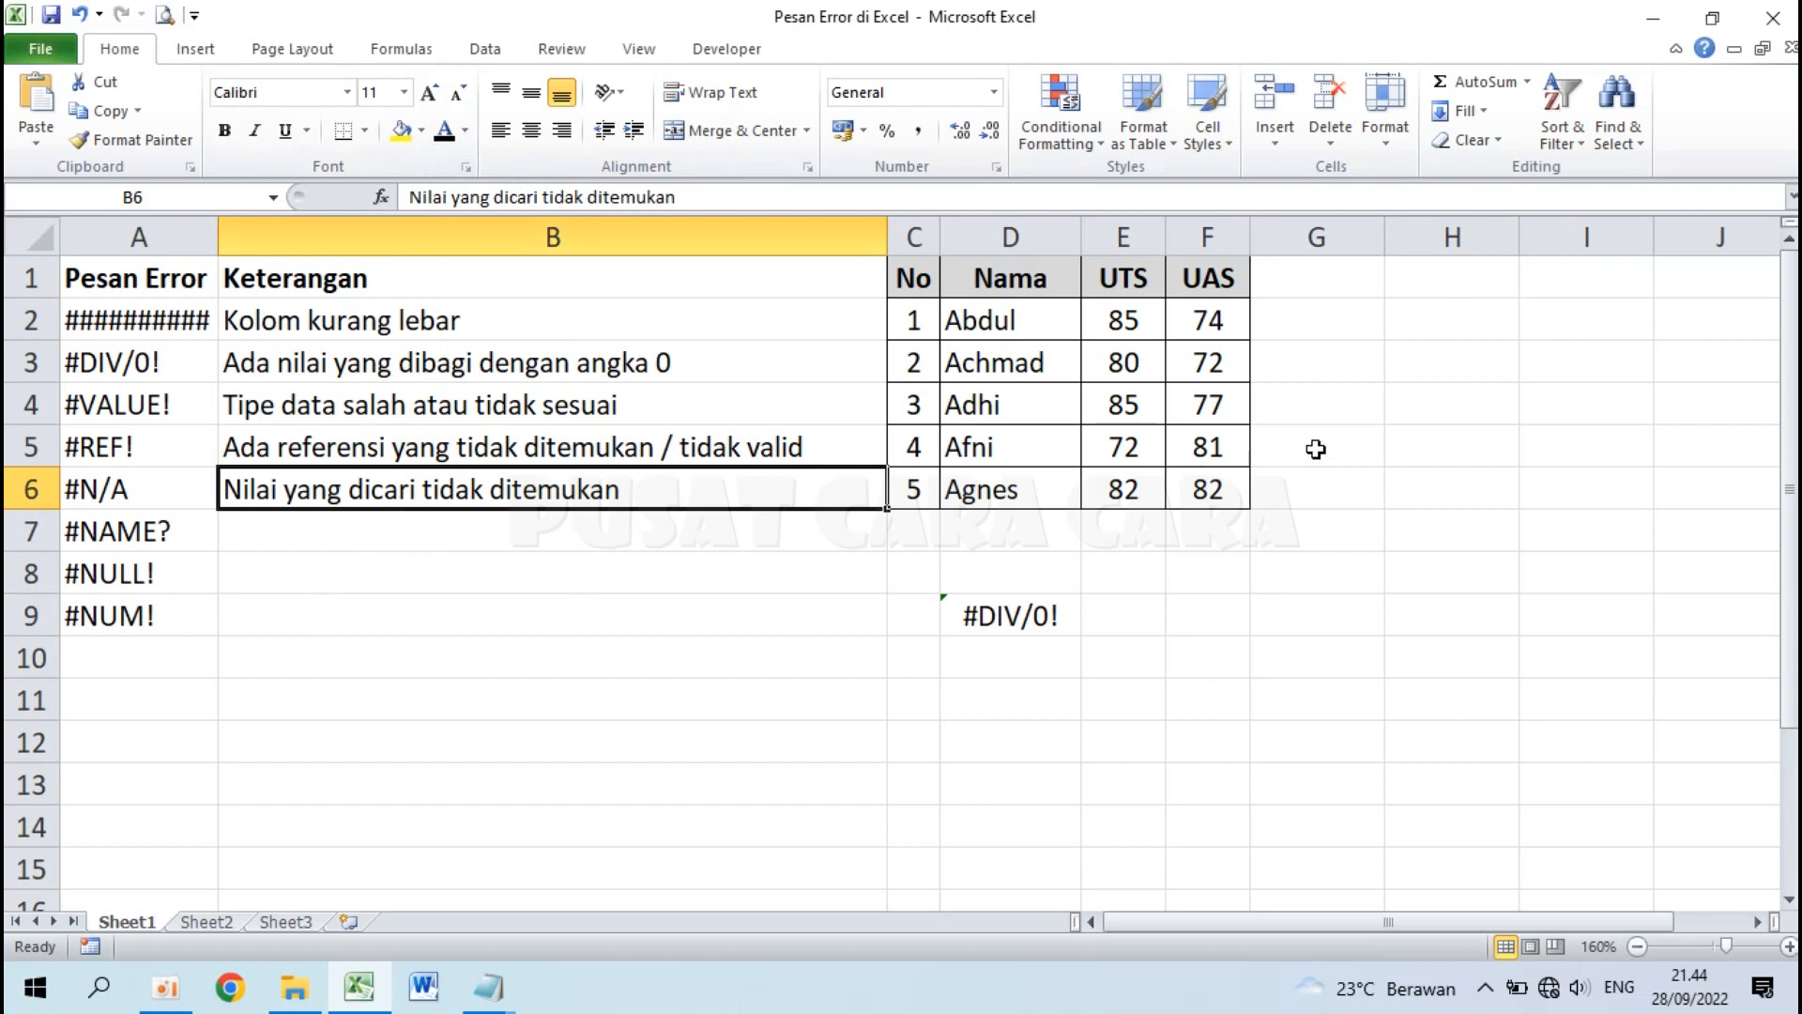
- Enter the formula =VLOOKUP(10;$C$2:$F$6;2;0) in H2 to look up a number missing from the student table
click(1410, 321)
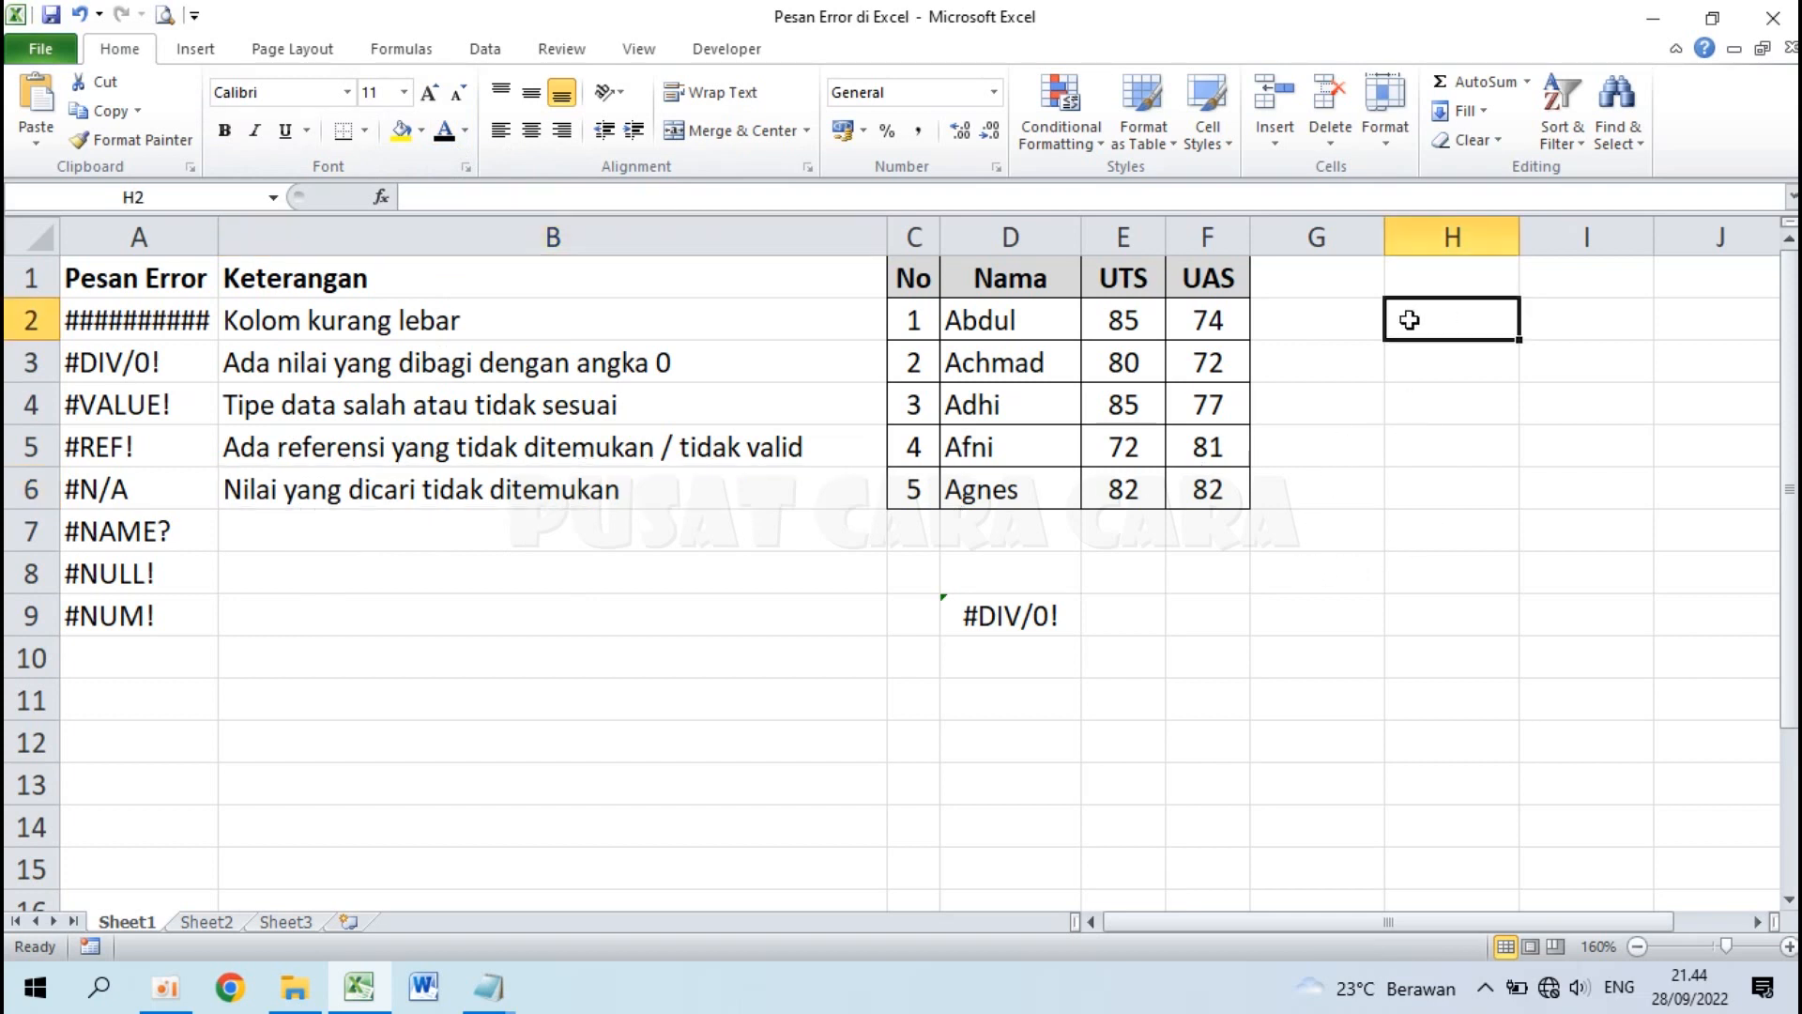
text(=vlookup()
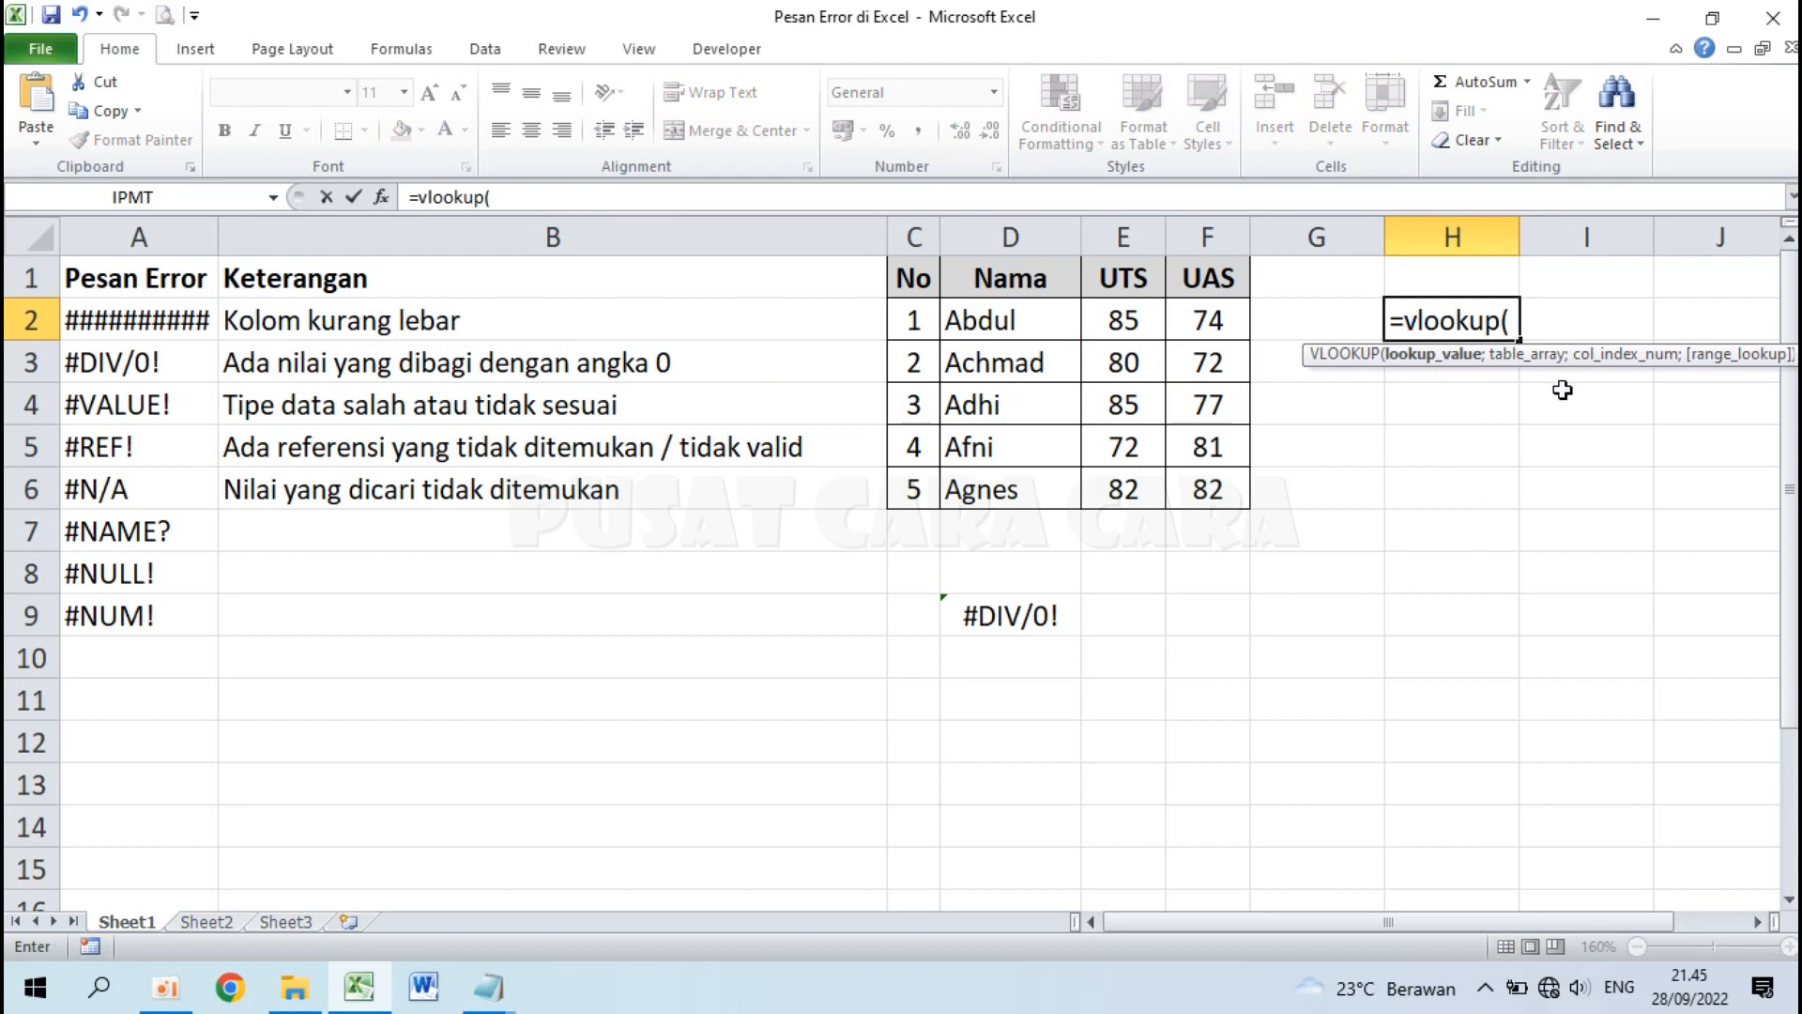
text(10;)
click(910, 317)
drag(910, 314, 1194, 480)
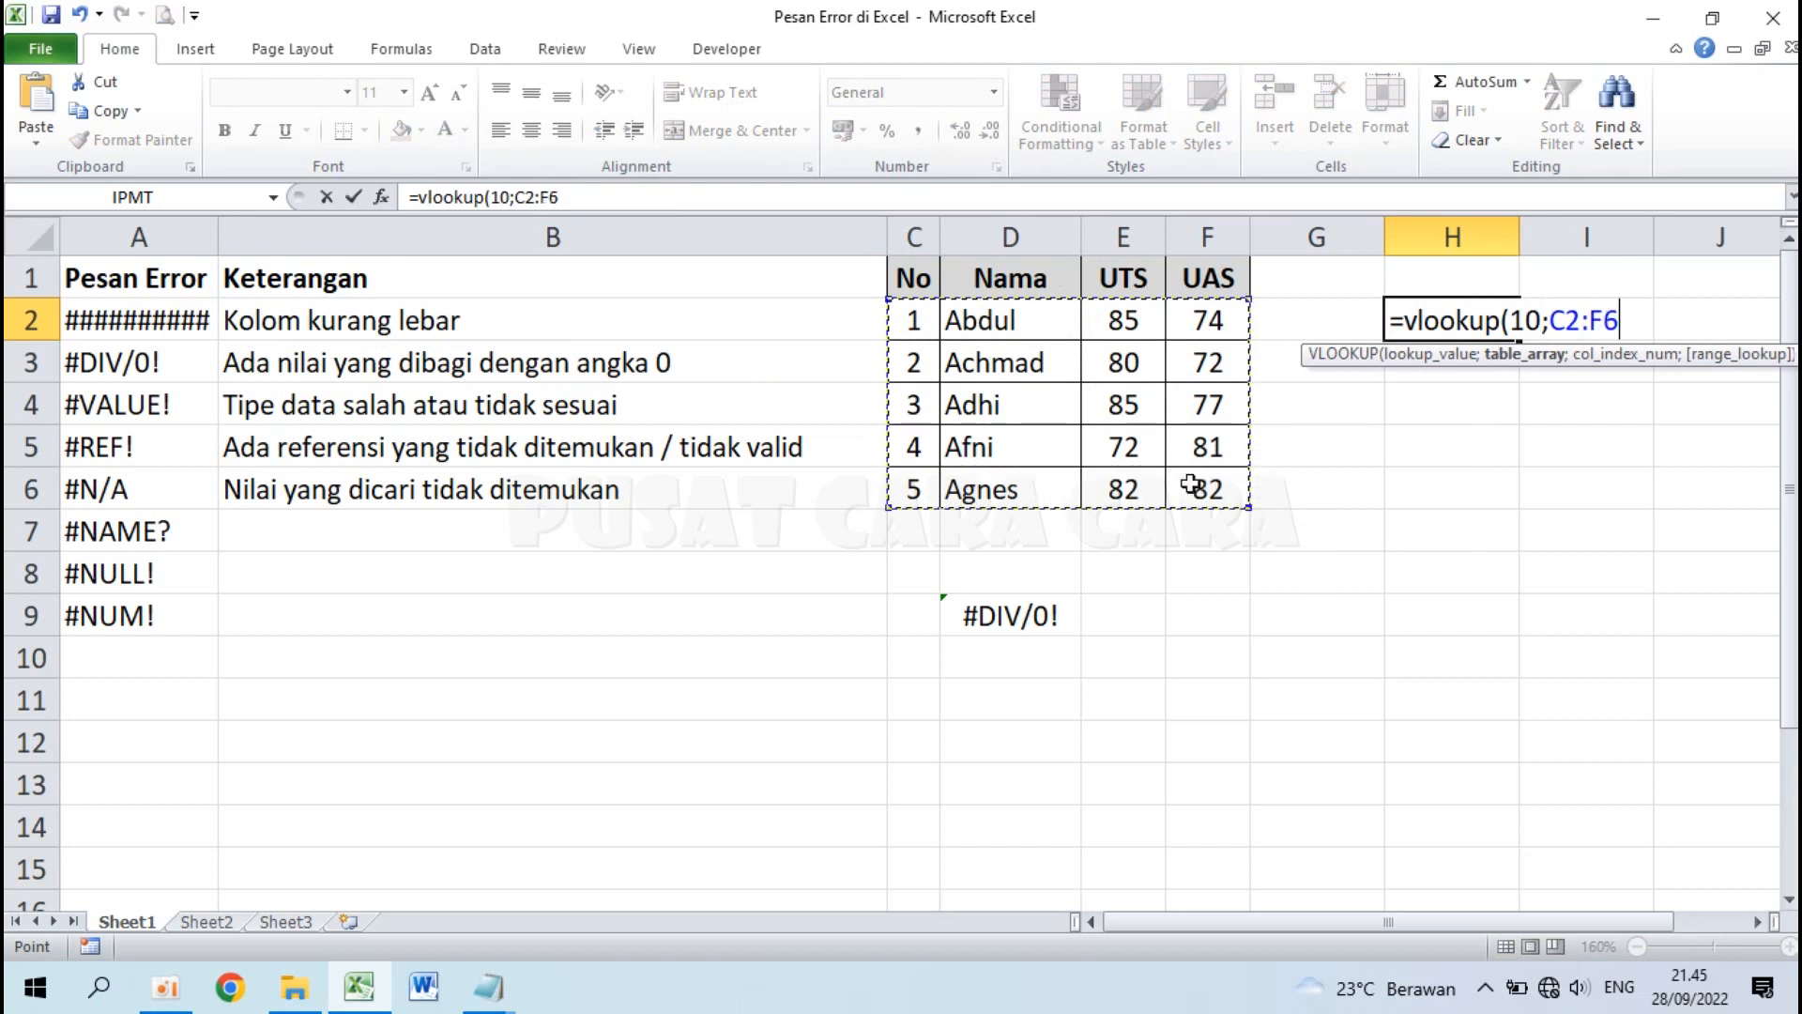
key(F4)
text(;)
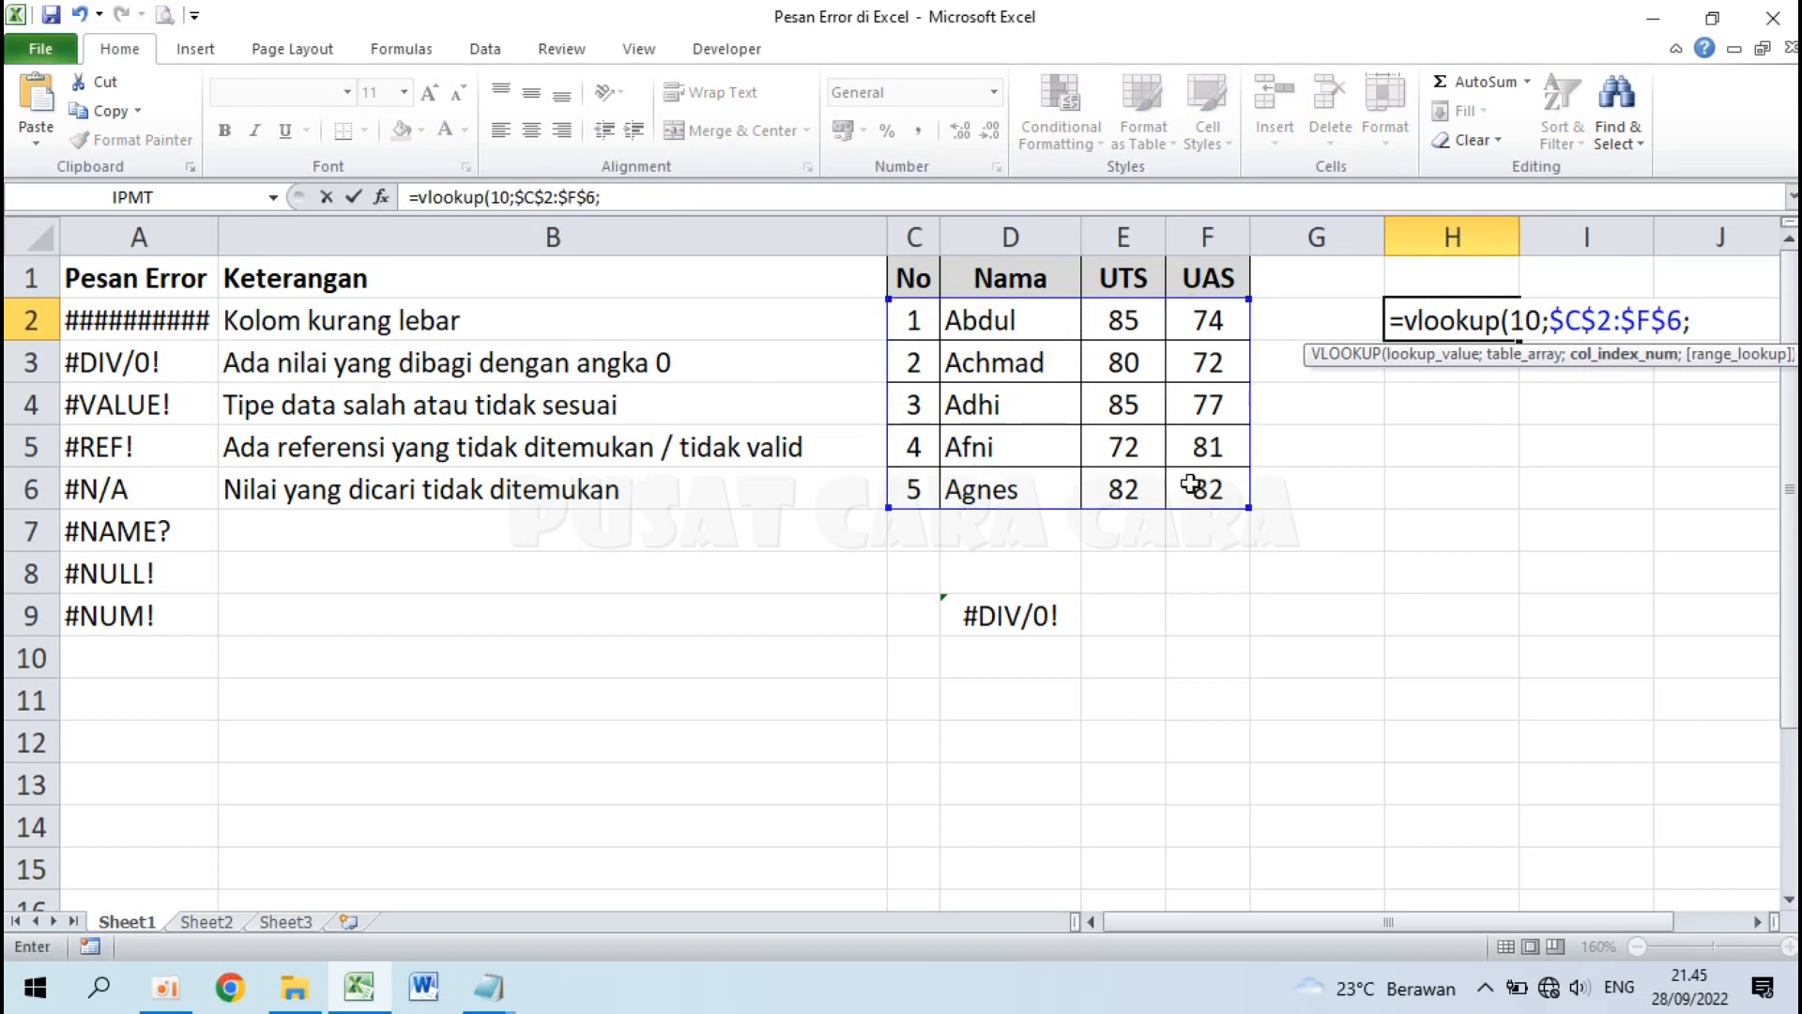
text(2;0))
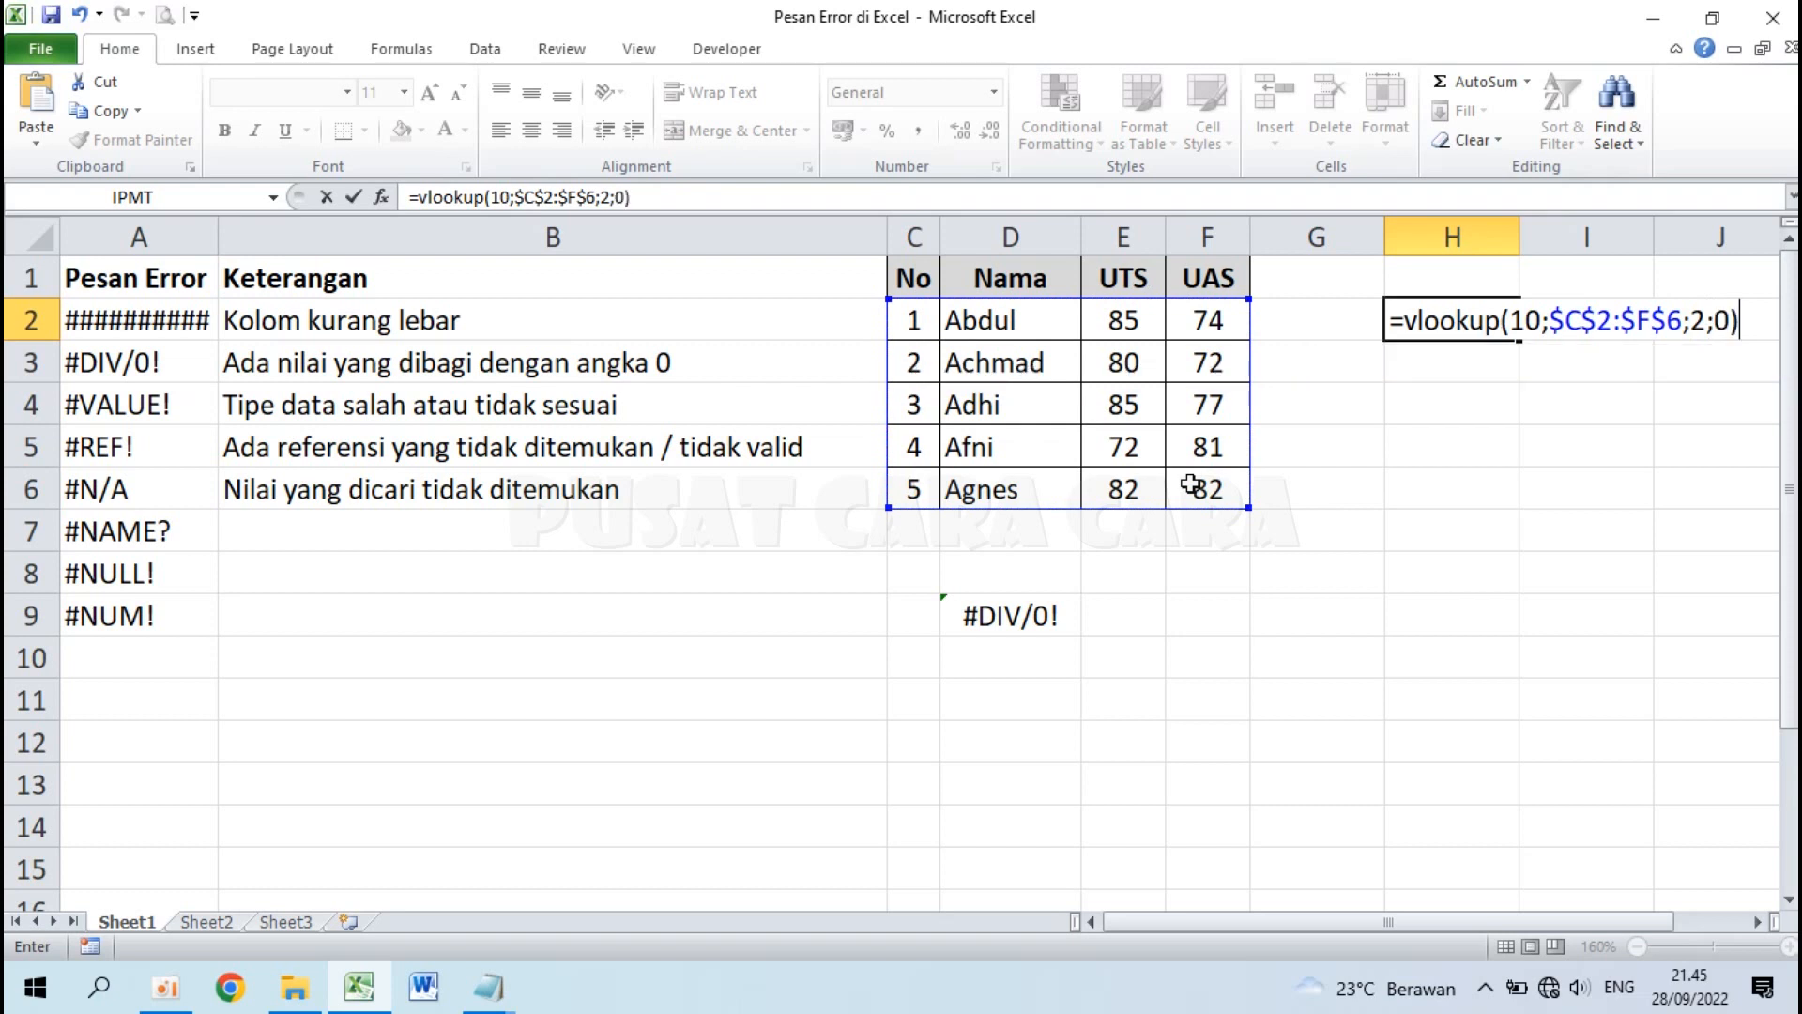
key(Return)
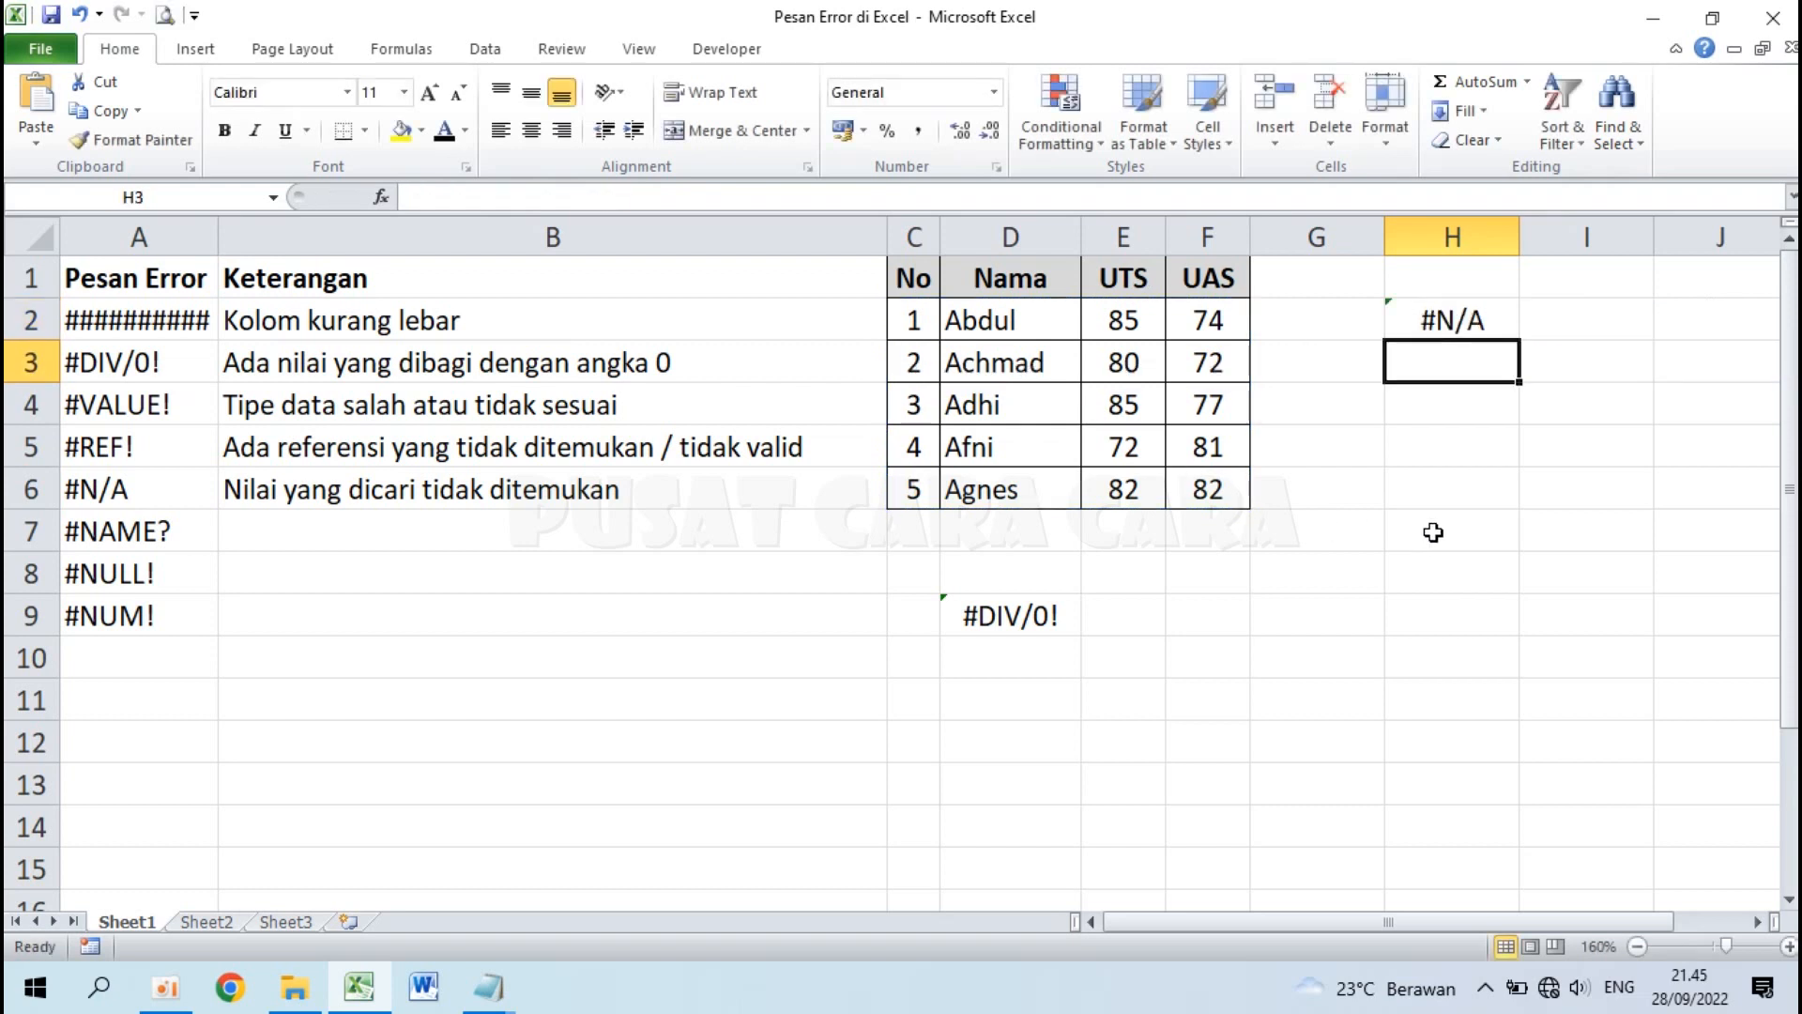
- Review the lookup value in H2's VLOOKUP formula and replace it with 3
double_click(1459, 310)
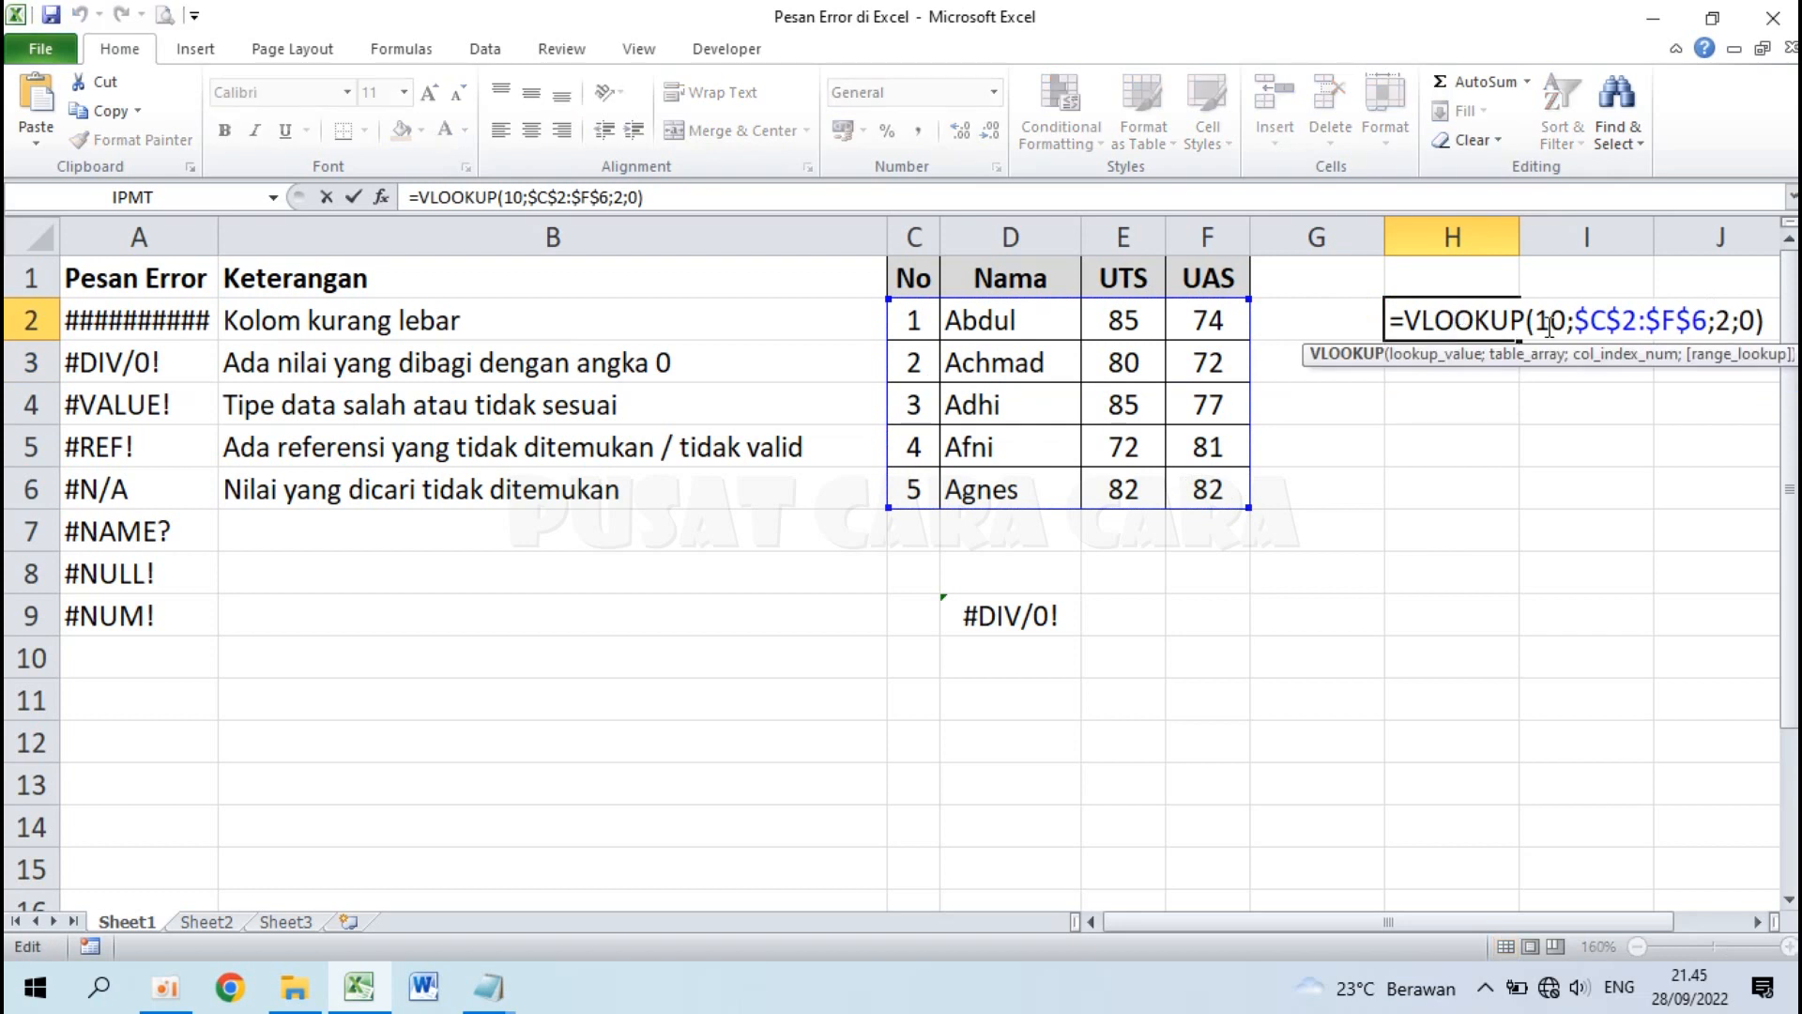
drag(1535, 320, 1548, 320)
click(1537, 324)
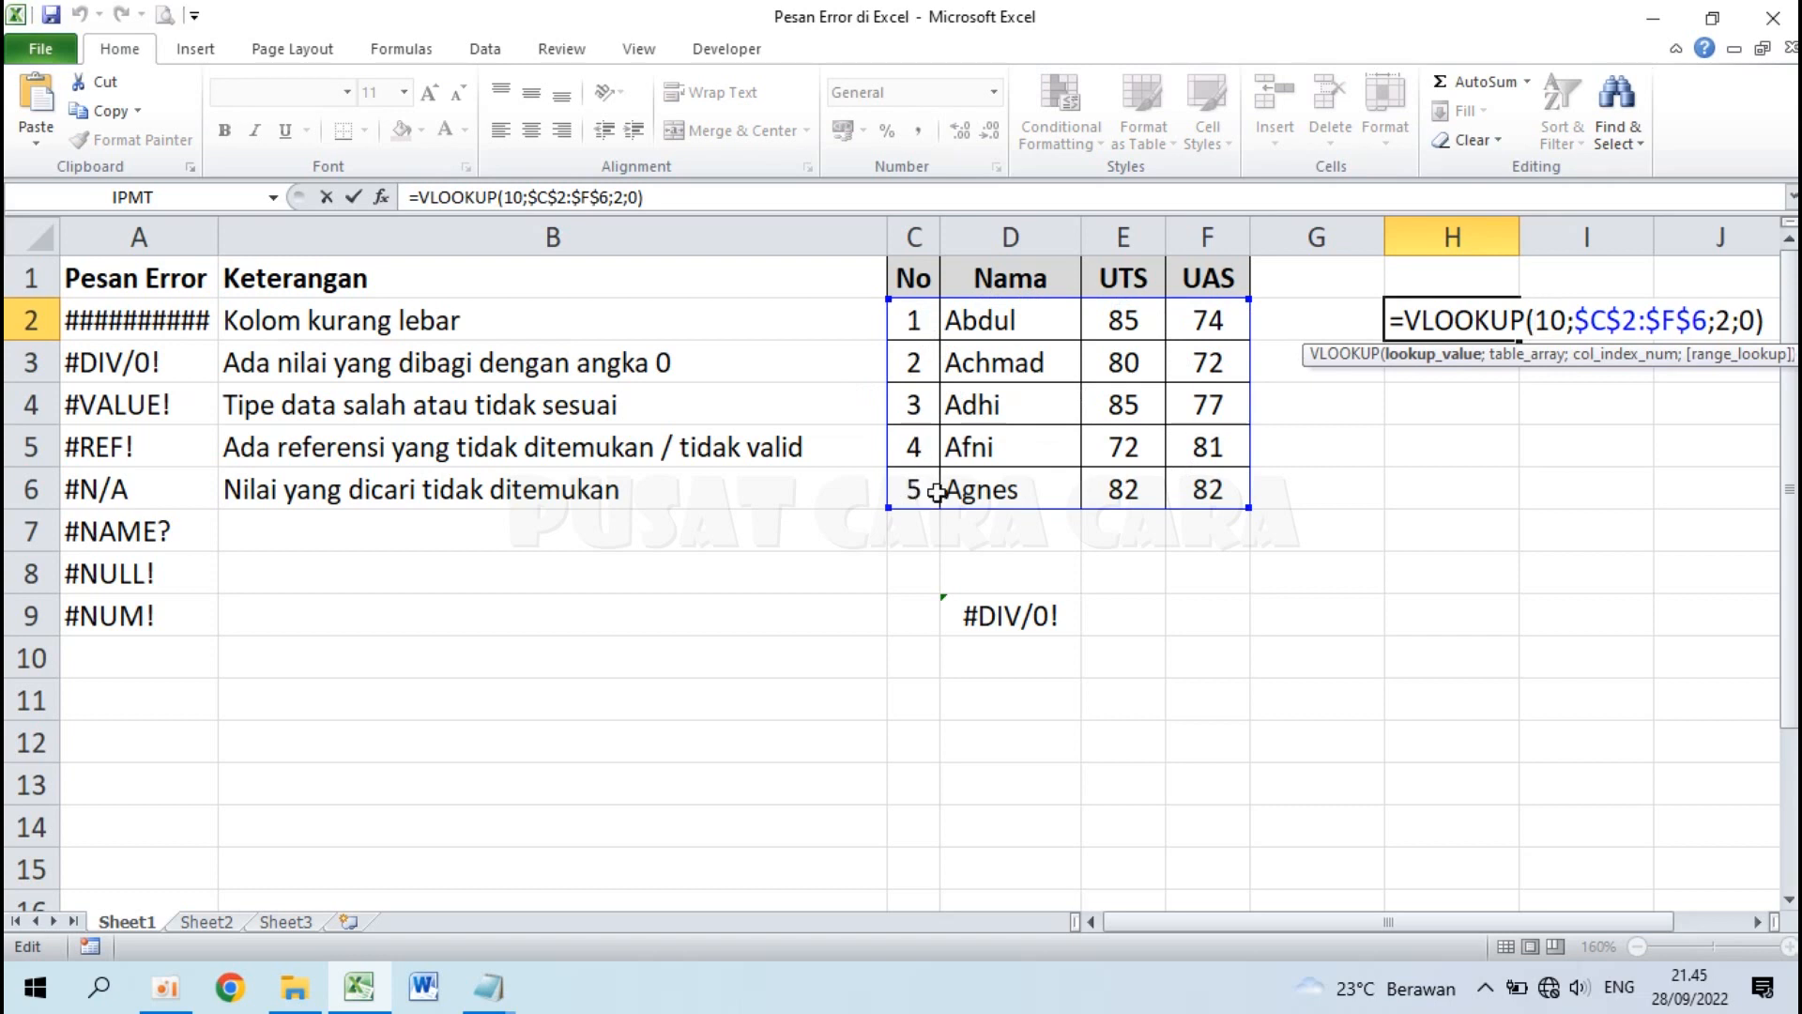
key(Return)
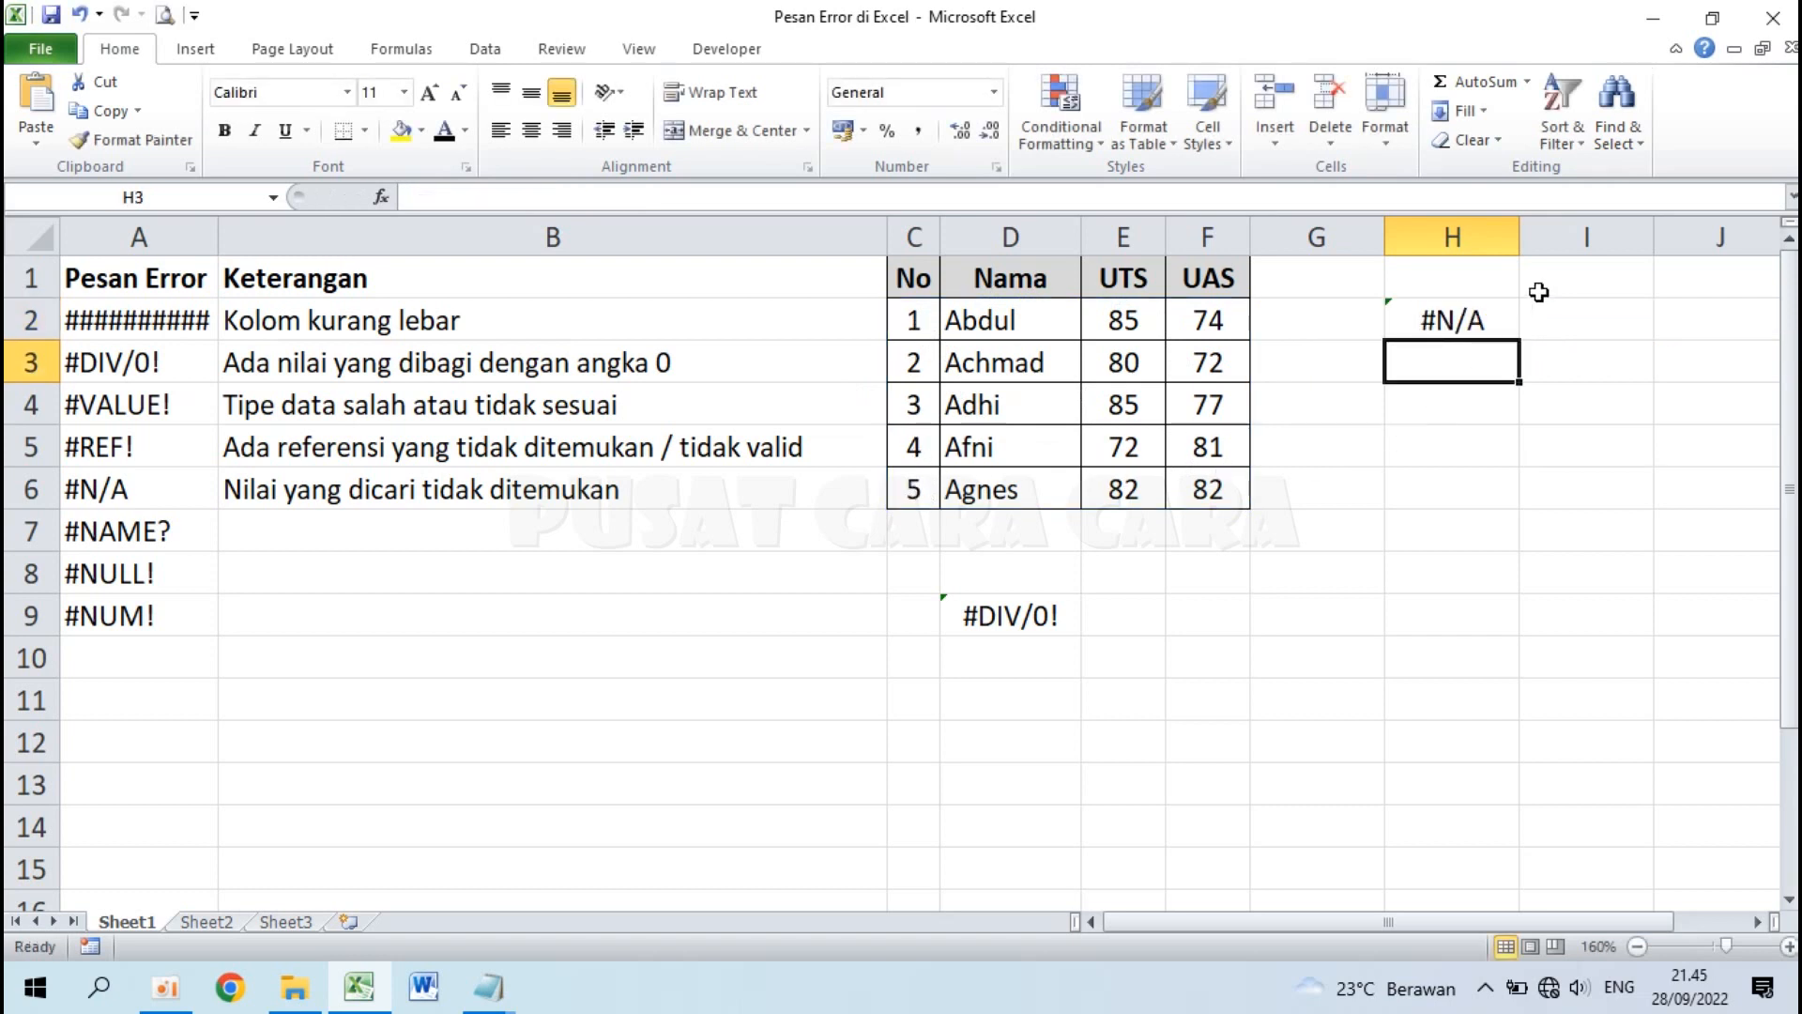
double_click(1434, 320)
drag(1571, 315, 1541, 319)
text(3;$C$2:$F$6;2;0))
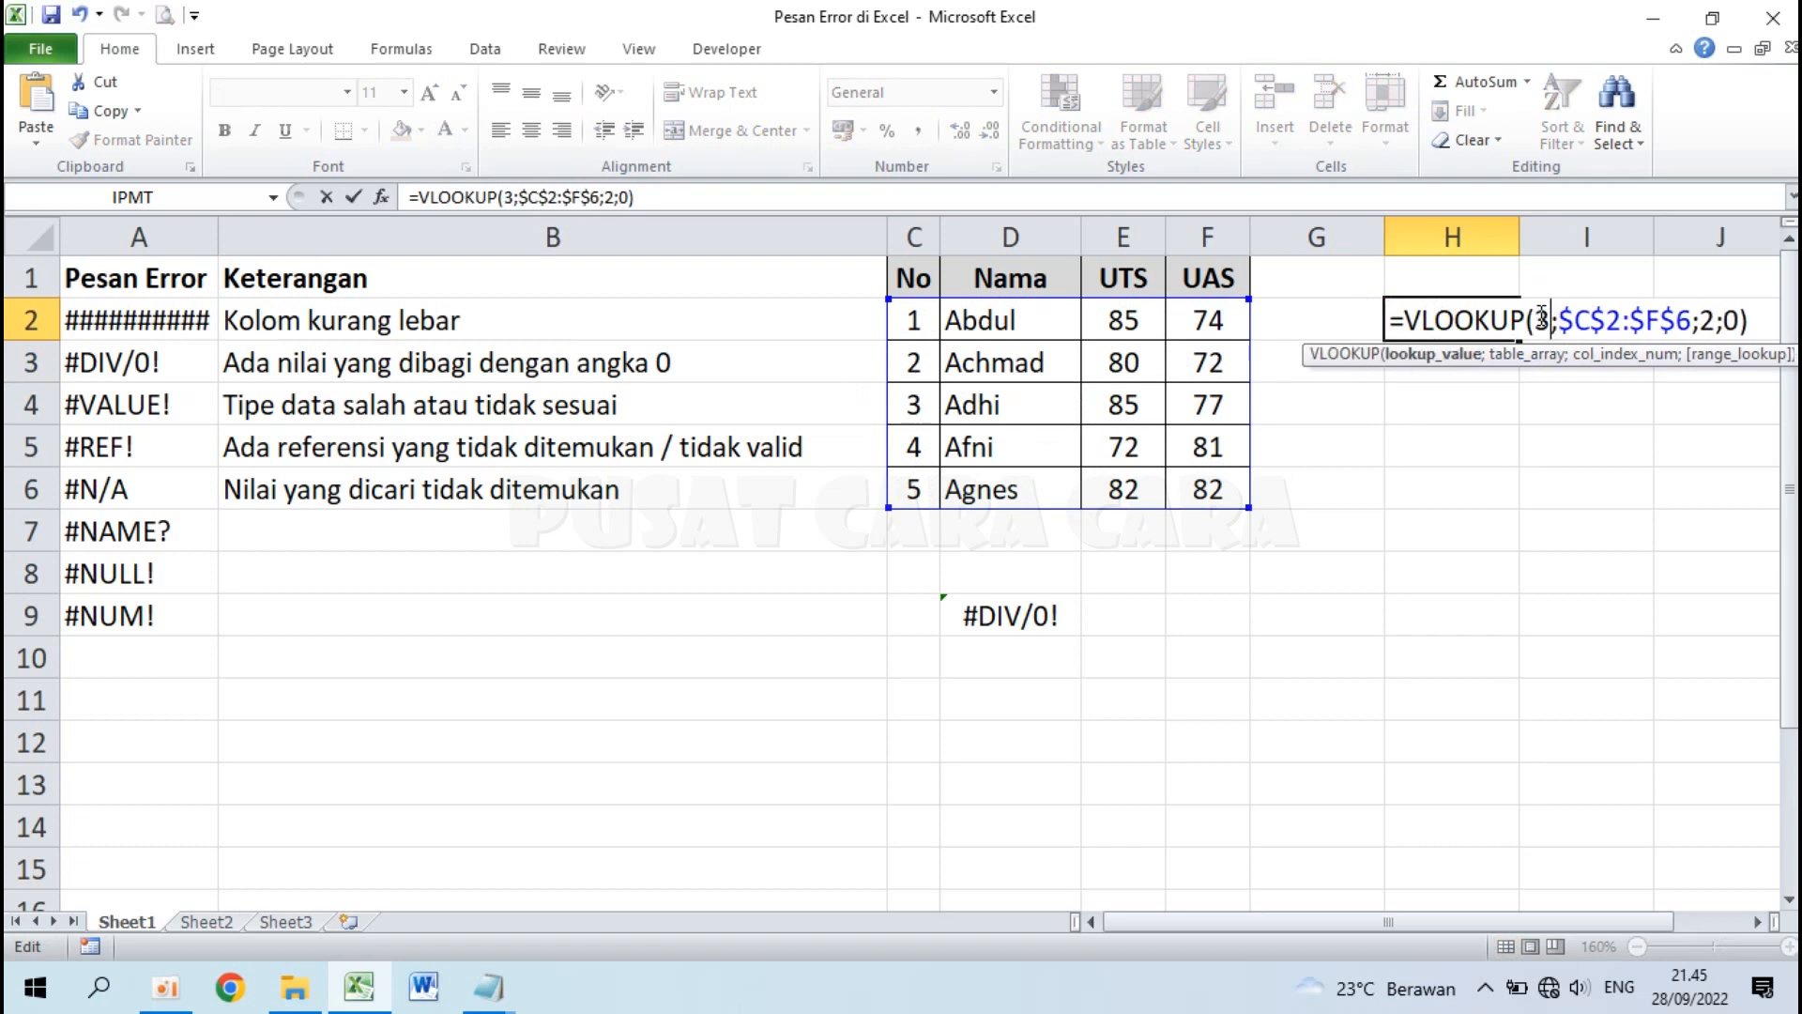
- Replace the table range in H2's VLOOKUP formula with the absolute range $C$5:$F$9 and check the range it covers
drag(1559, 320, 1693, 320)
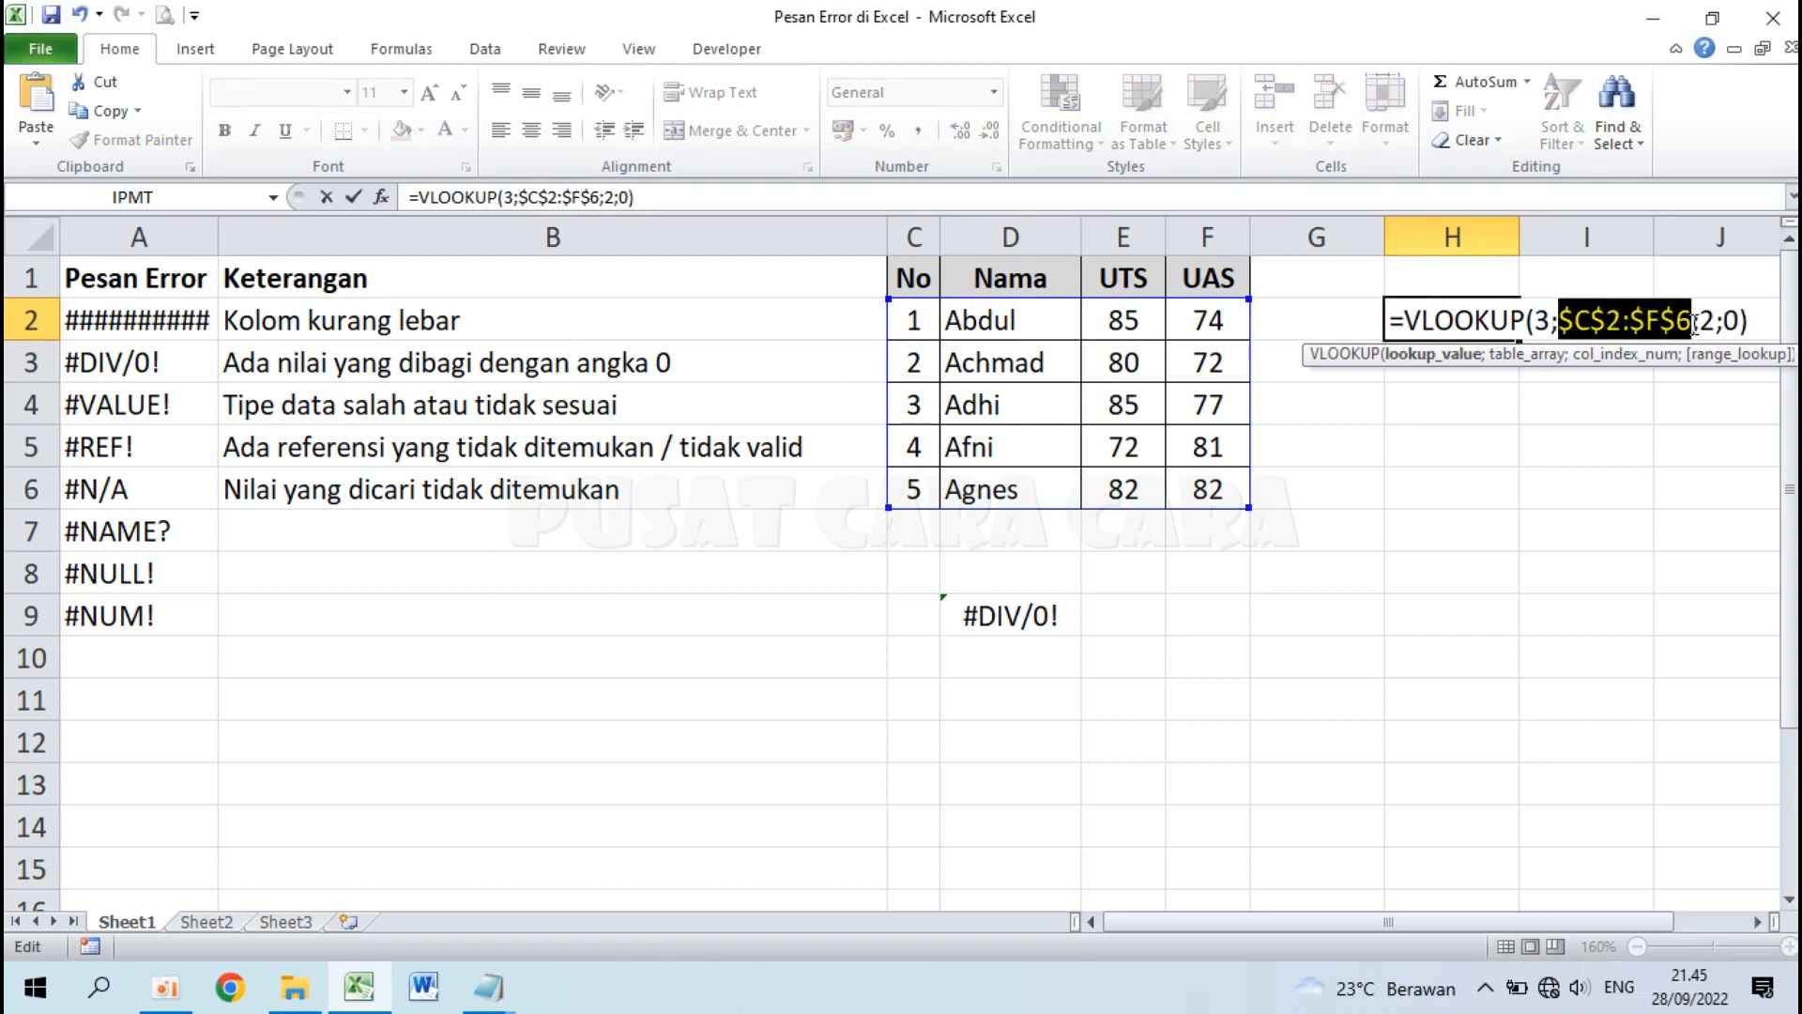
drag(916, 441, 1184, 613)
key(F4)
key(Return)
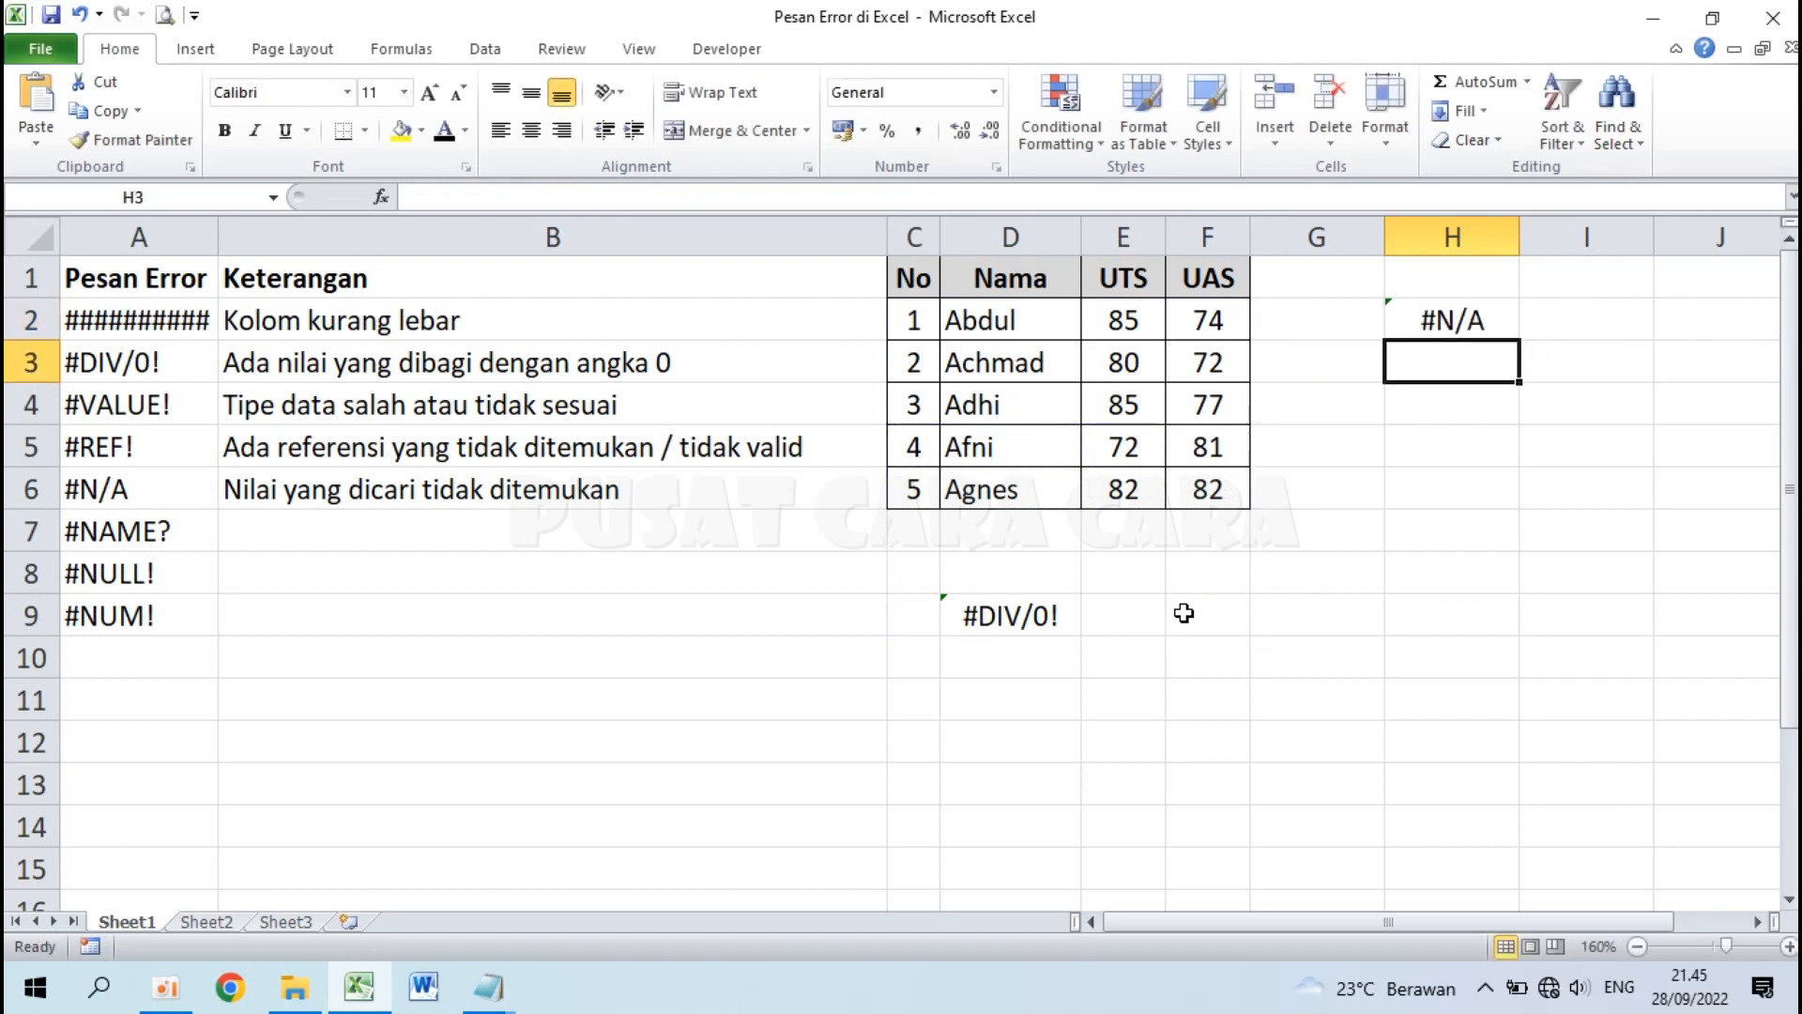
double_click(1472, 315)
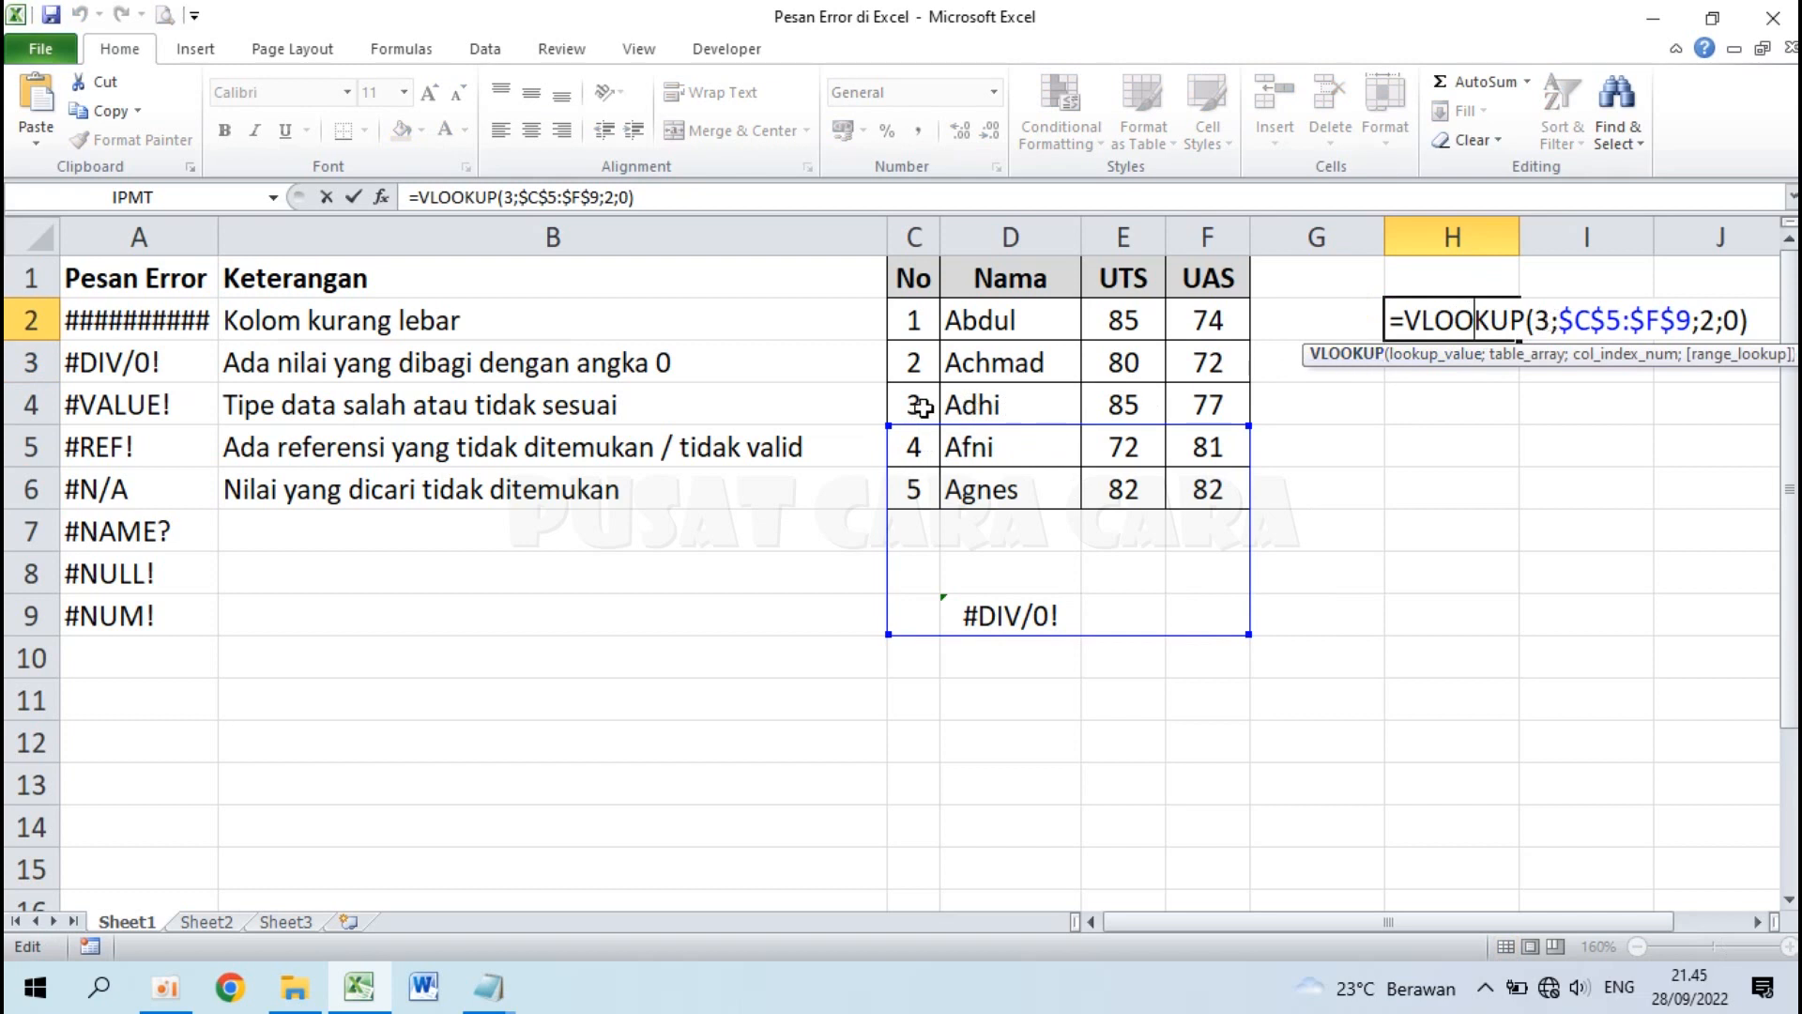
key(Return)
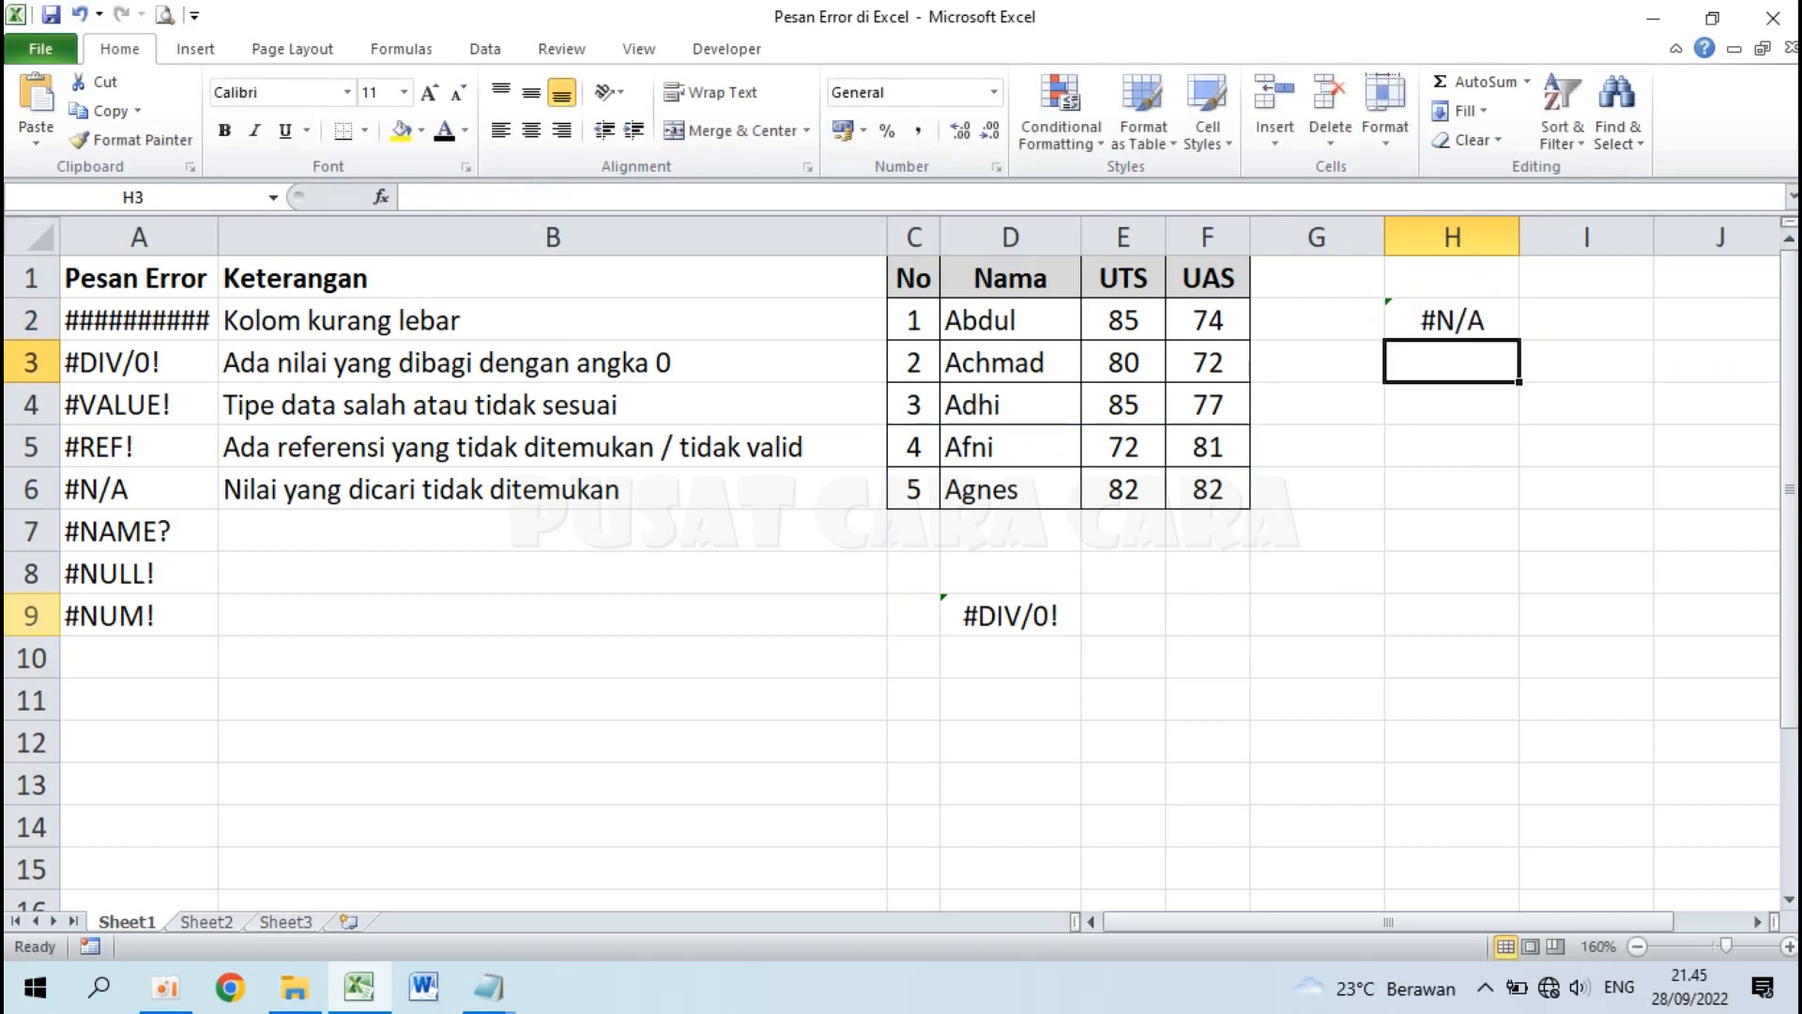
- Apply the dark font colour to the hidden description in B7, beside the #NAME? entry
click(153, 532)
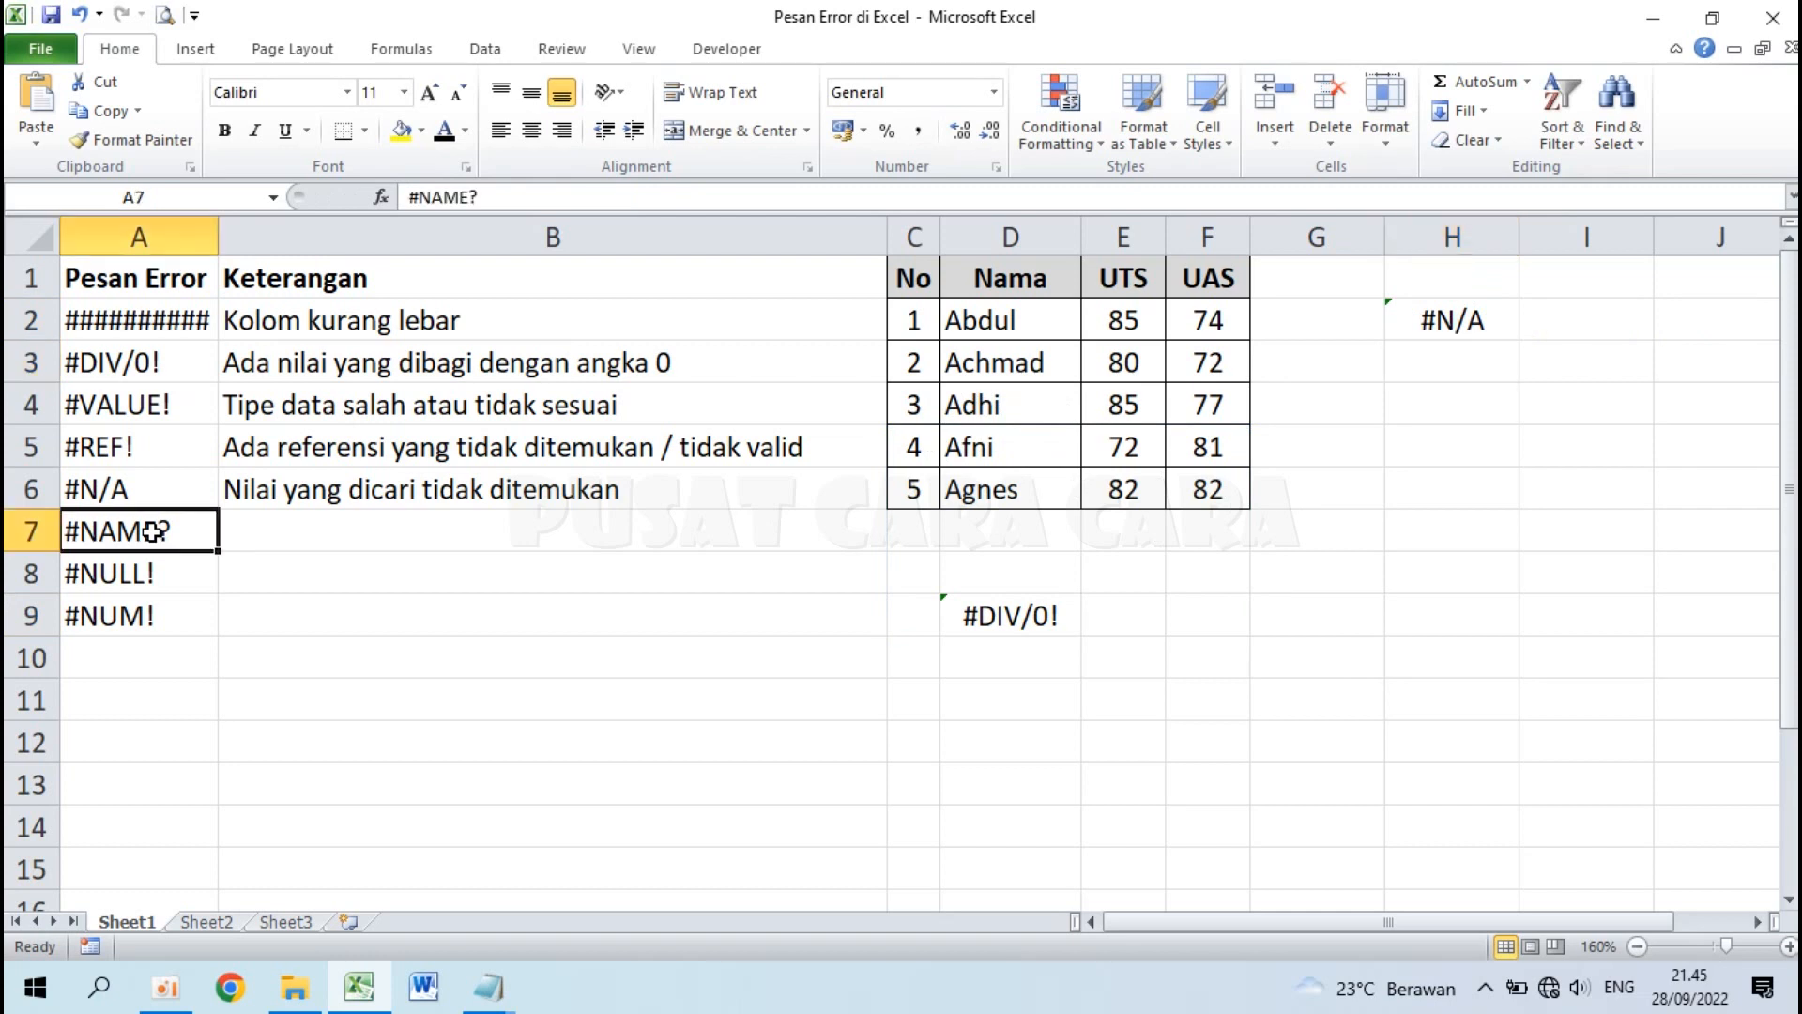
click(280, 532)
click(444, 136)
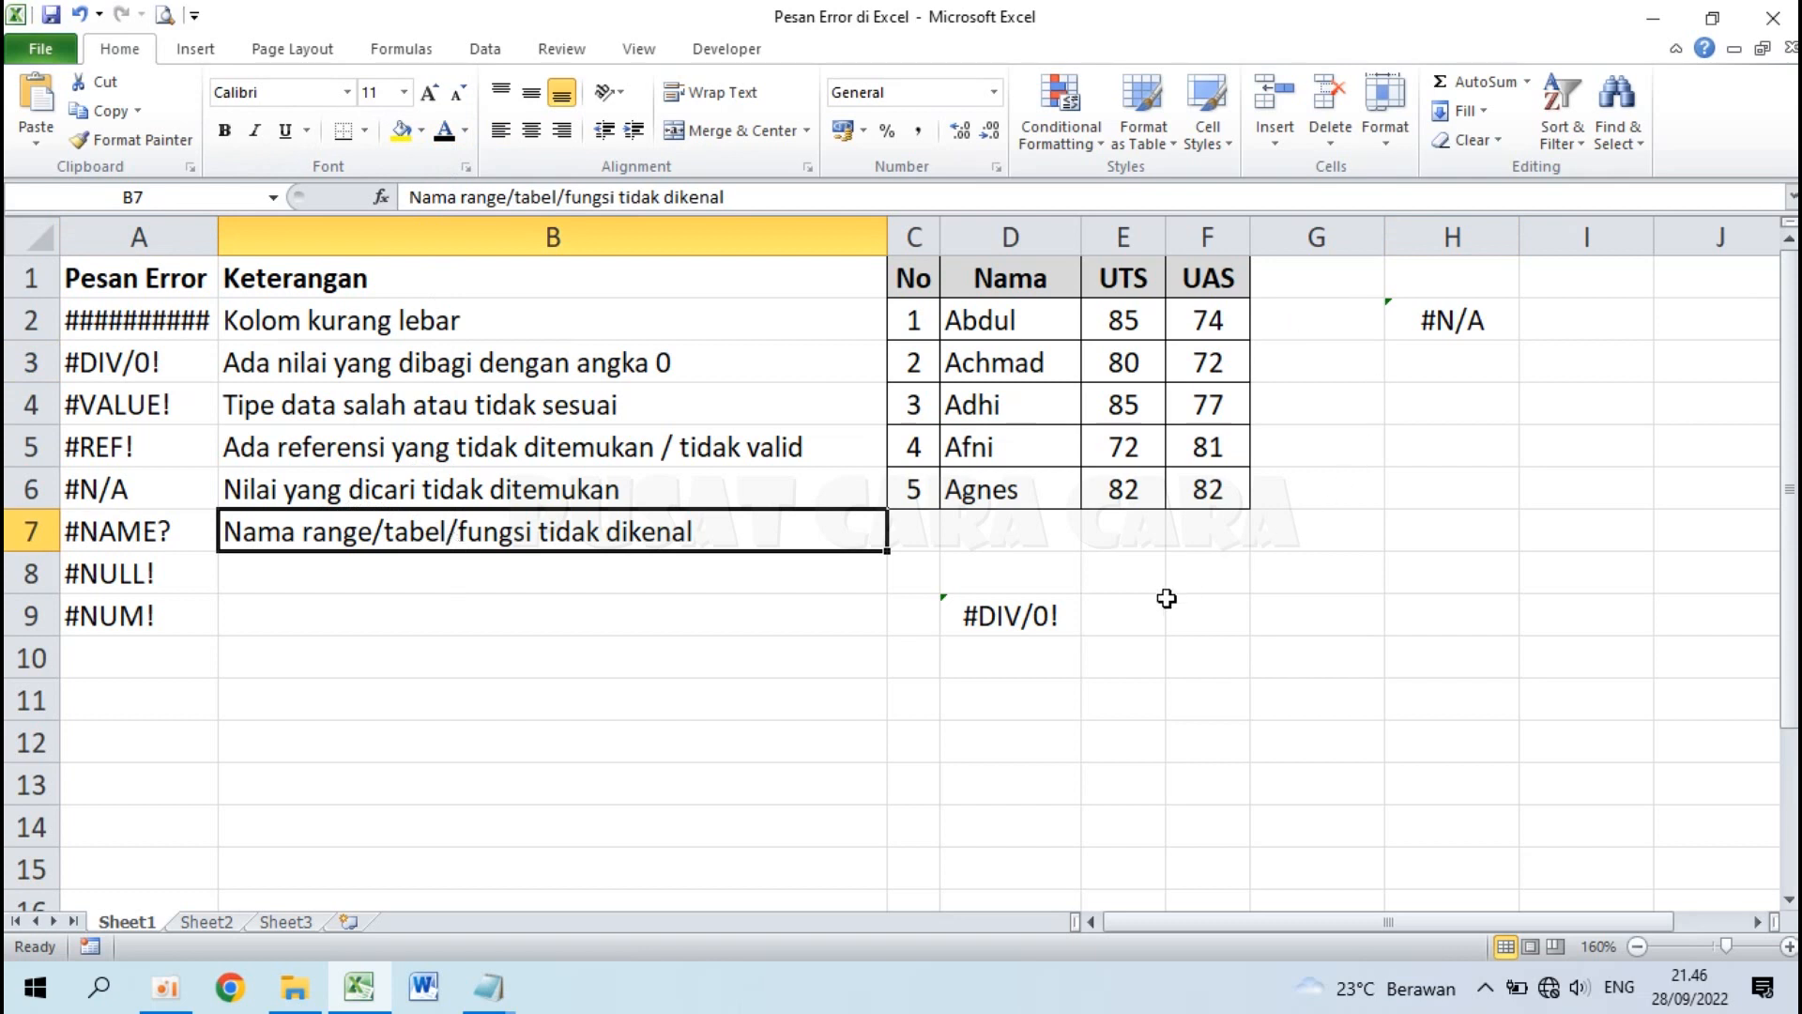
- Clear the division-by-zero example formula from cell D9
click(1018, 616)
key(Delete)
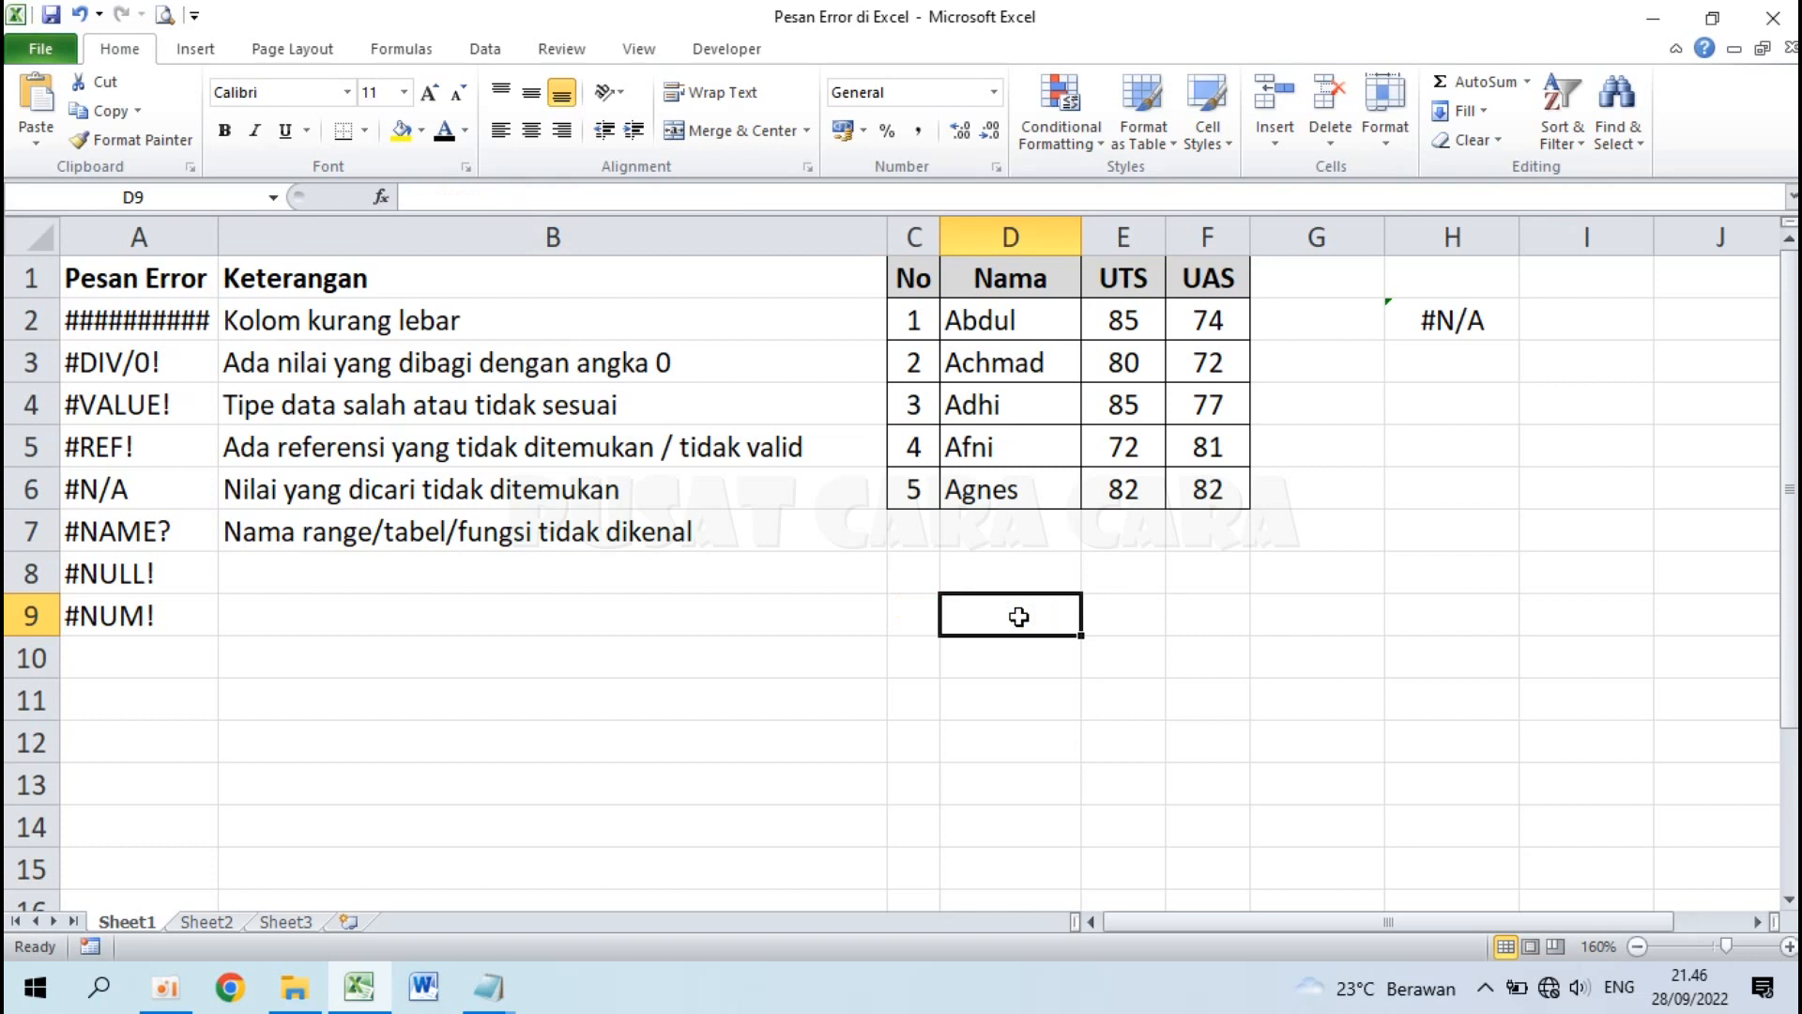
- Enter the misspelled average formula =AVARAGE(E2:E6) for the UTS scores in cell D9
text(=a)
key(BackSpace)
text(AVERAG)
key(BackSpace)
key(BackSpace)
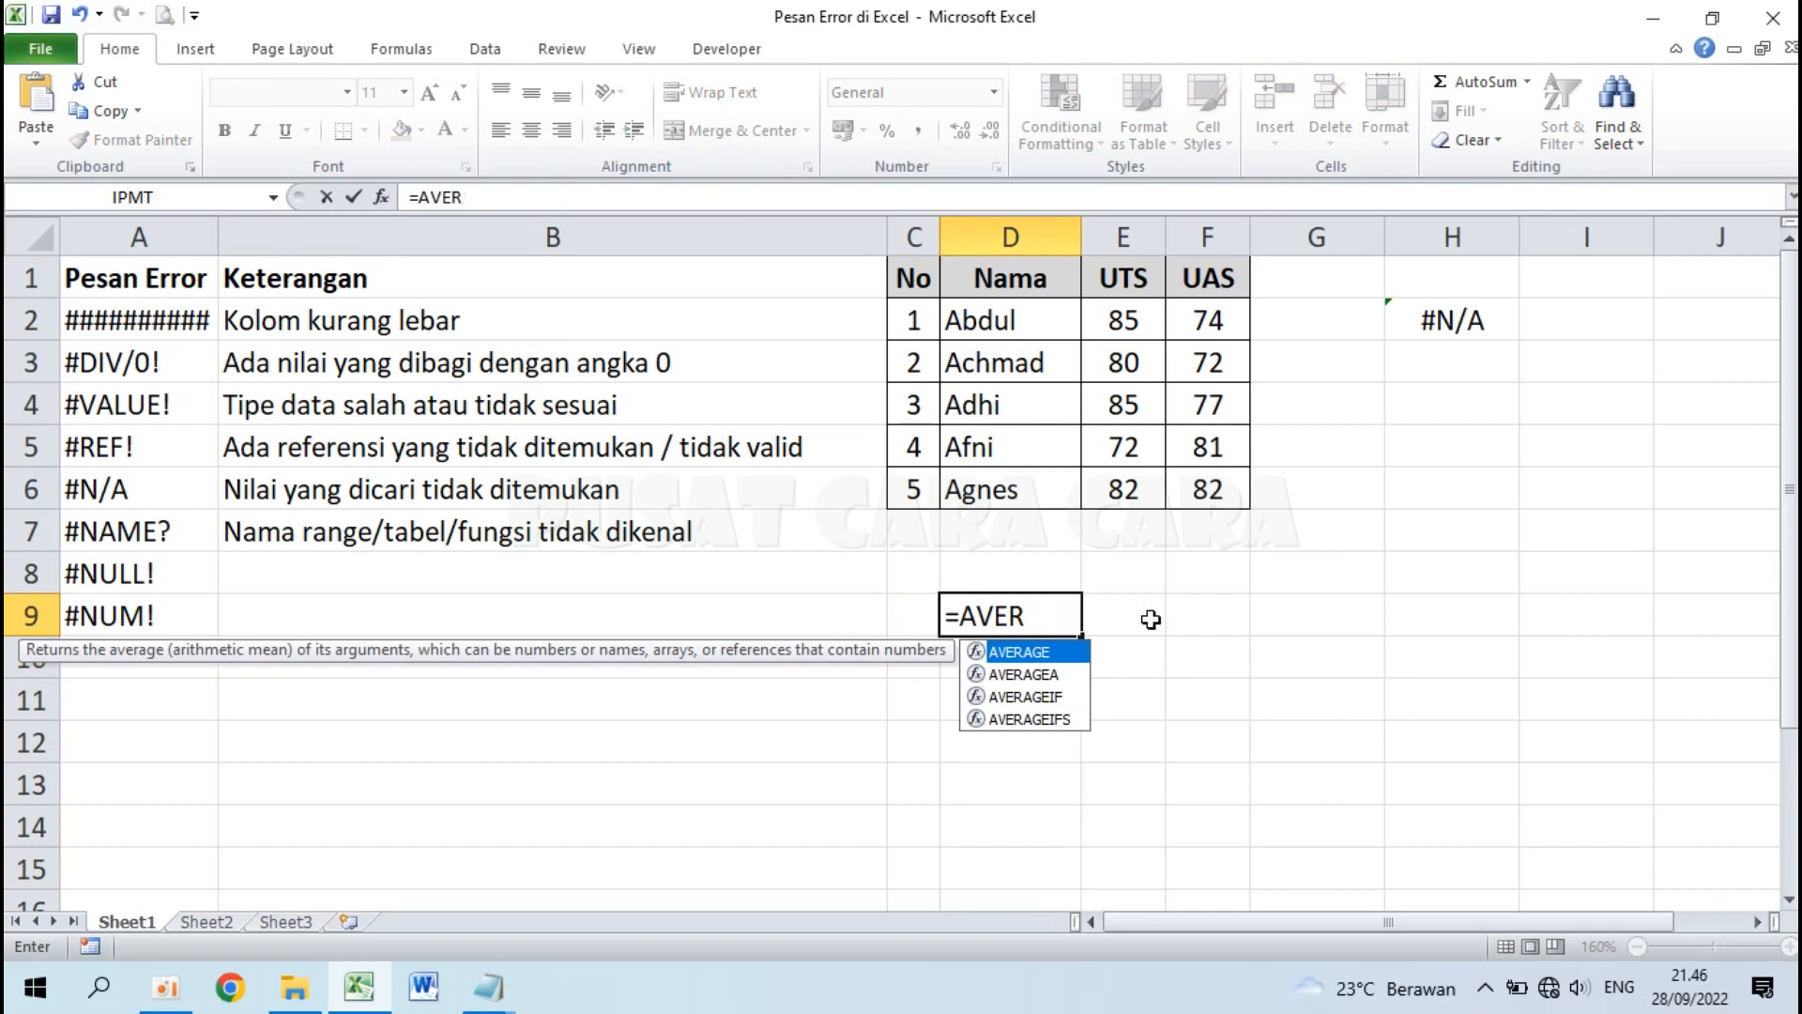
key(BackSpace)
key(BackSpace)
text(ARA)
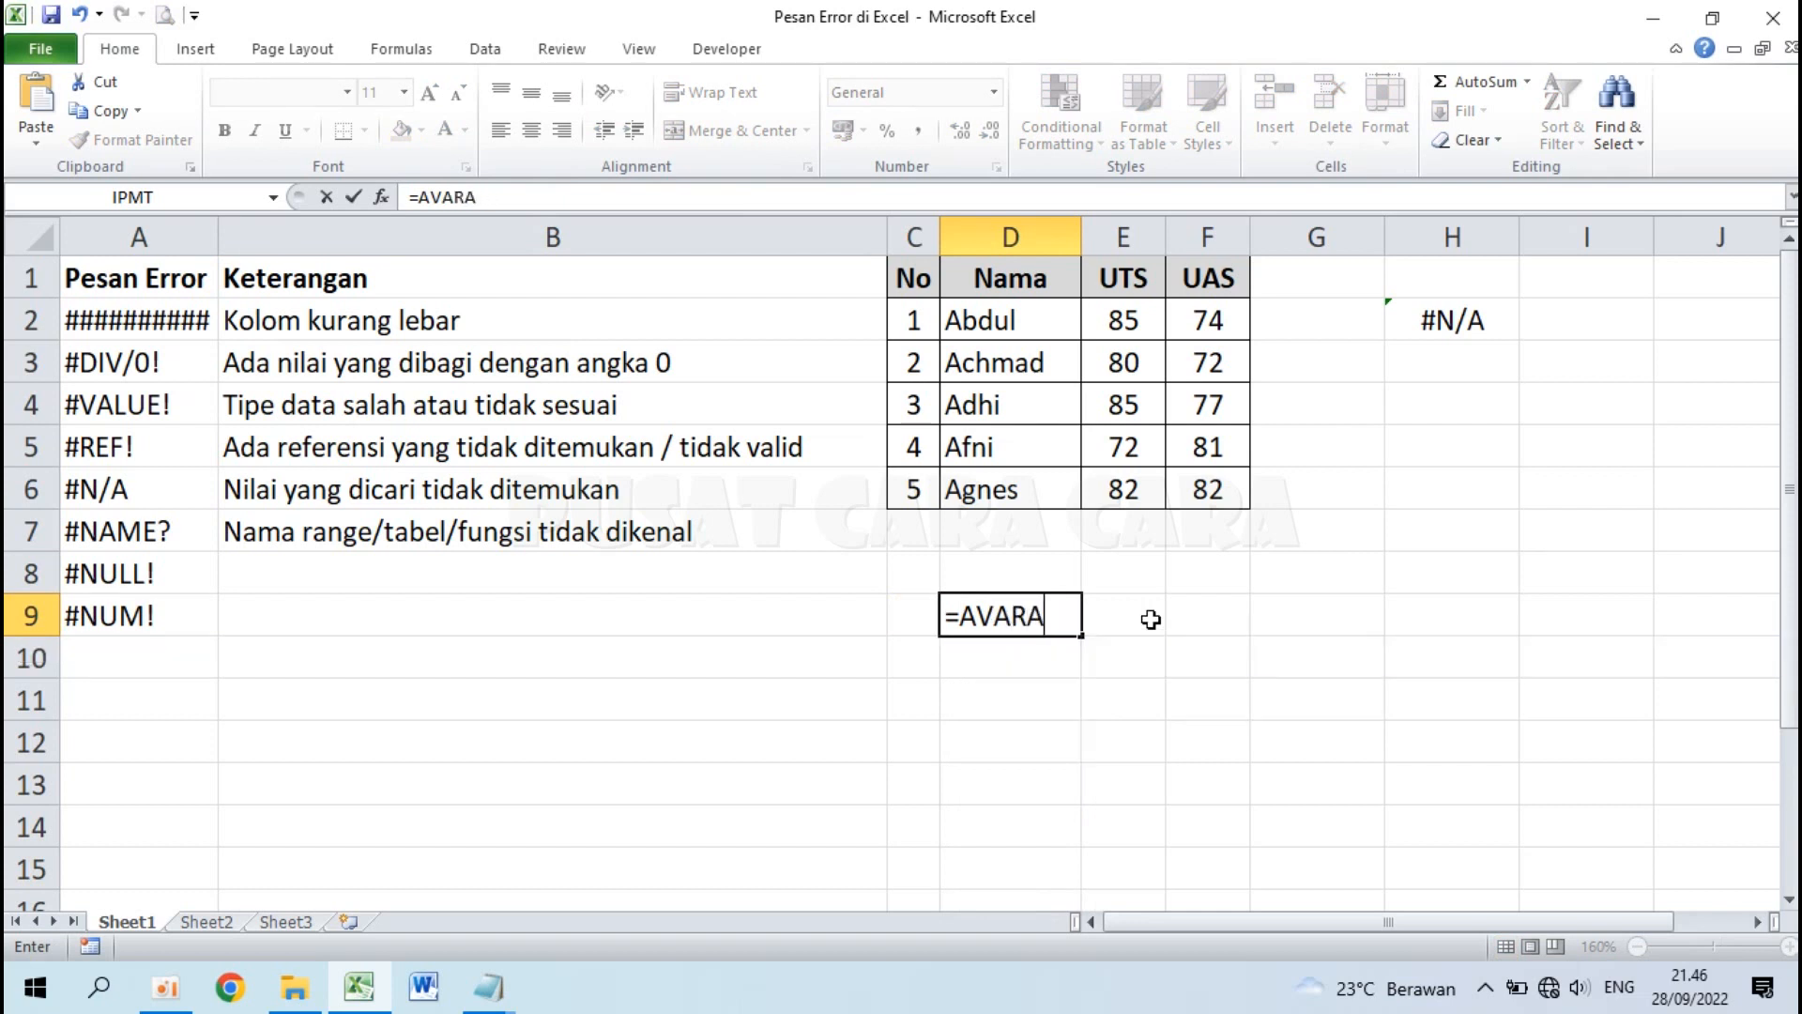
text(GE()
drag(1129, 319, 1143, 506)
text())
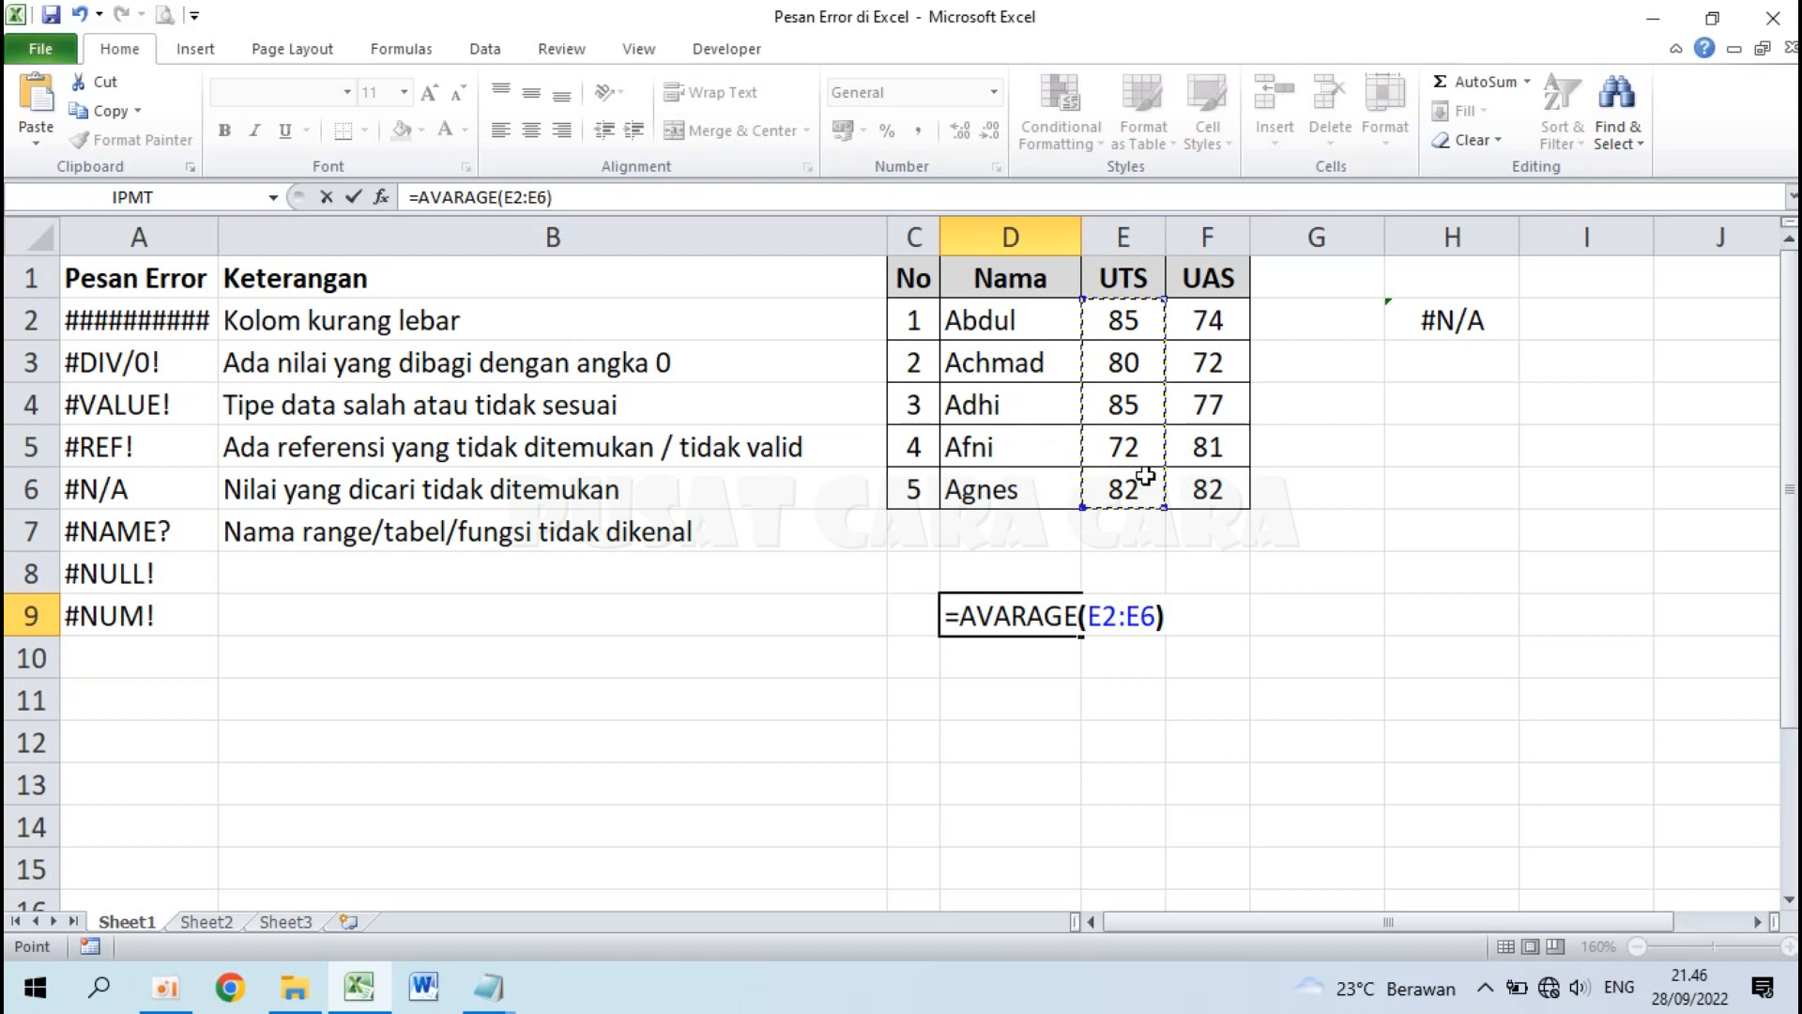
key(Return)
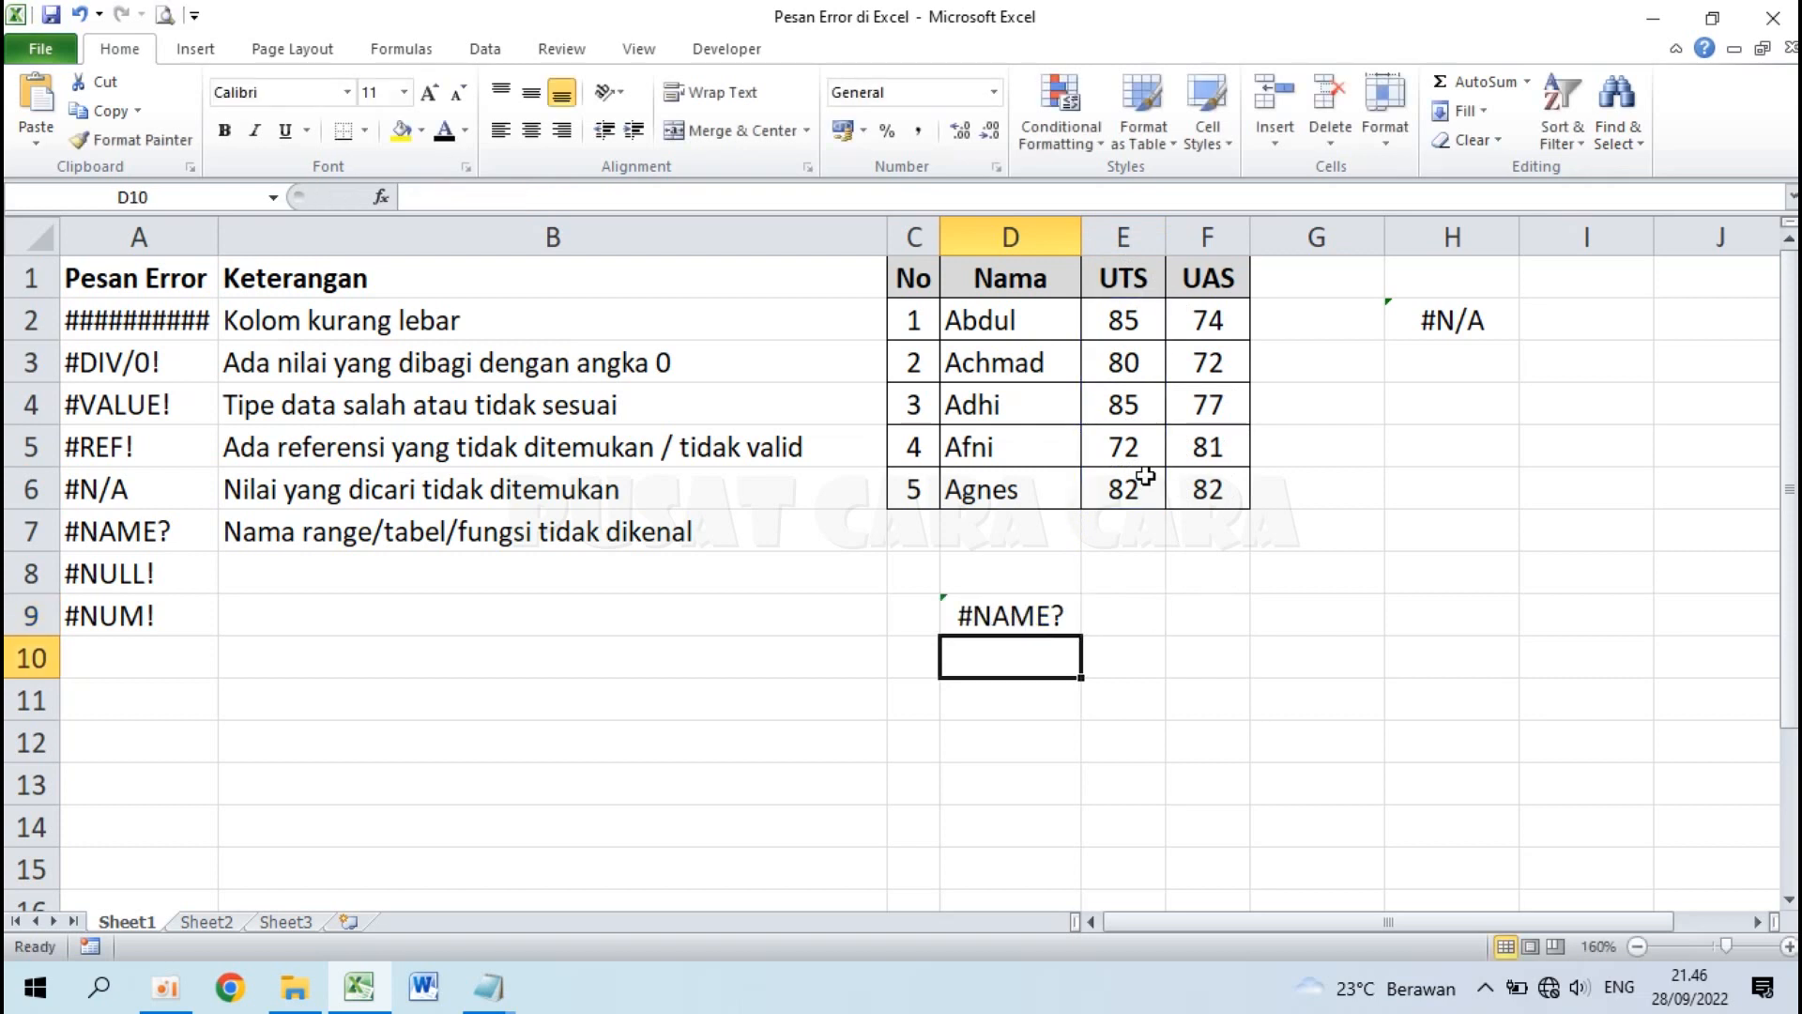
- Correct the misspelled function name in D9 so the formula reads =AVERAGE(E2:E6)
click(1020, 612)
double_click(1013, 615)
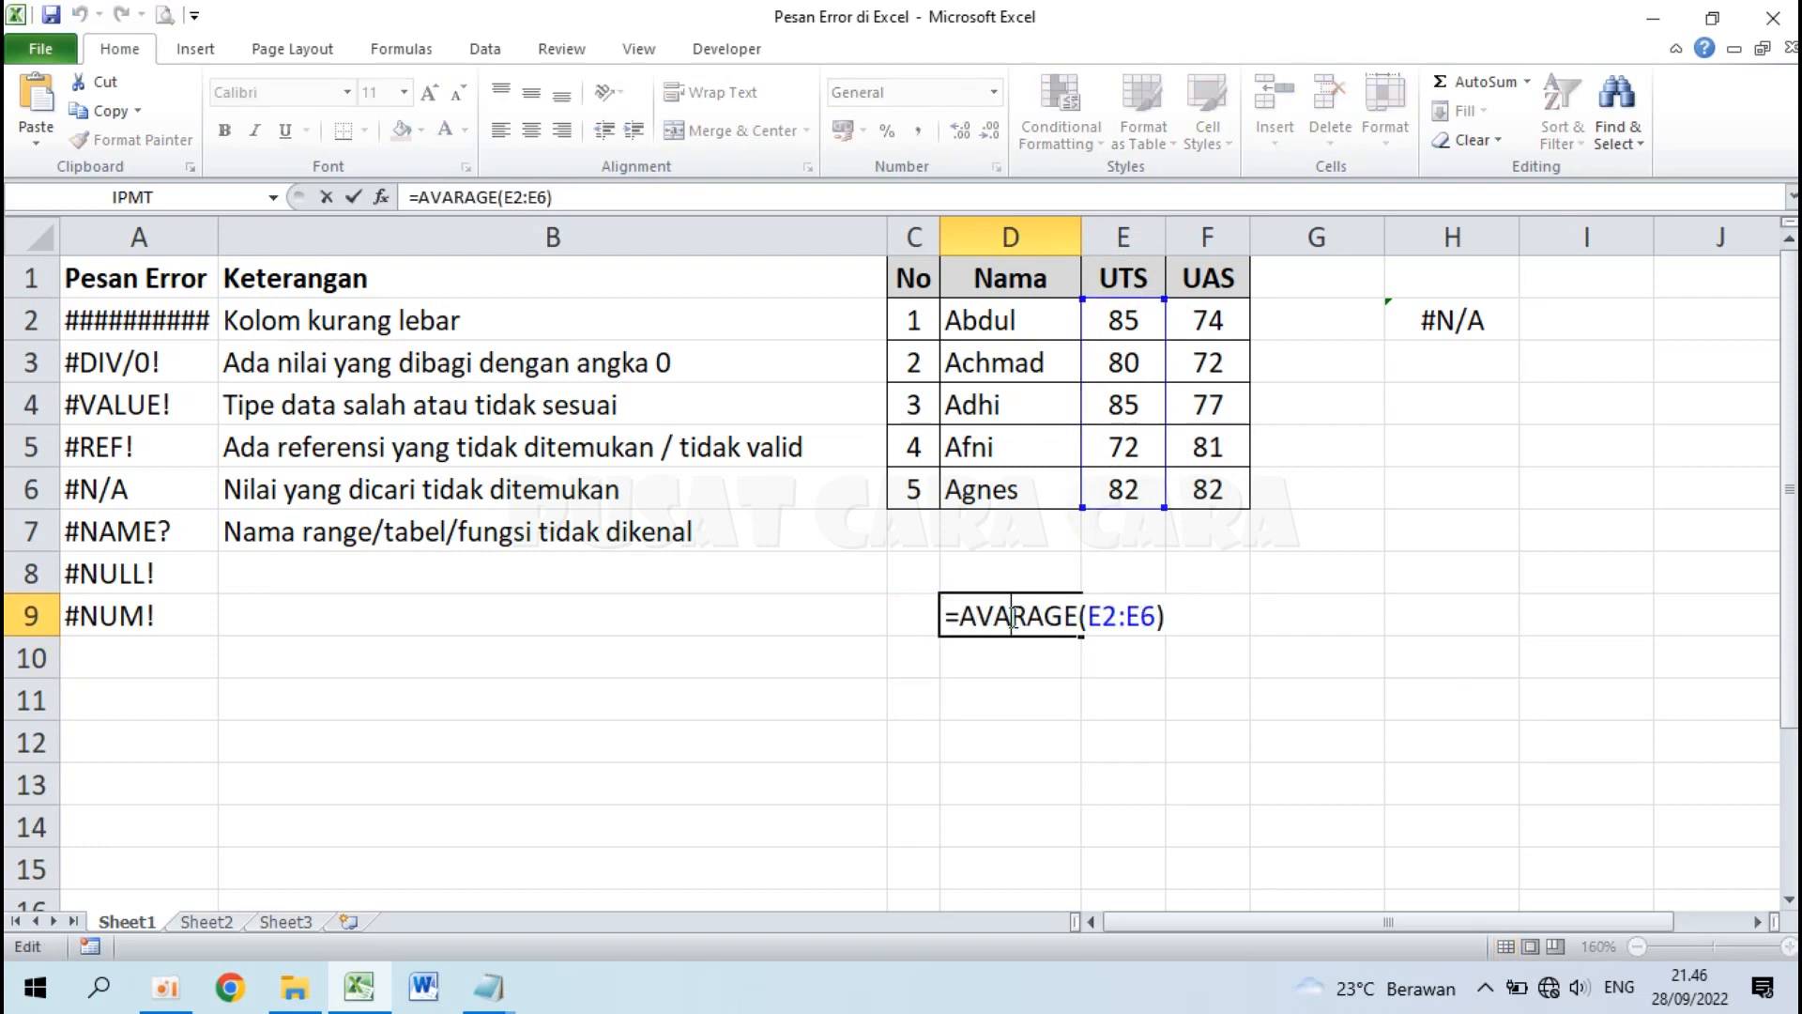
drag(961, 618, 1085, 617)
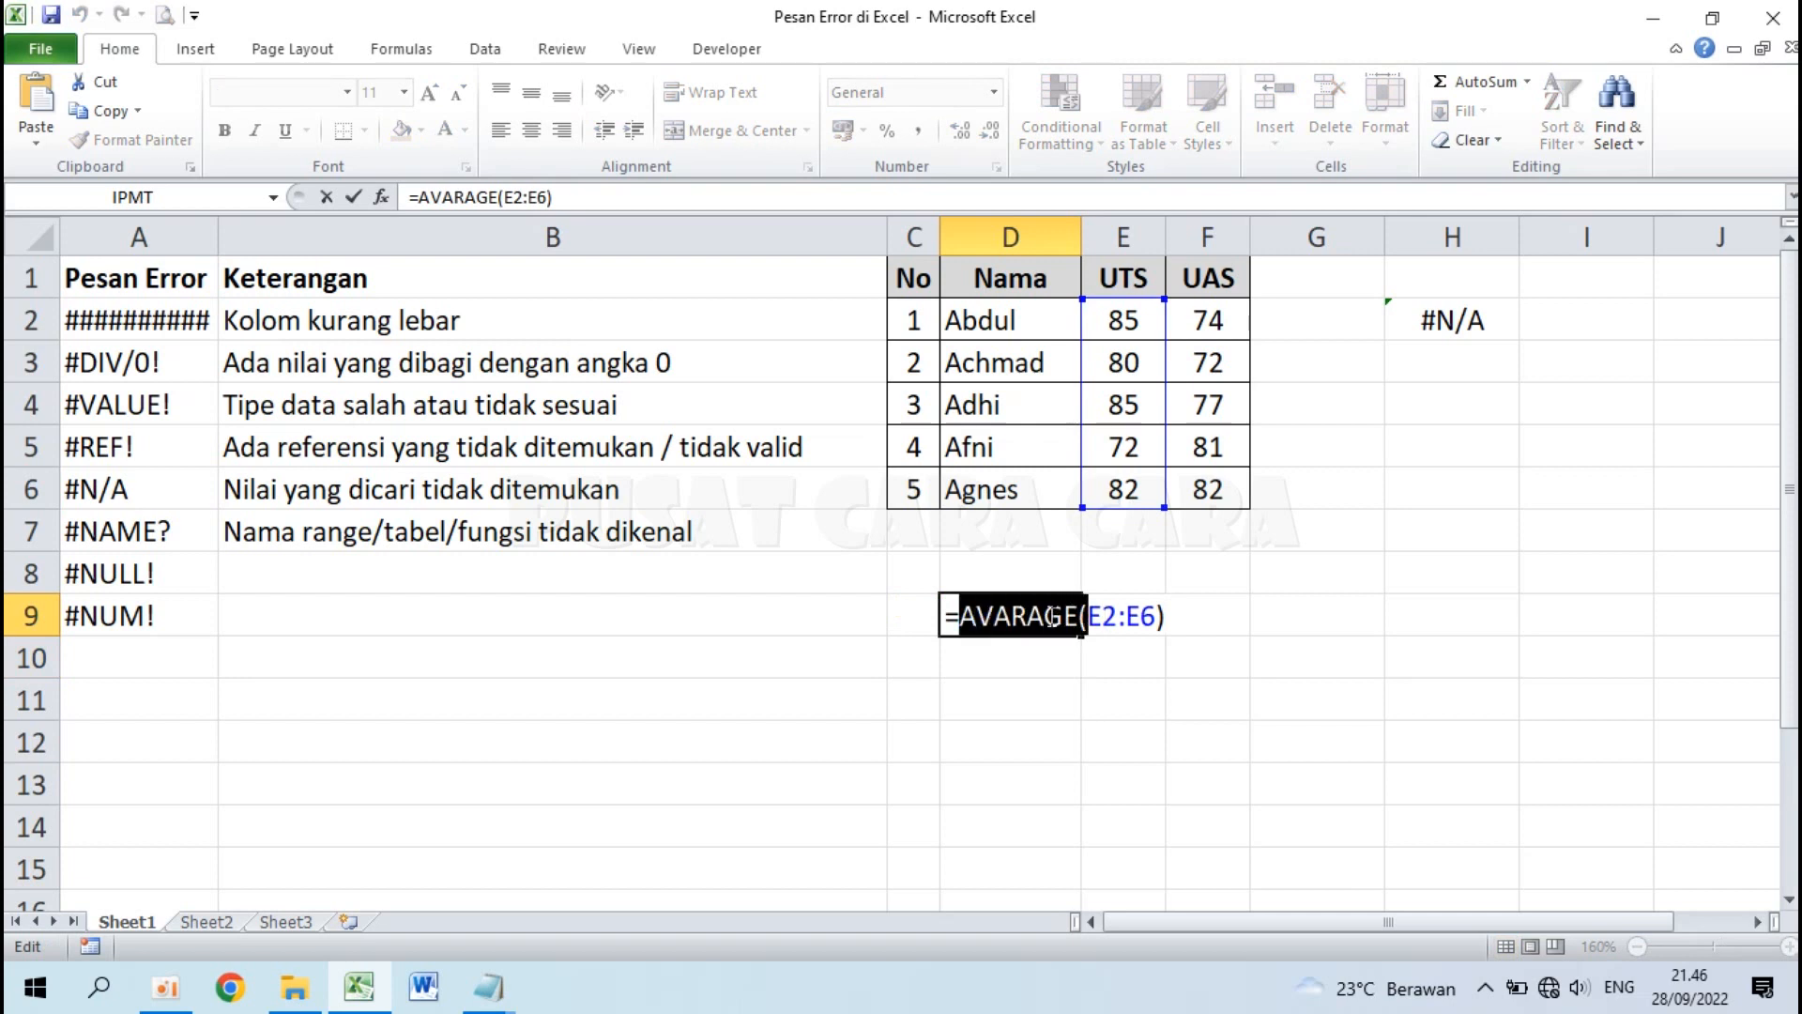
click(1011, 616)
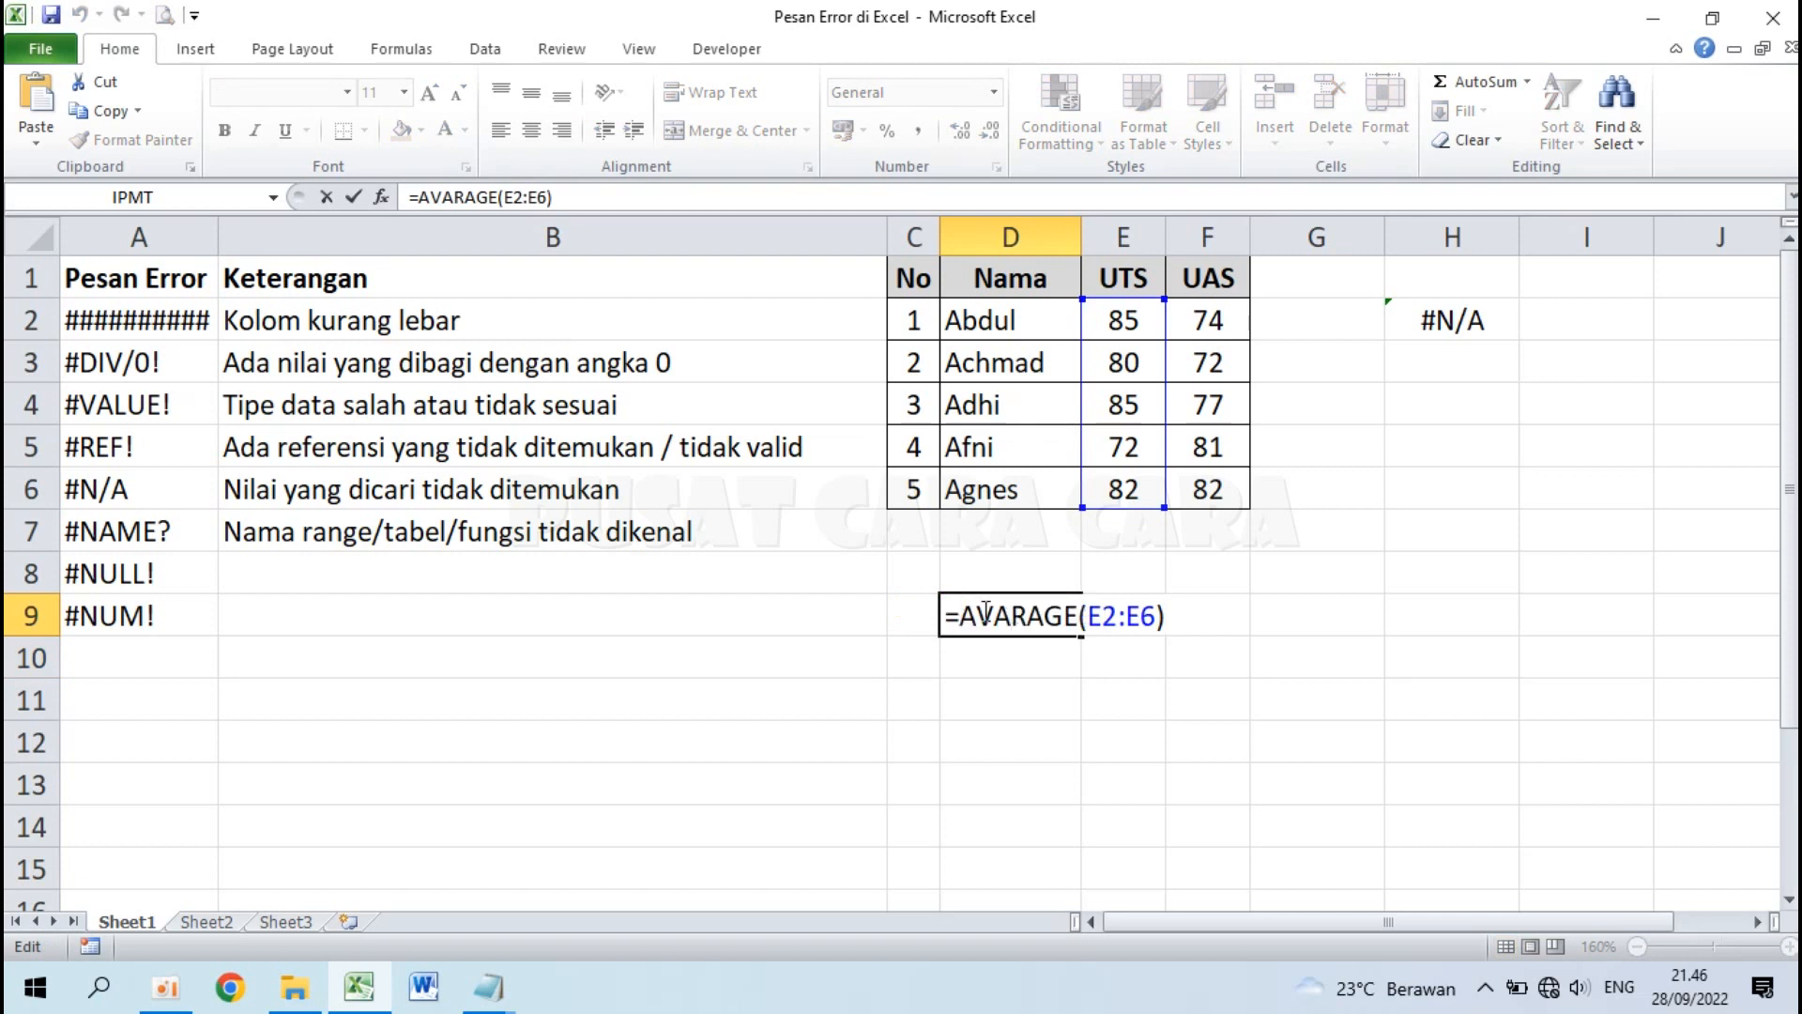
key(BackSpace)
text(E)
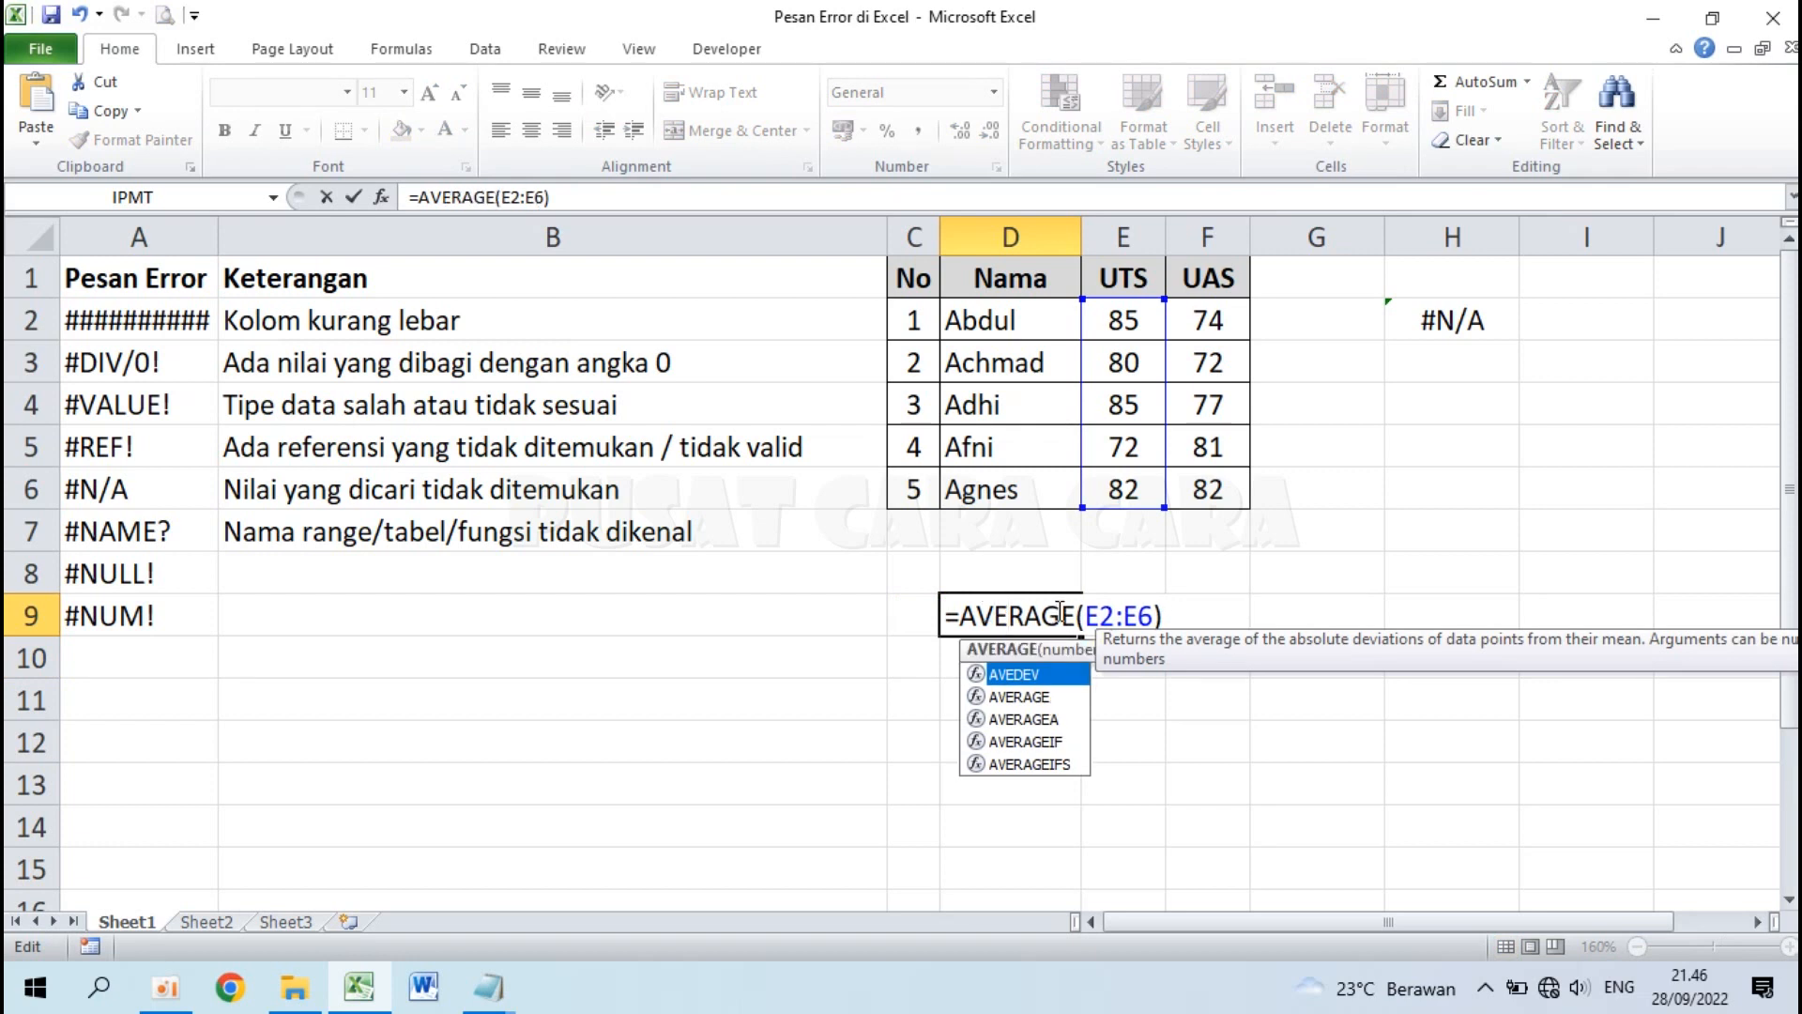
key(Return)
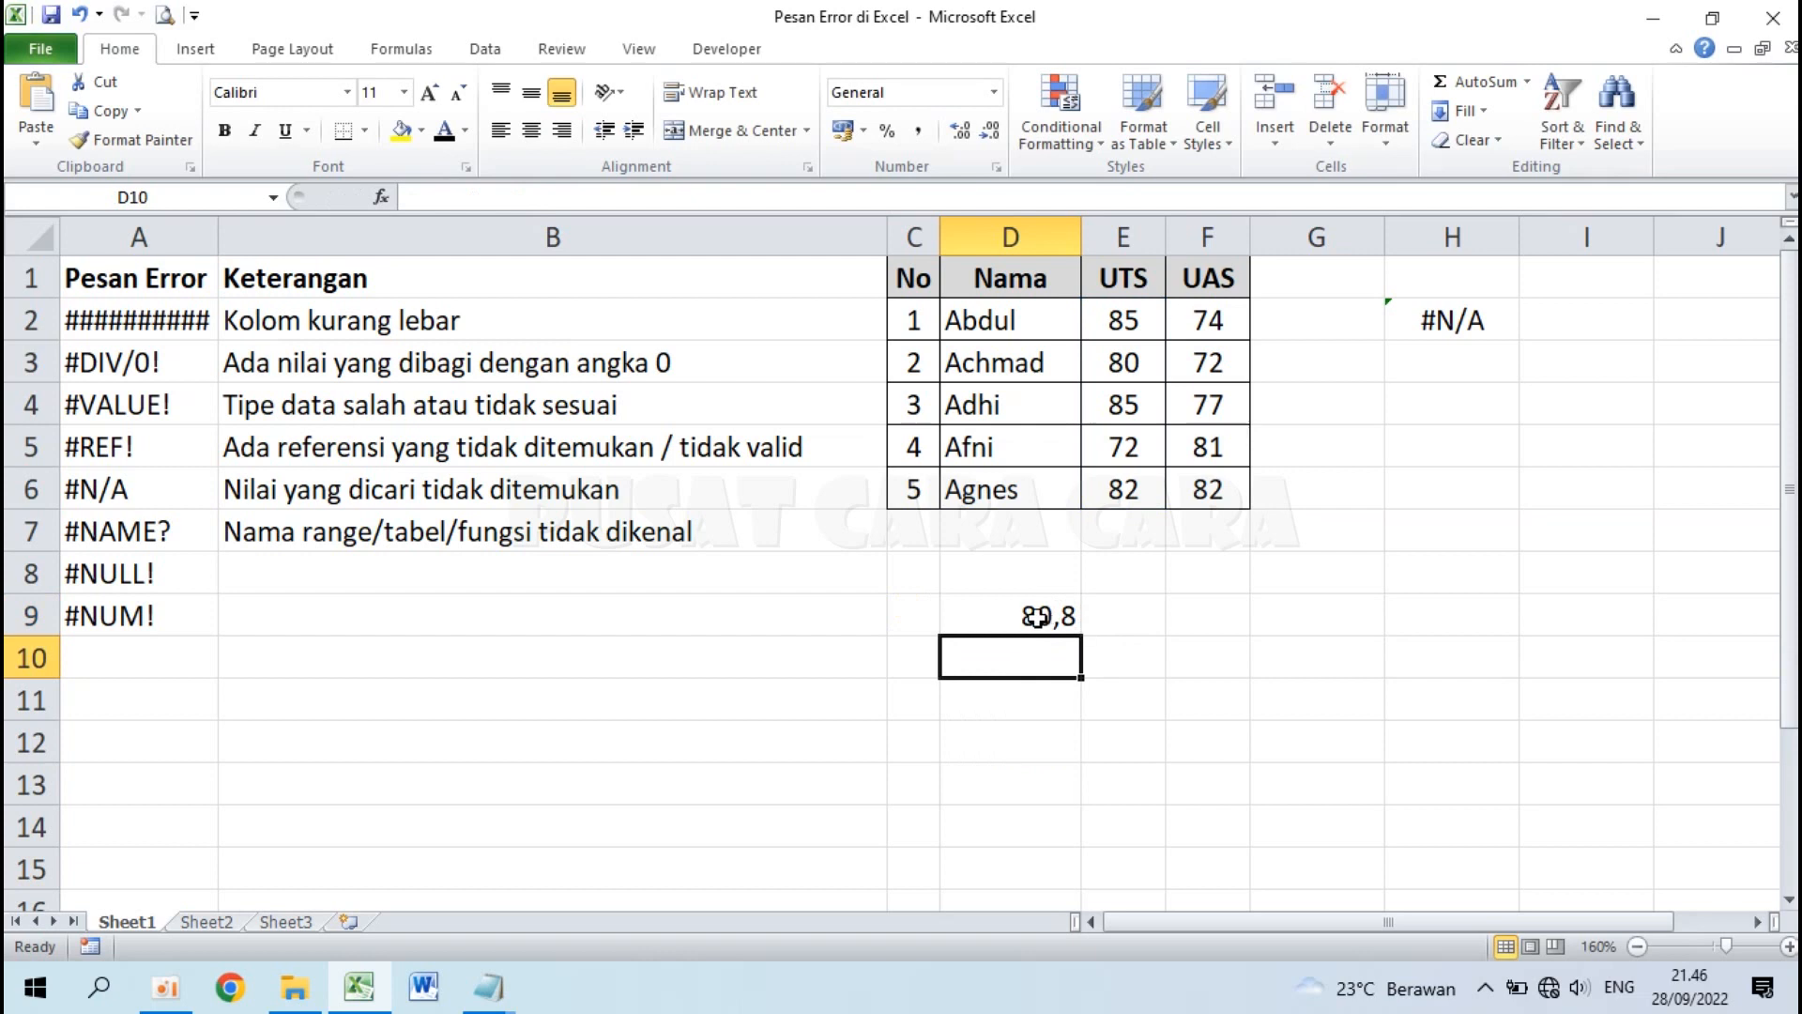
click(1041, 615)
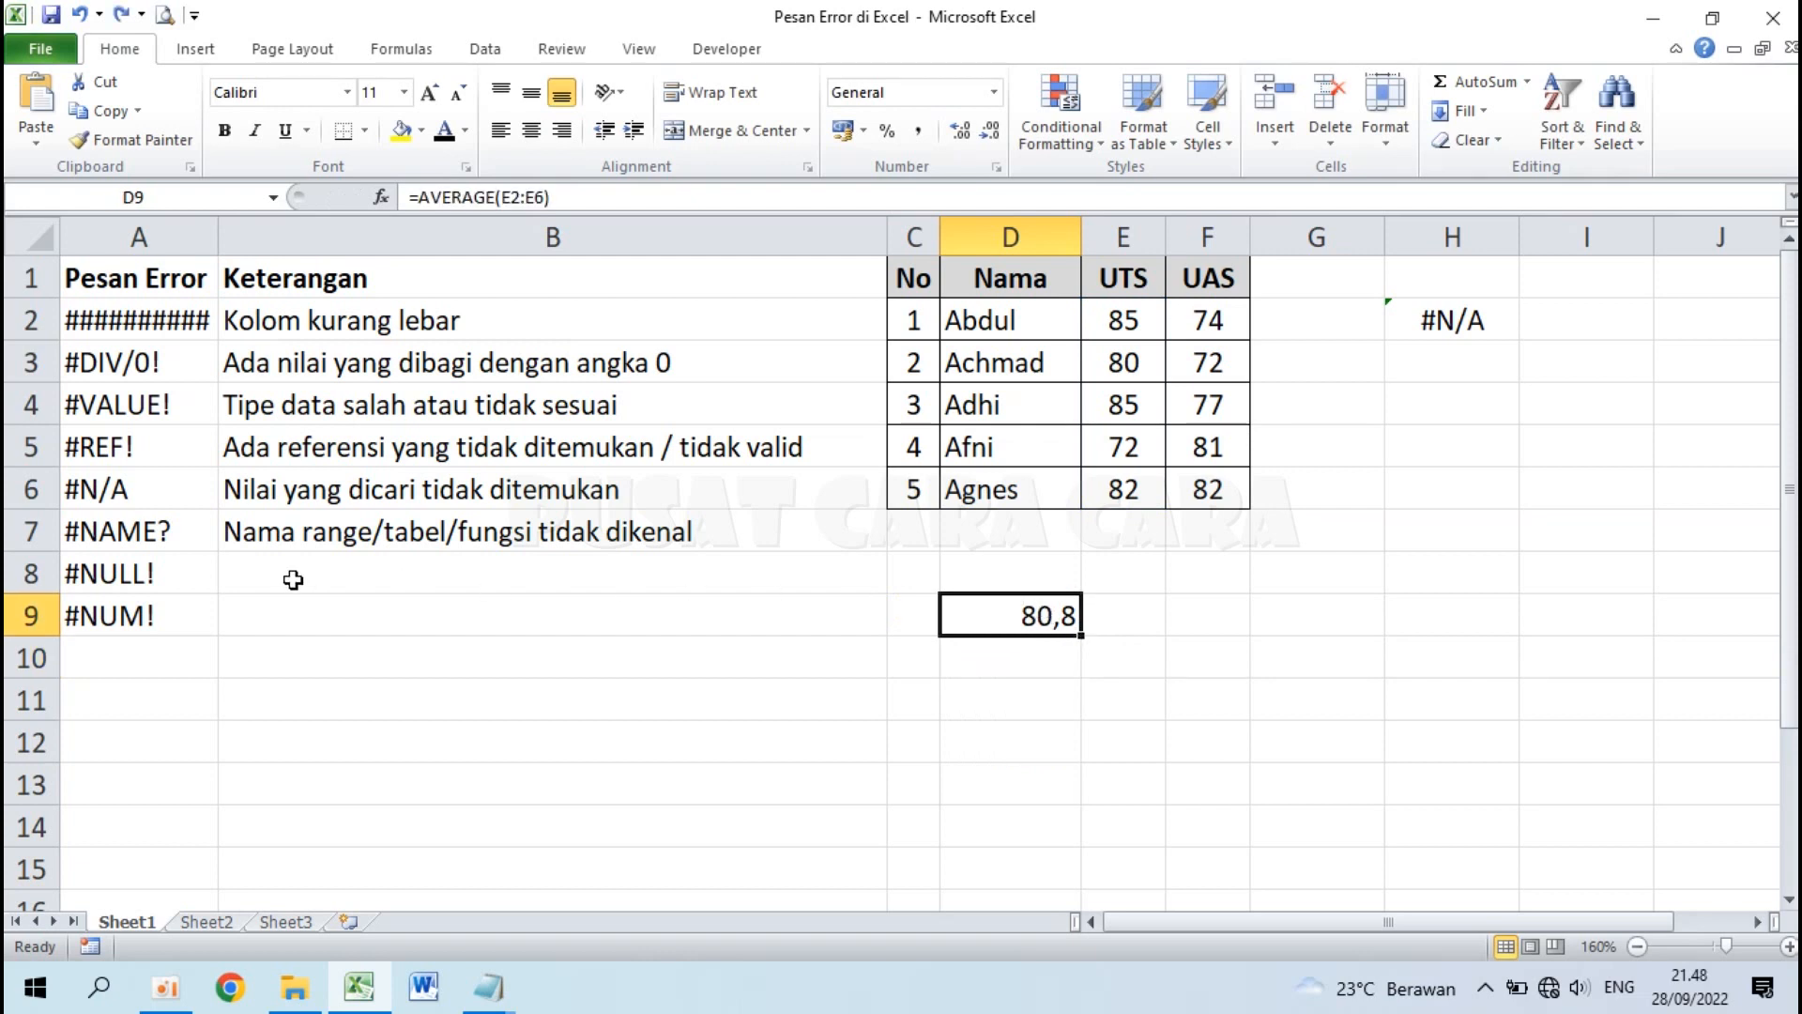
- Apply the dark font colour to the hidden description in B8, beside the #NULL! entry
click(133, 570)
click(302, 576)
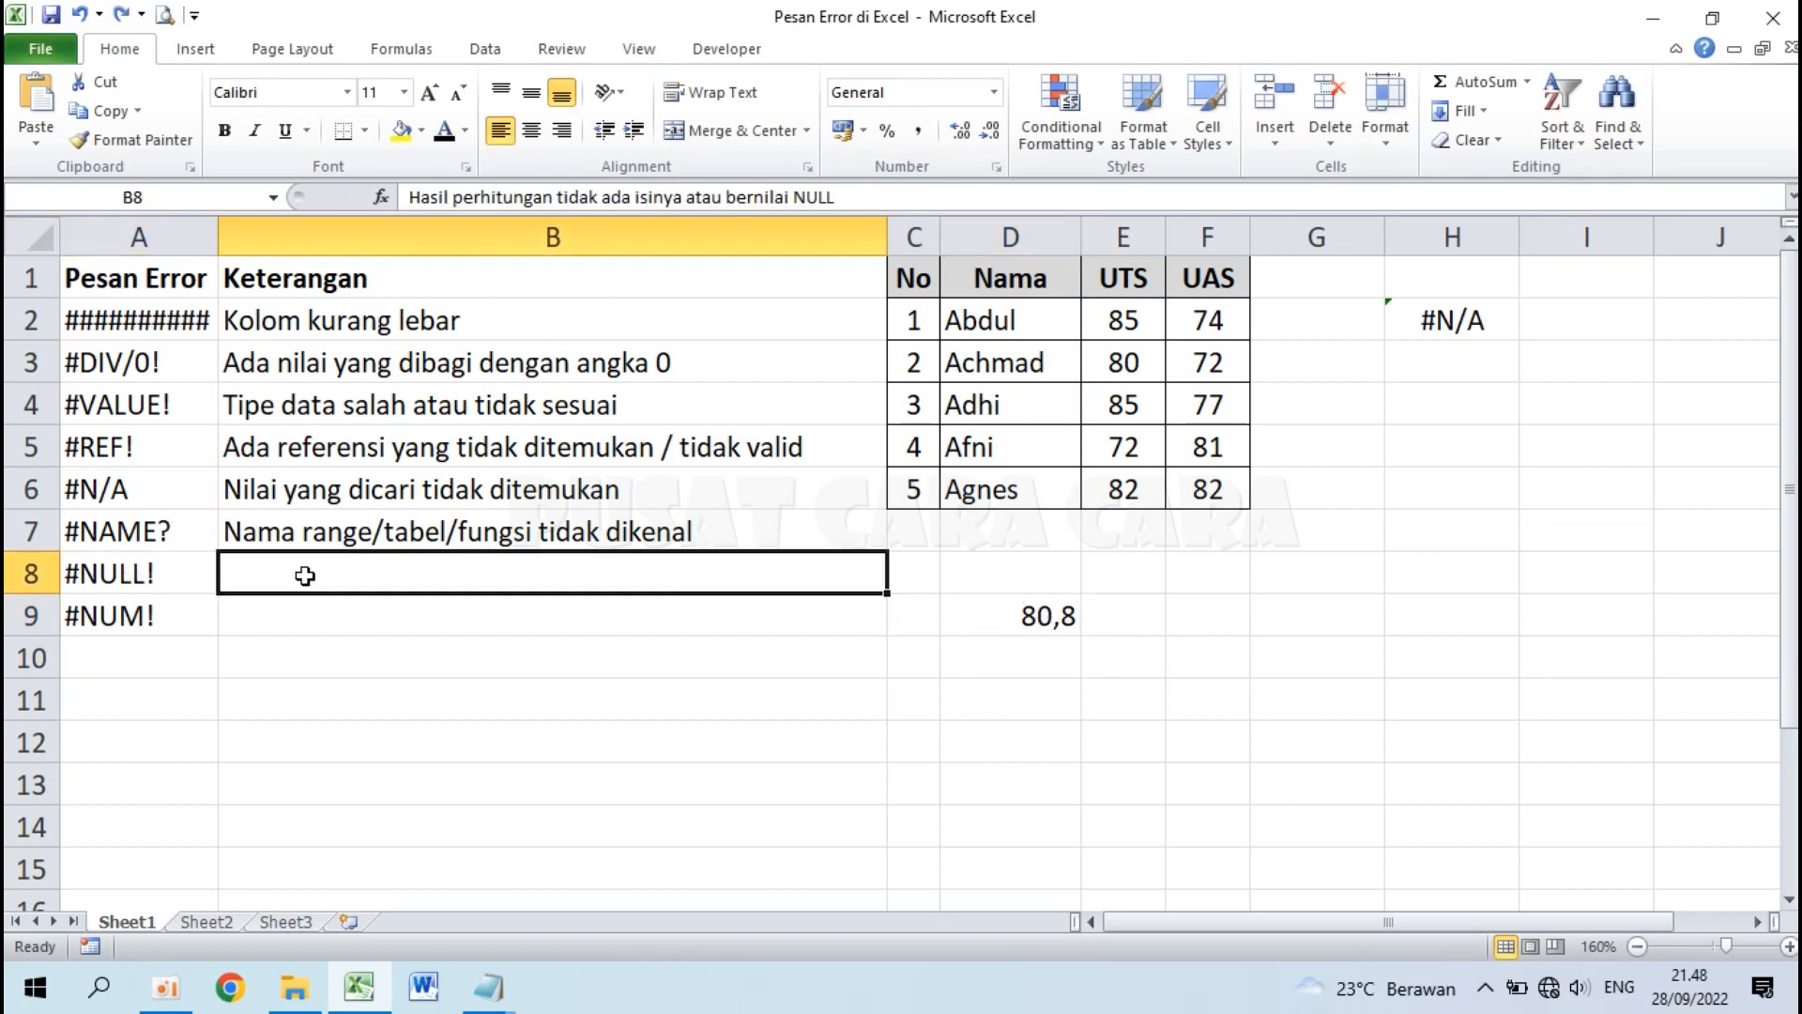
click(445, 131)
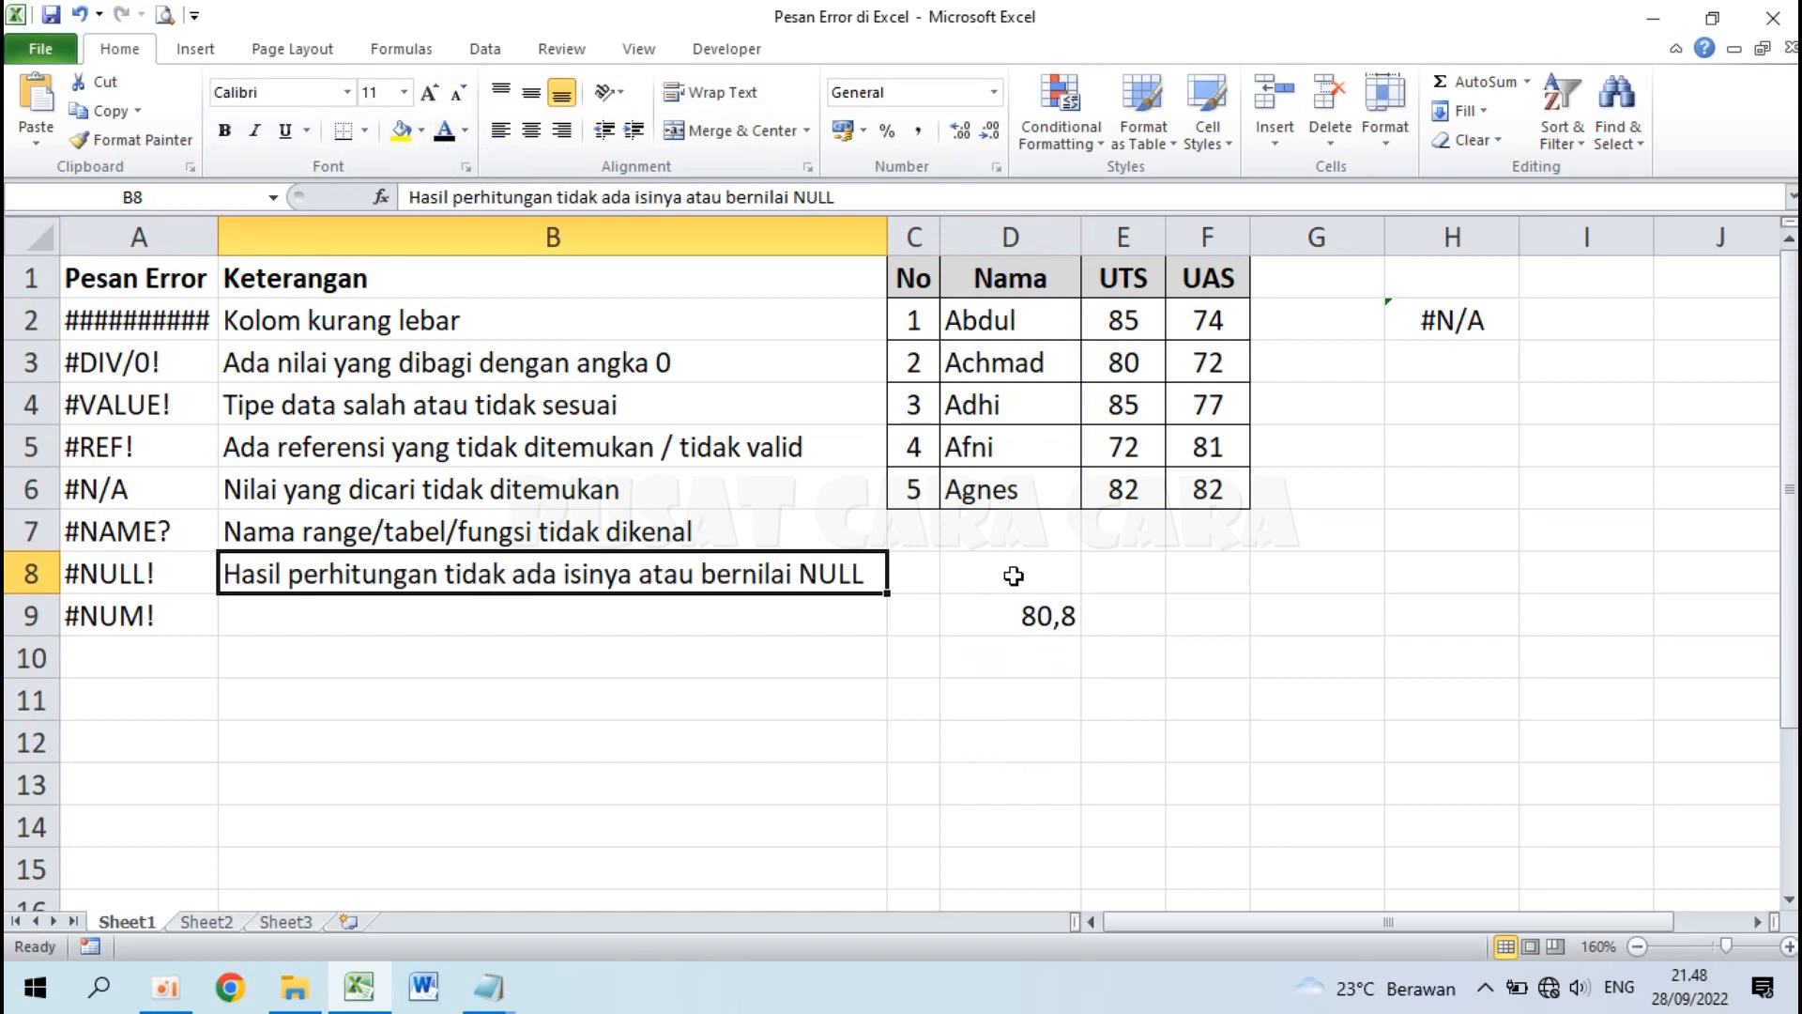
- Clear the average formula from D9 and enter =SUM(E2:E6) there to total the UTS scores
click(1020, 620)
key(Delete)
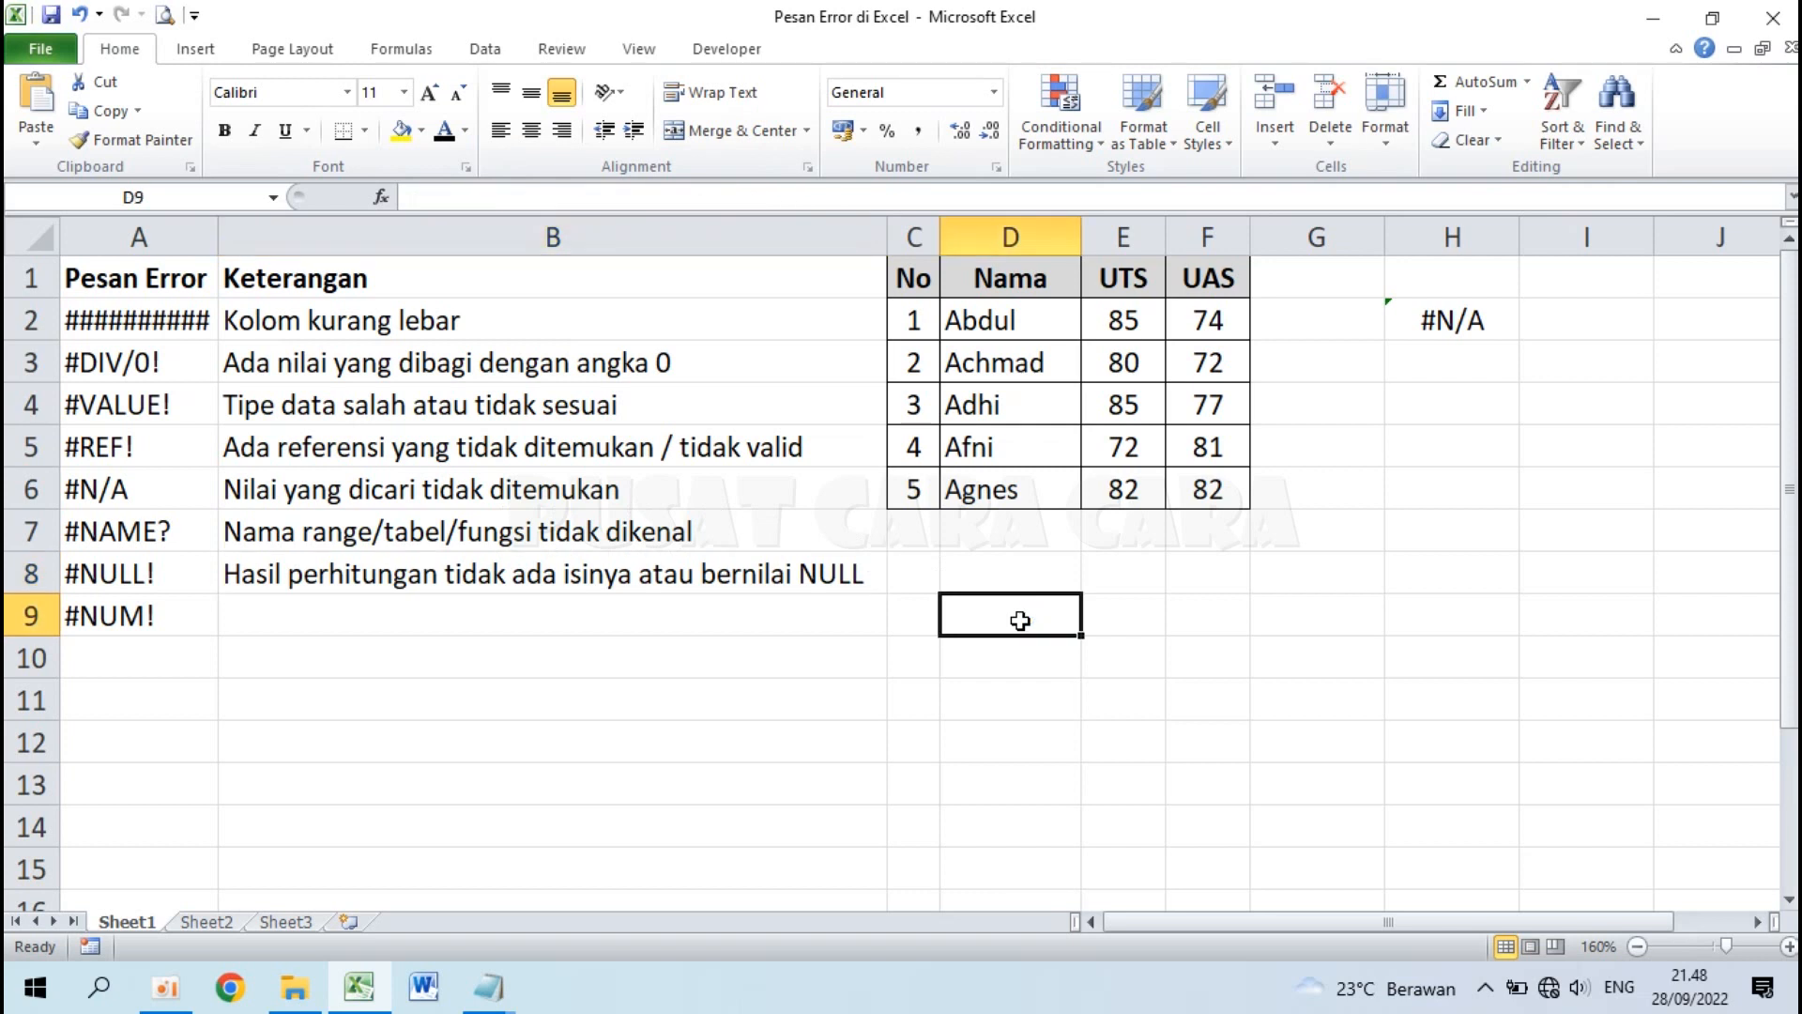
text(=)
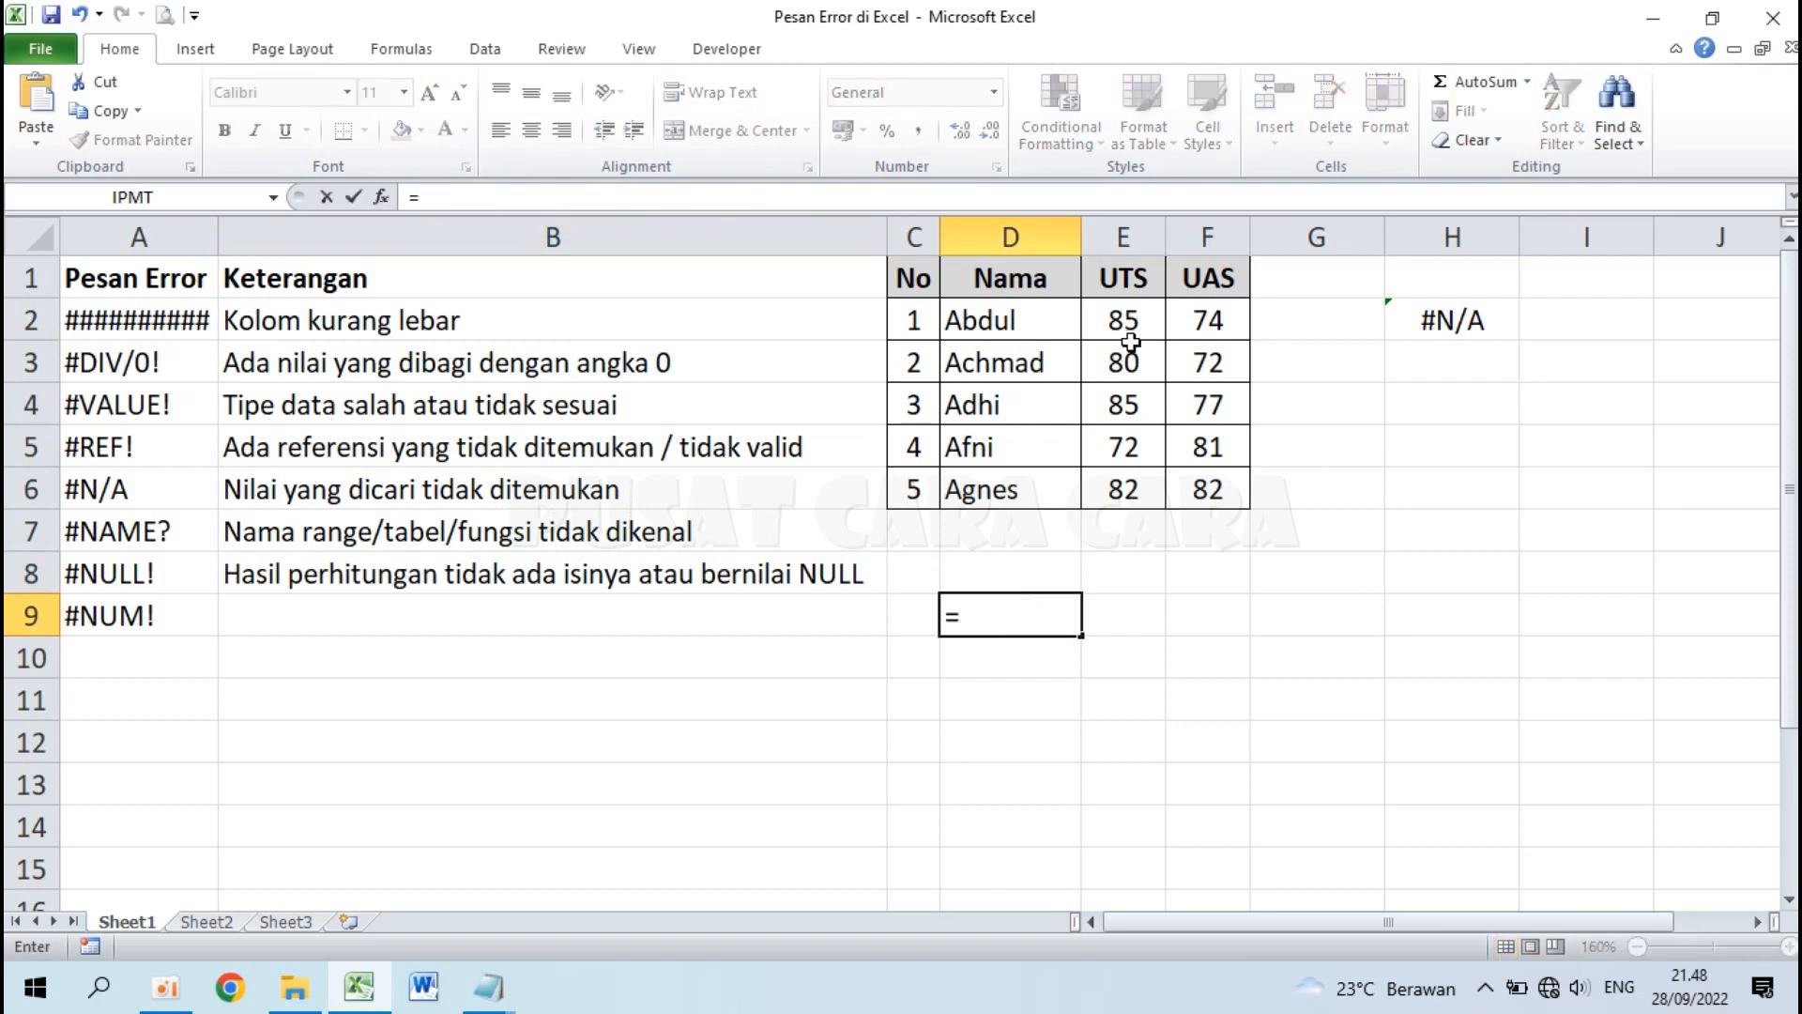
text(SUM()
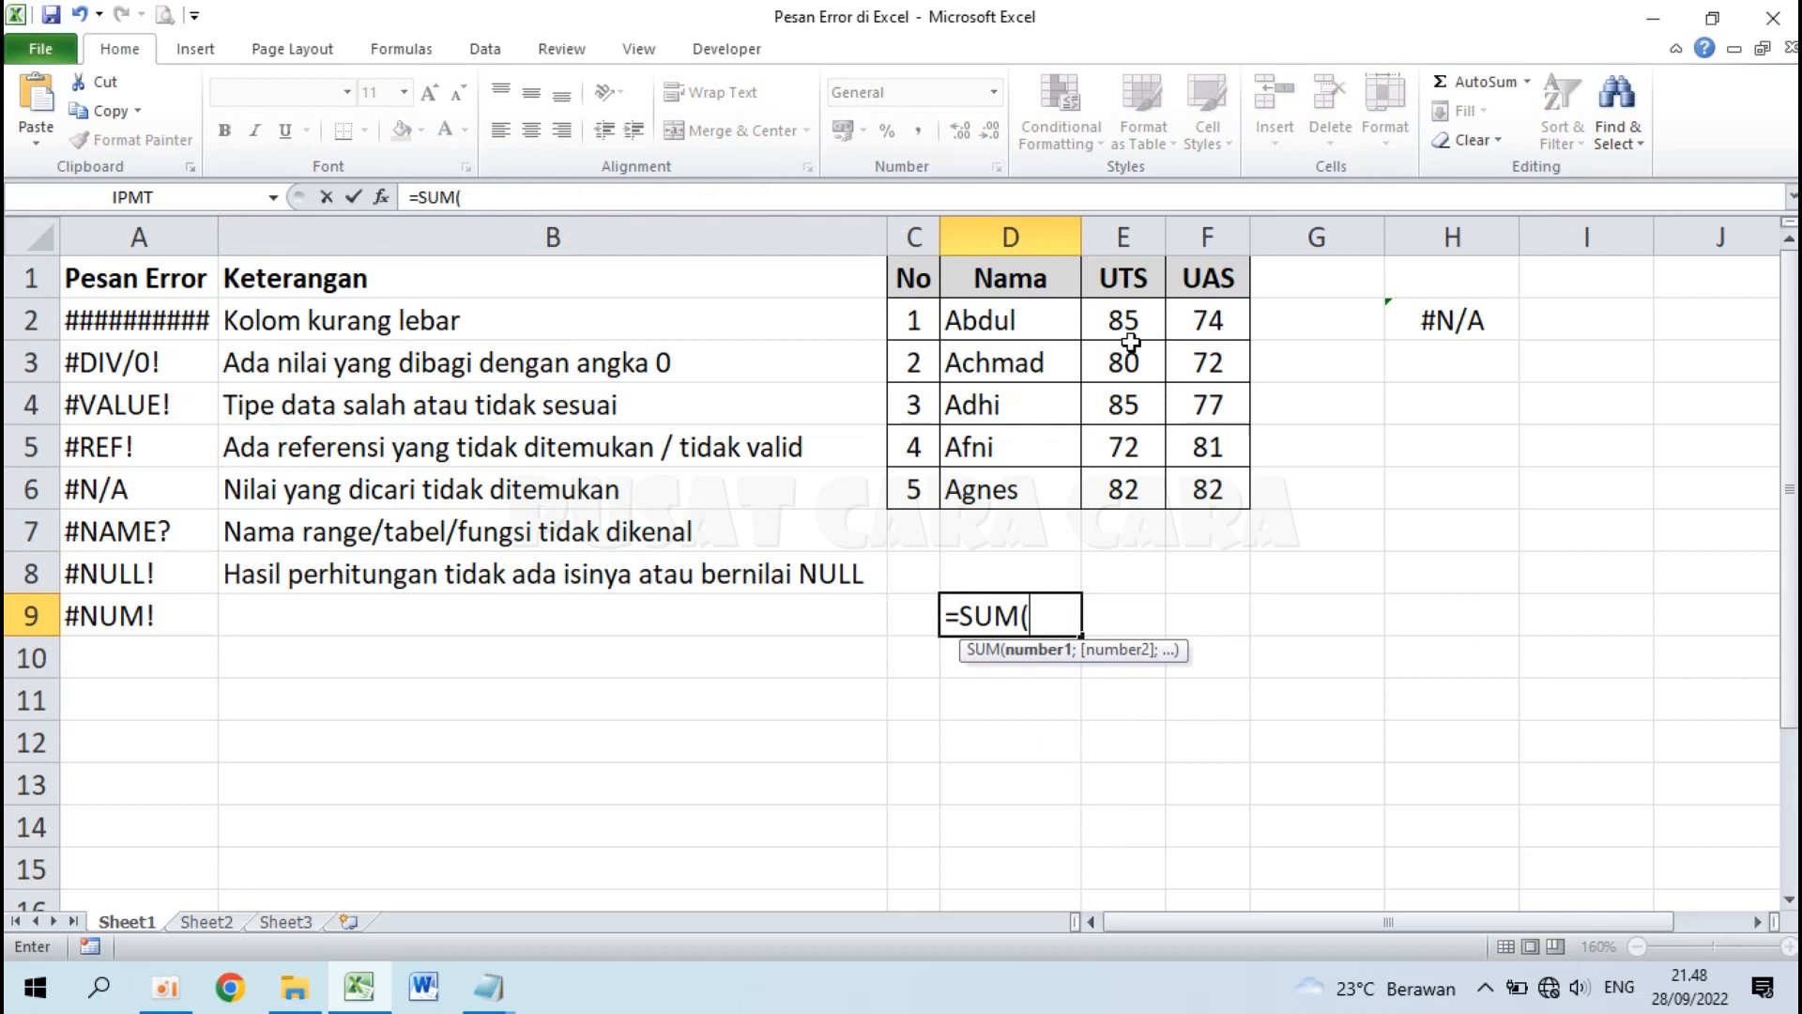
drag(1103, 338, 1120, 492)
text())
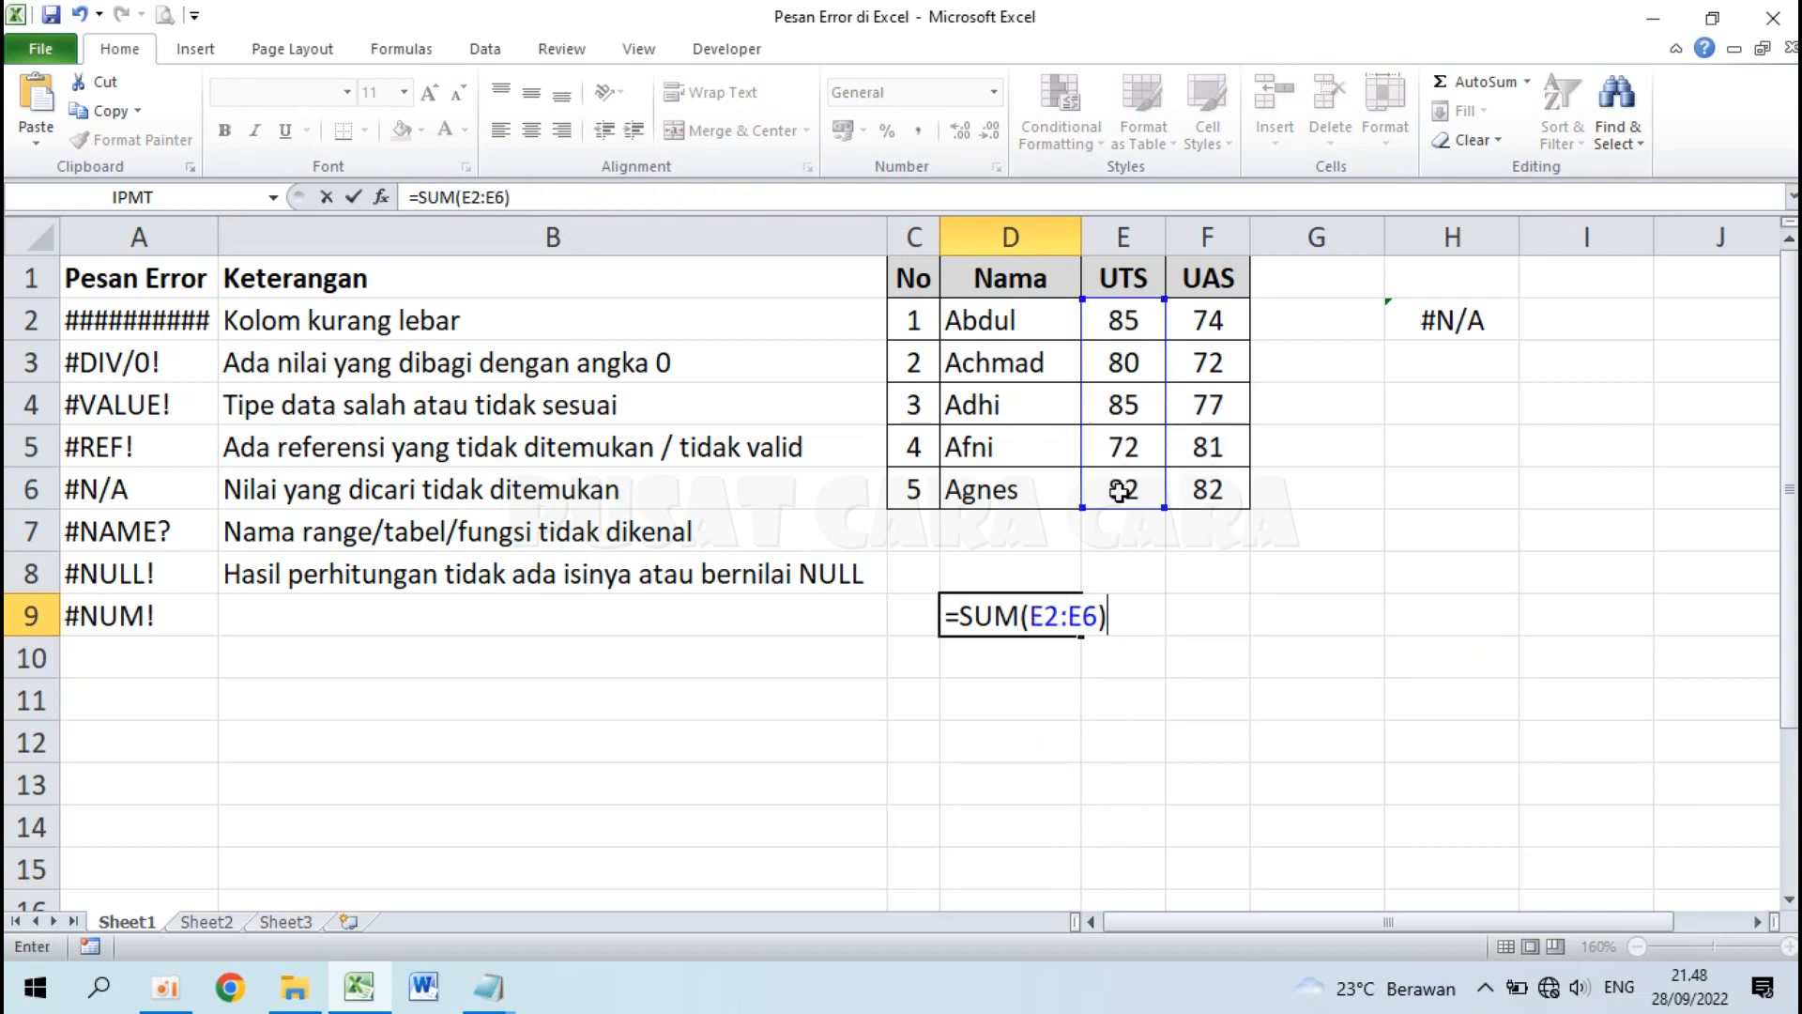
drag(1033, 611, 1098, 609)
key(Return)
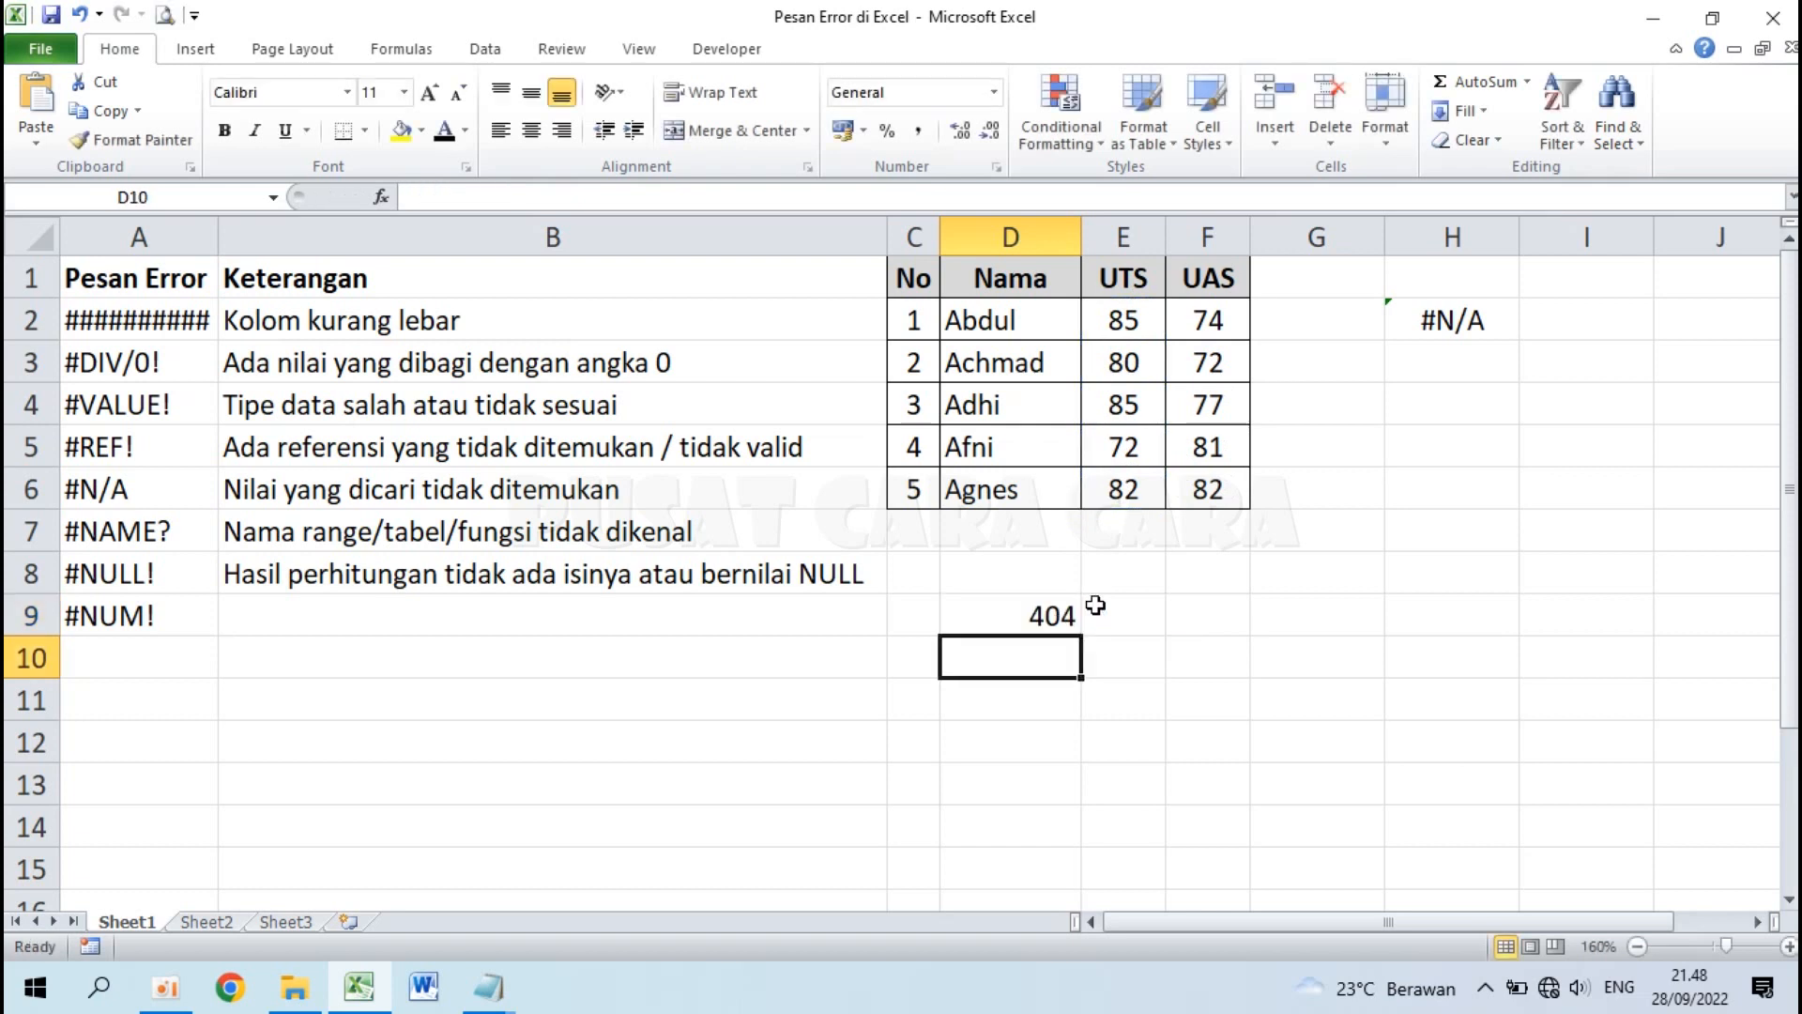
- Replace the colon in D9's SUM range with a space so the formula reads =SUM(E2 E6)
click(1041, 615)
double_click(1044, 616)
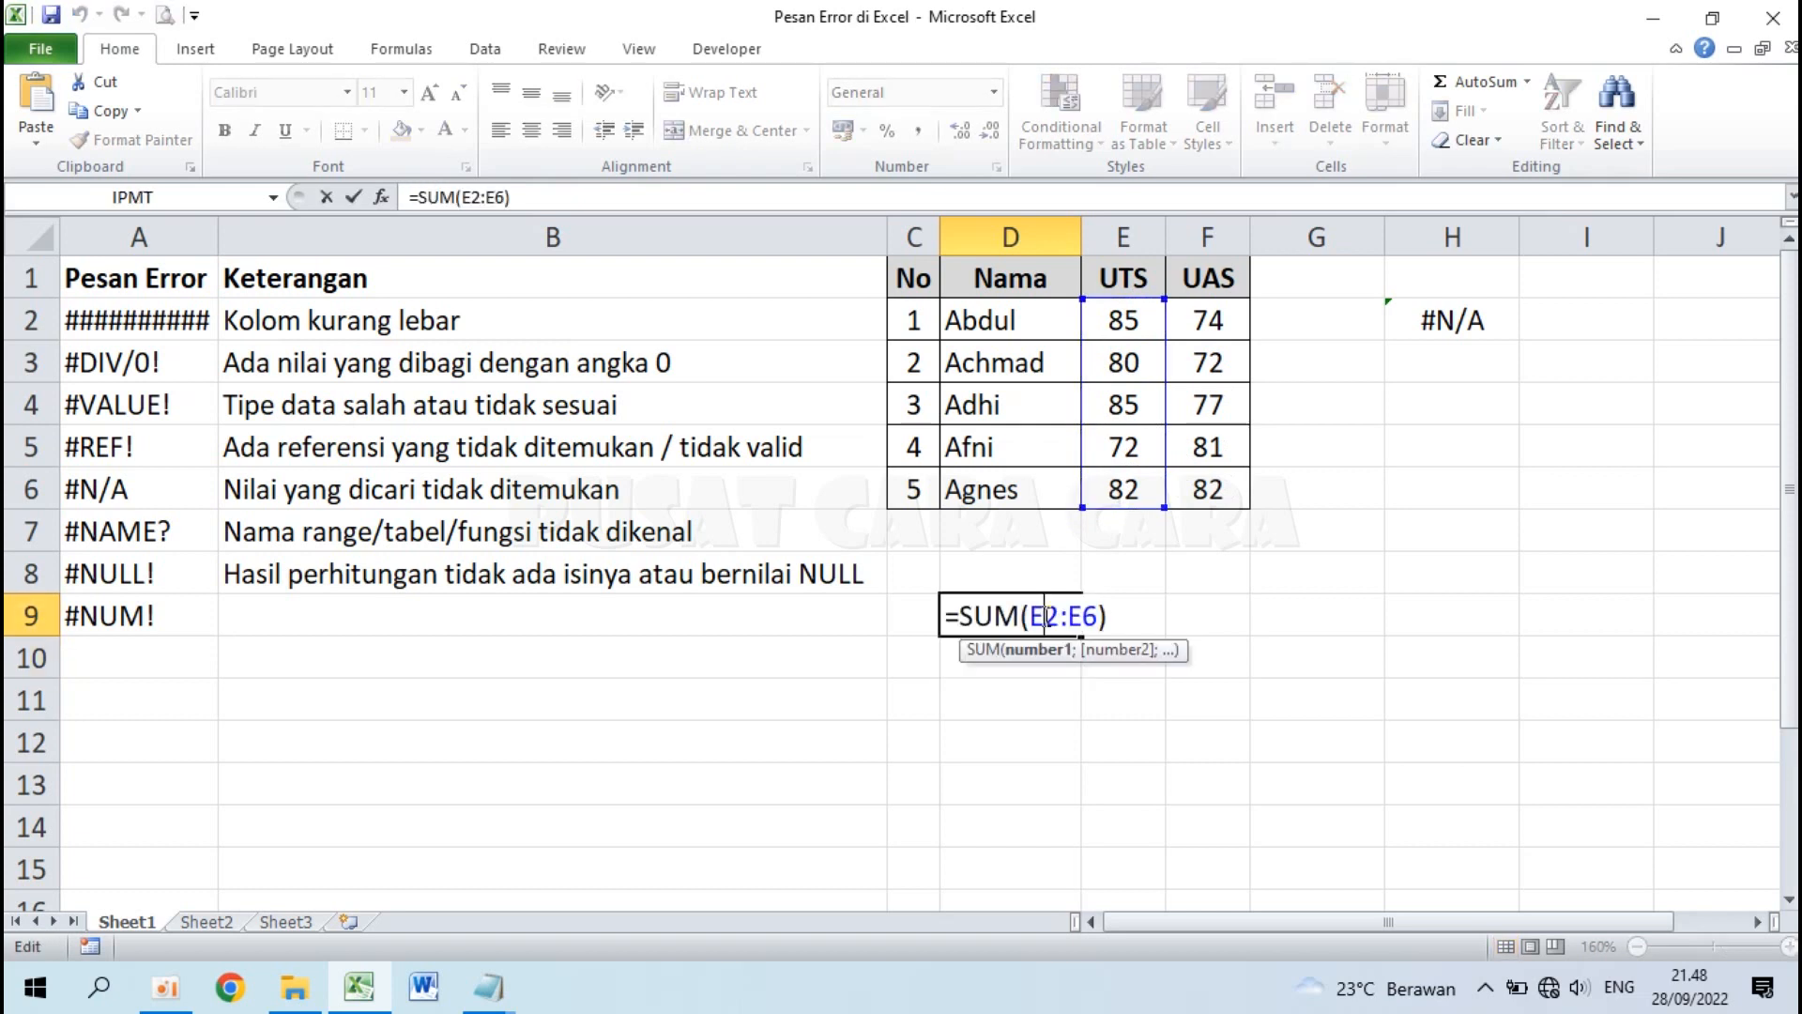
click(1075, 609)
key(BackSpace)
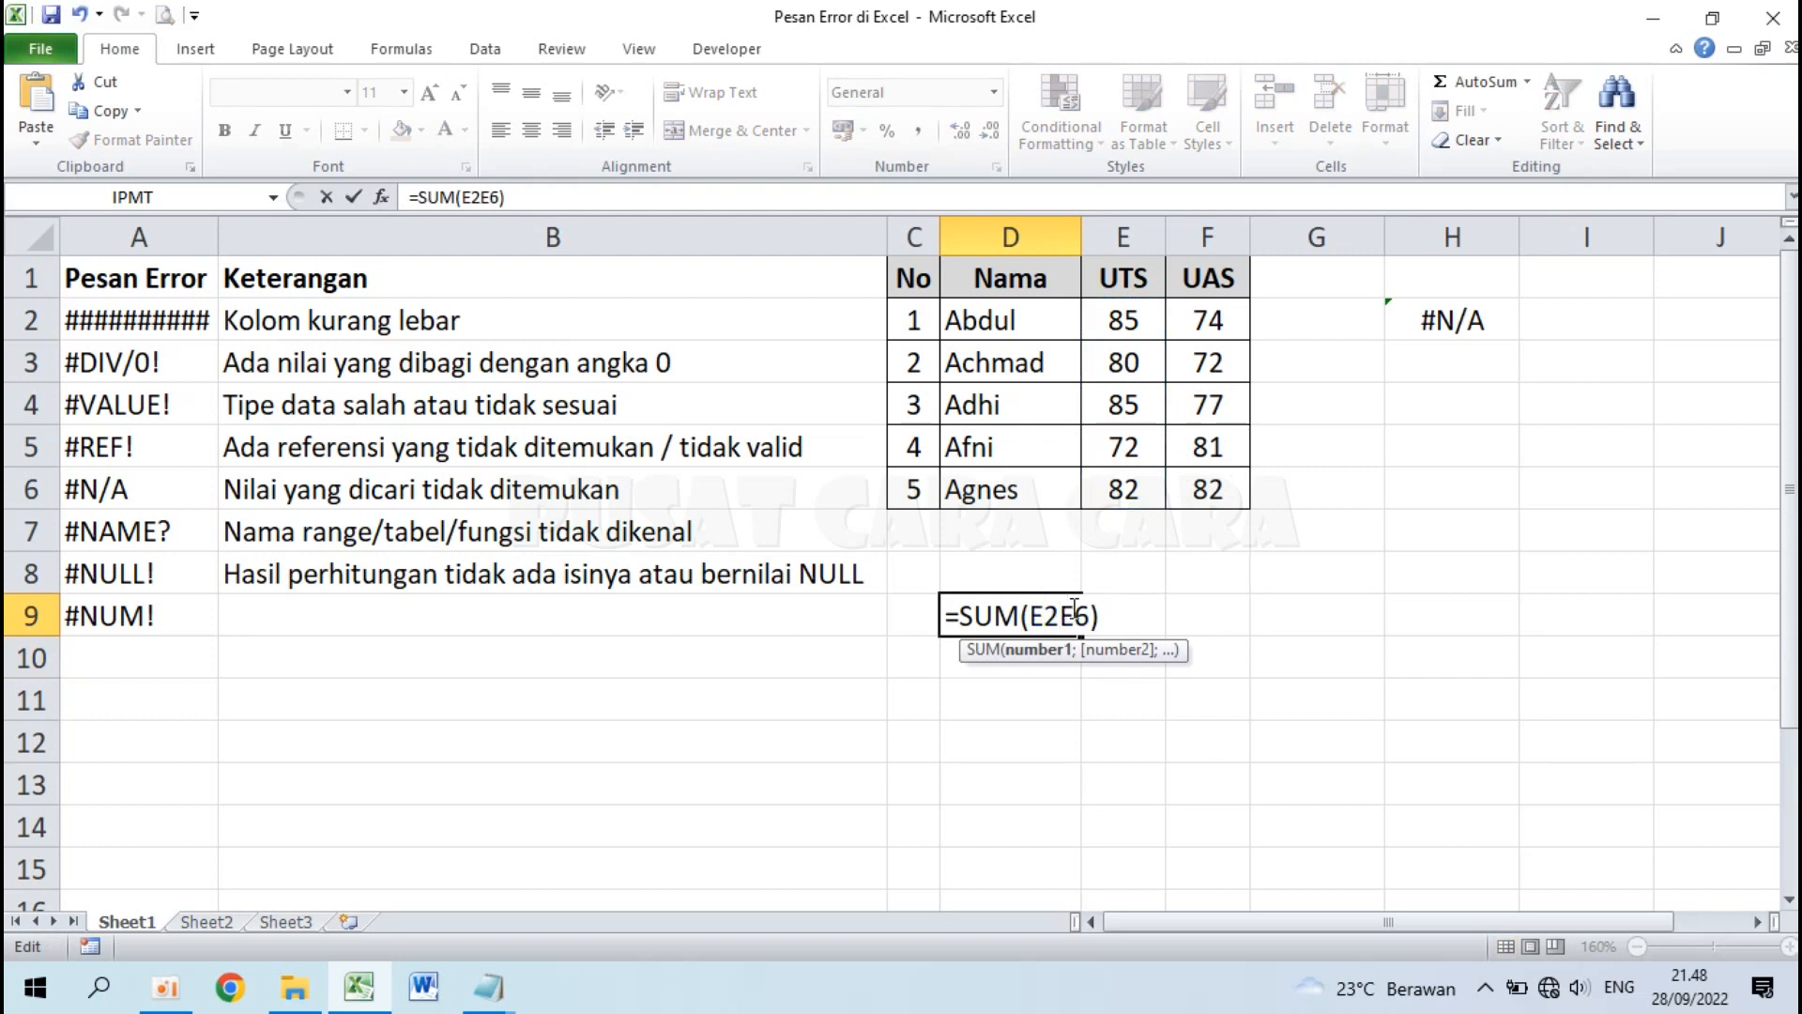
key(Return)
click(1002, 615)
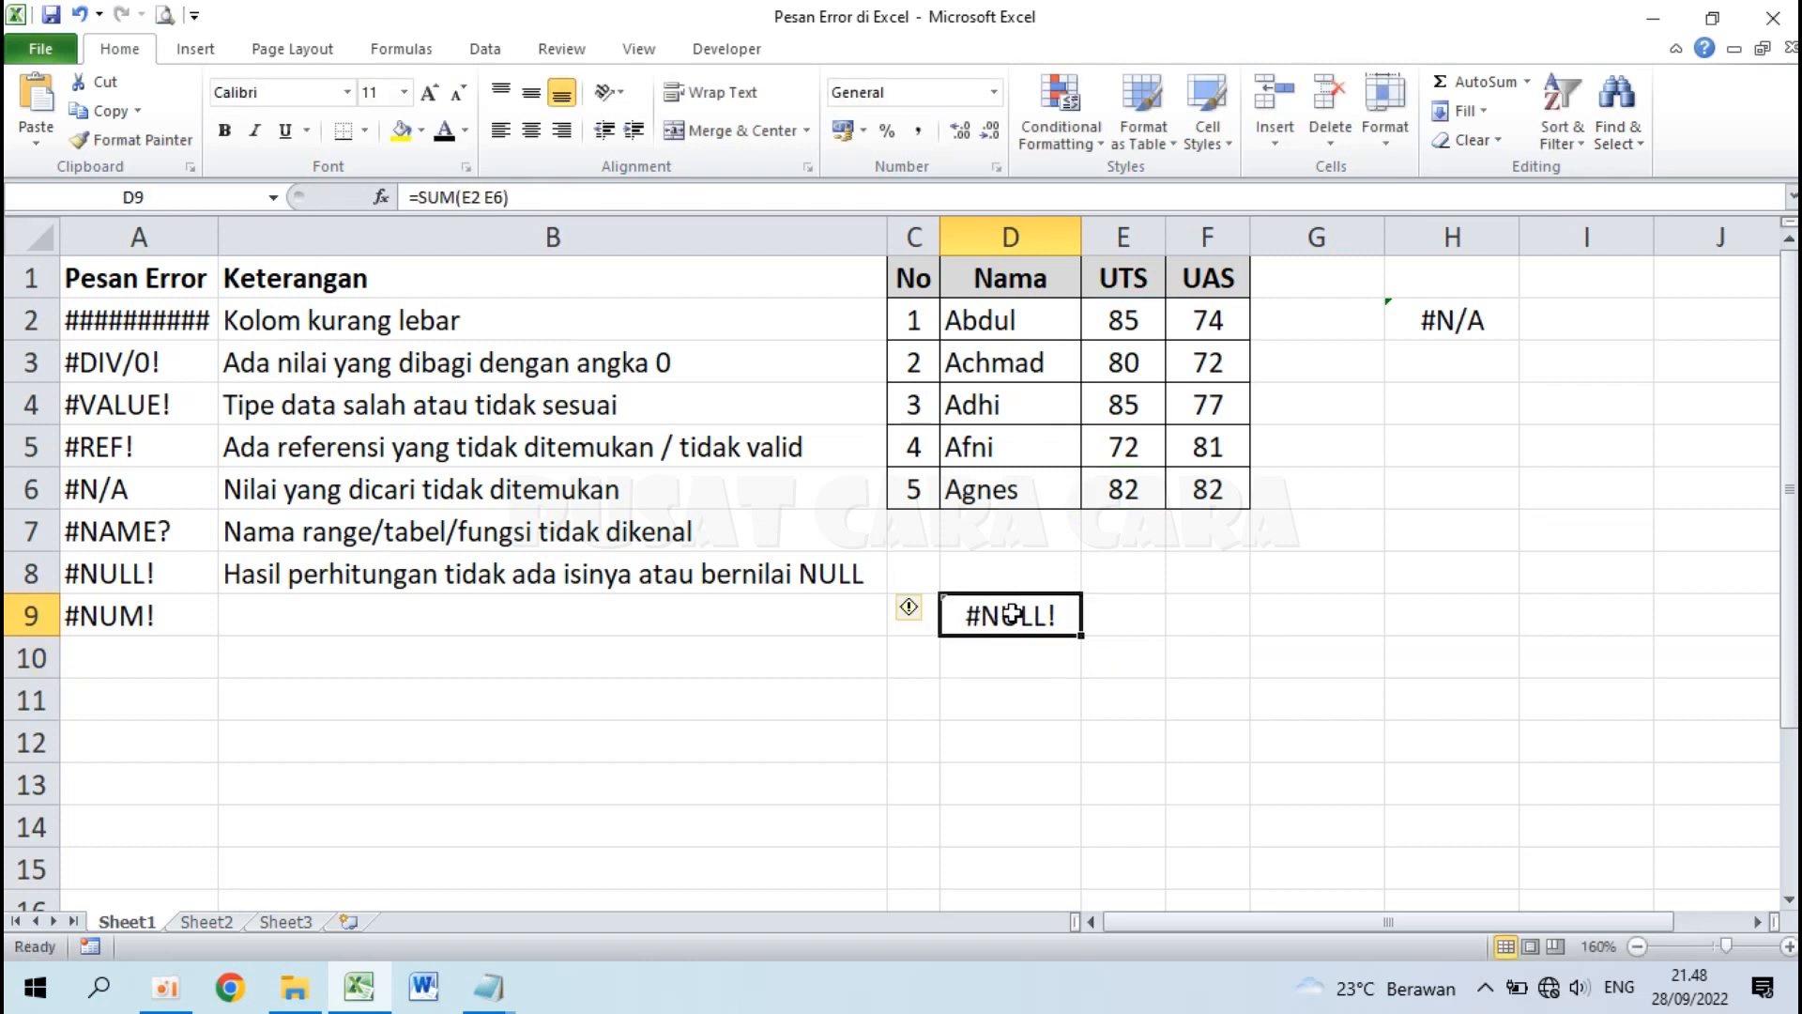
- Review the SUM formula in D9 and the two cells it references, leaving it unchanged
double_click(1002, 614)
click(1035, 615)
drag(1110, 616, 950, 620)
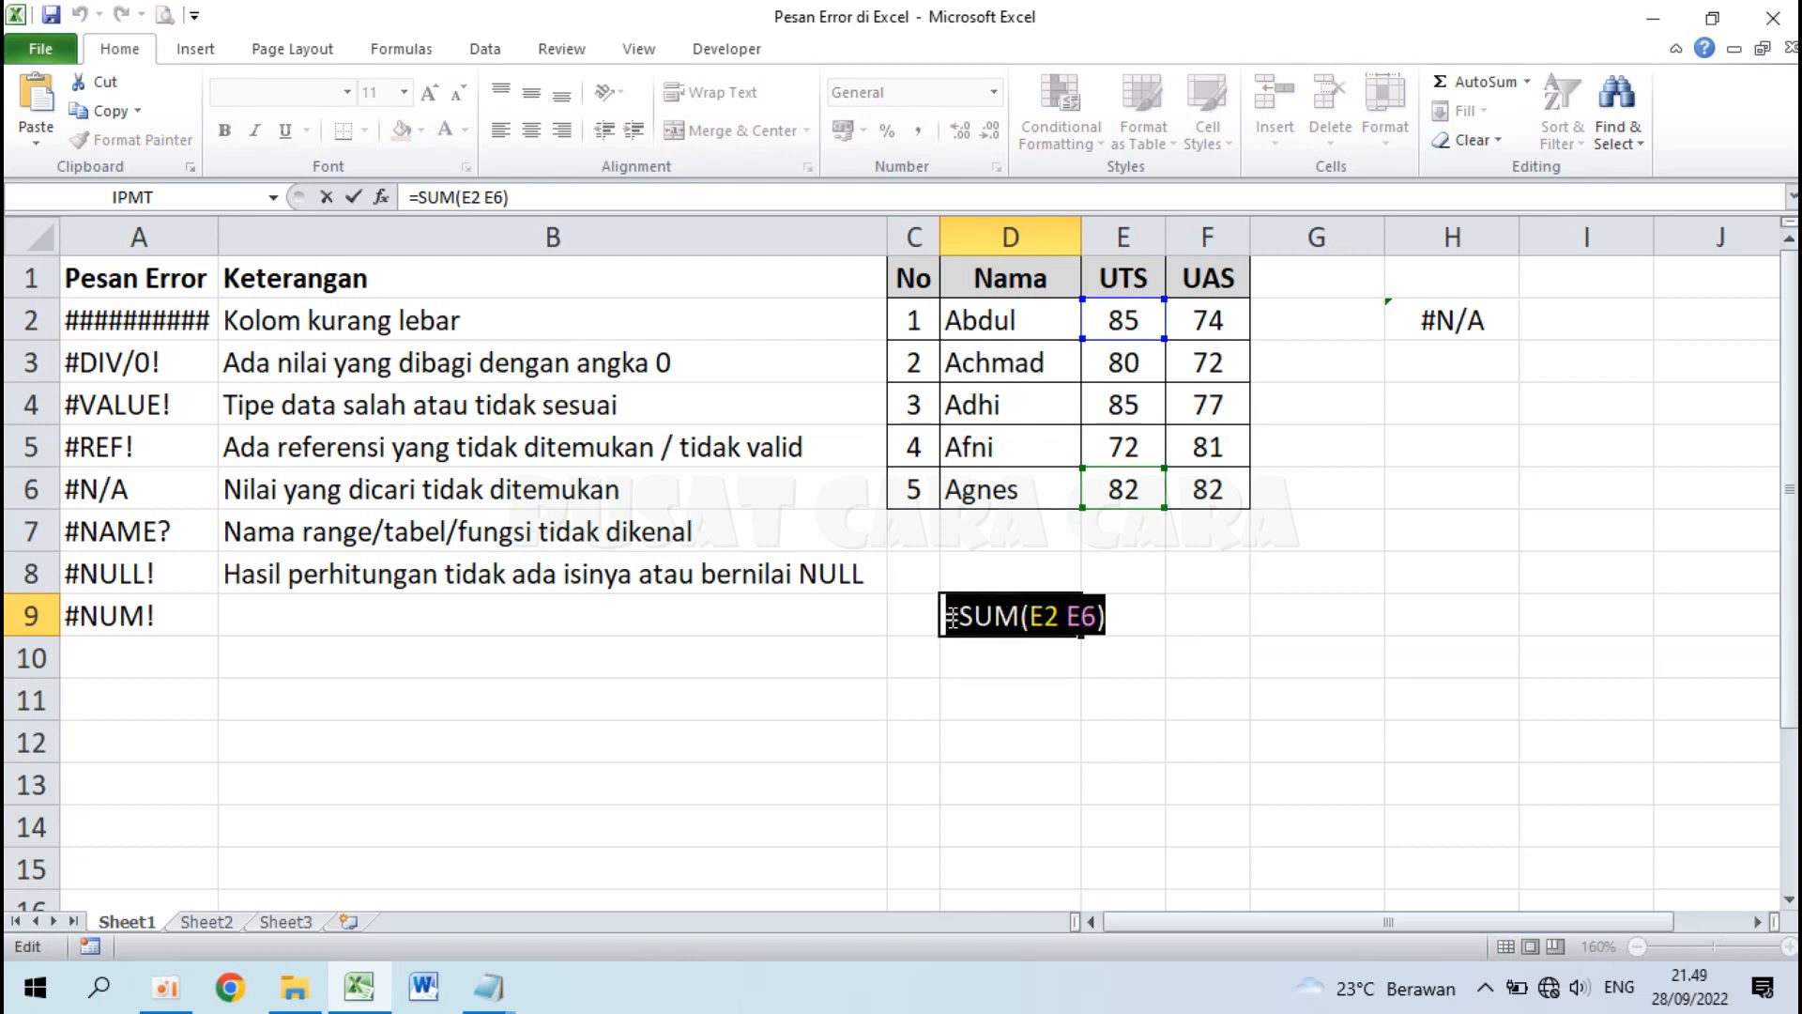
click(1098, 616)
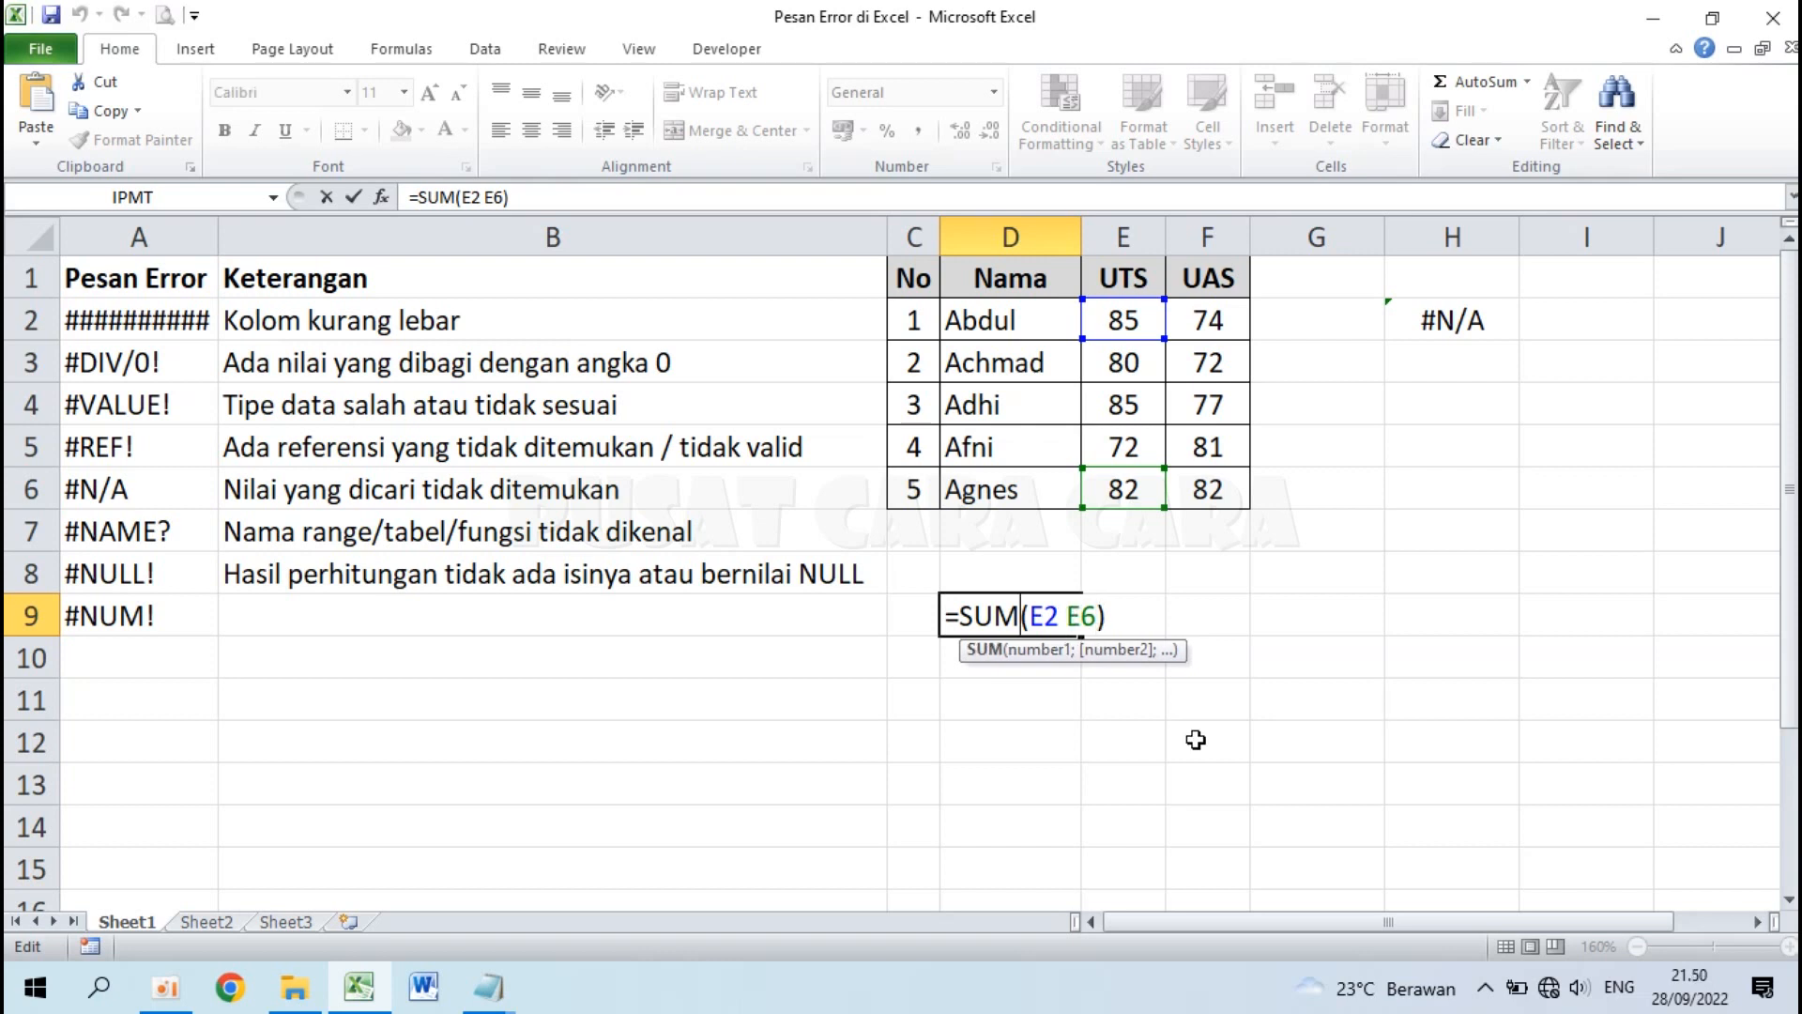
key(Return)
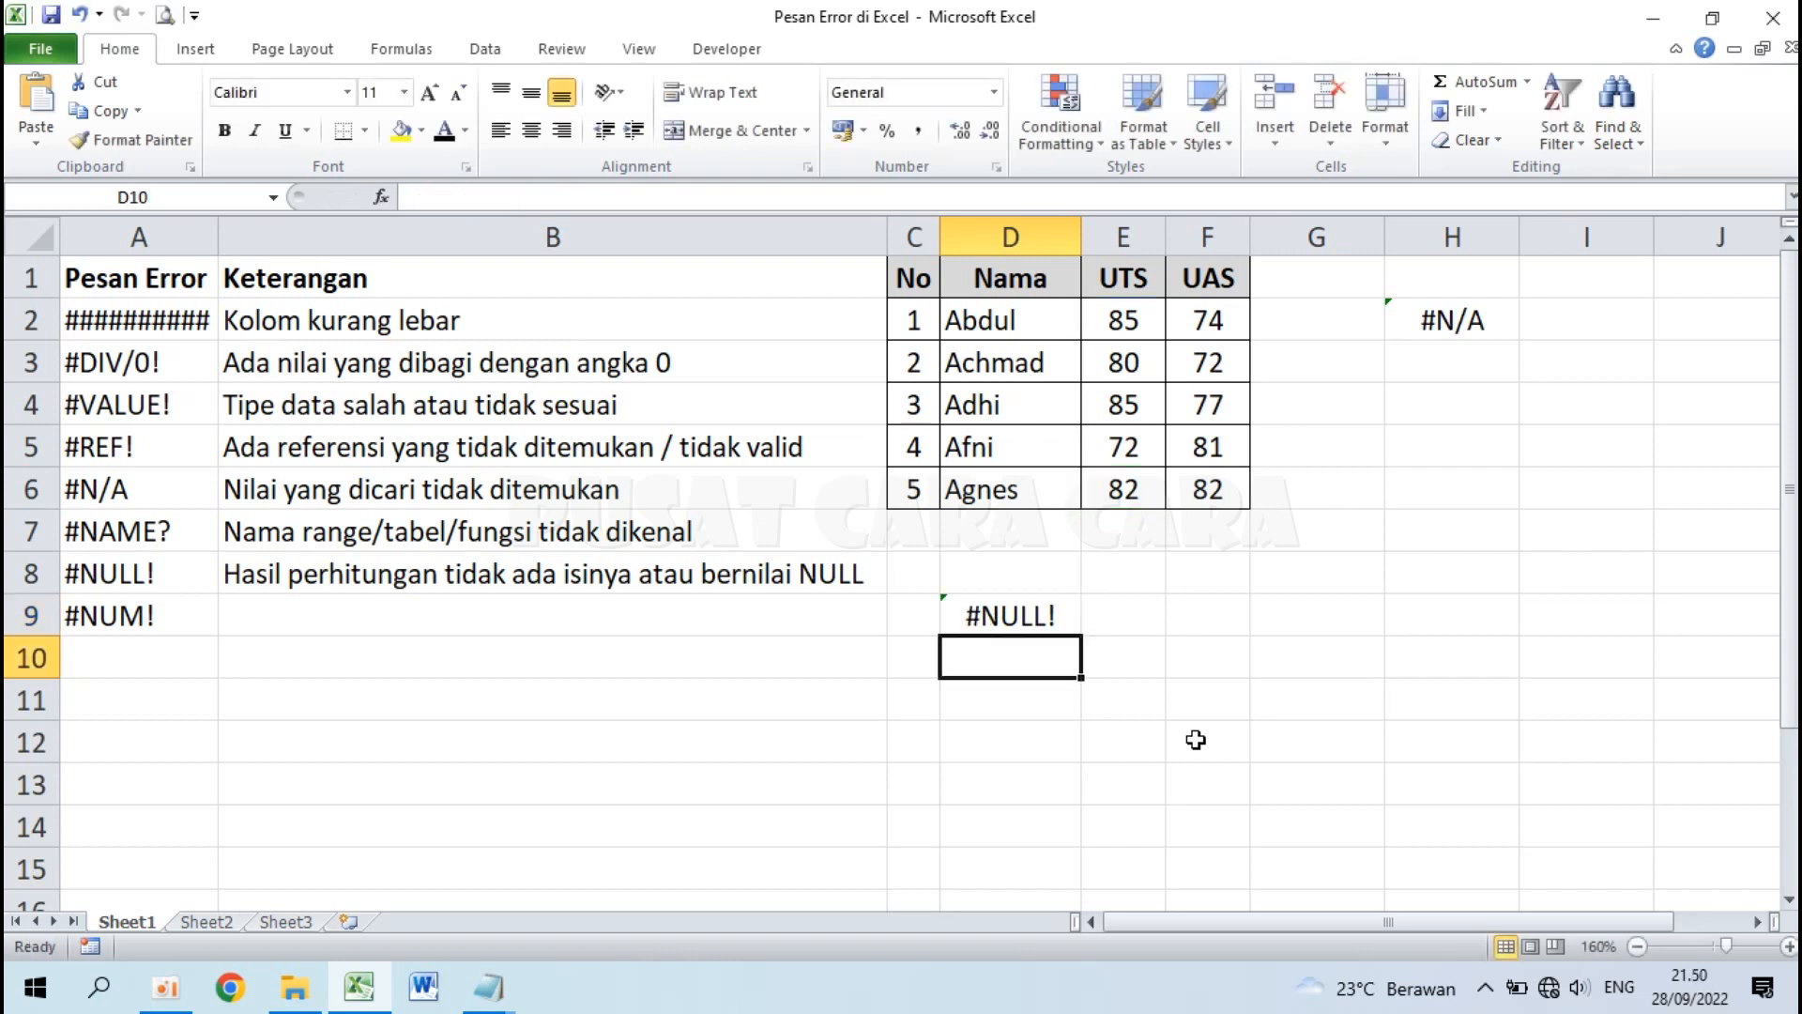
- Apply the dark font colour to the hidden description in B9, beside the #NUM! entry
click(167, 621)
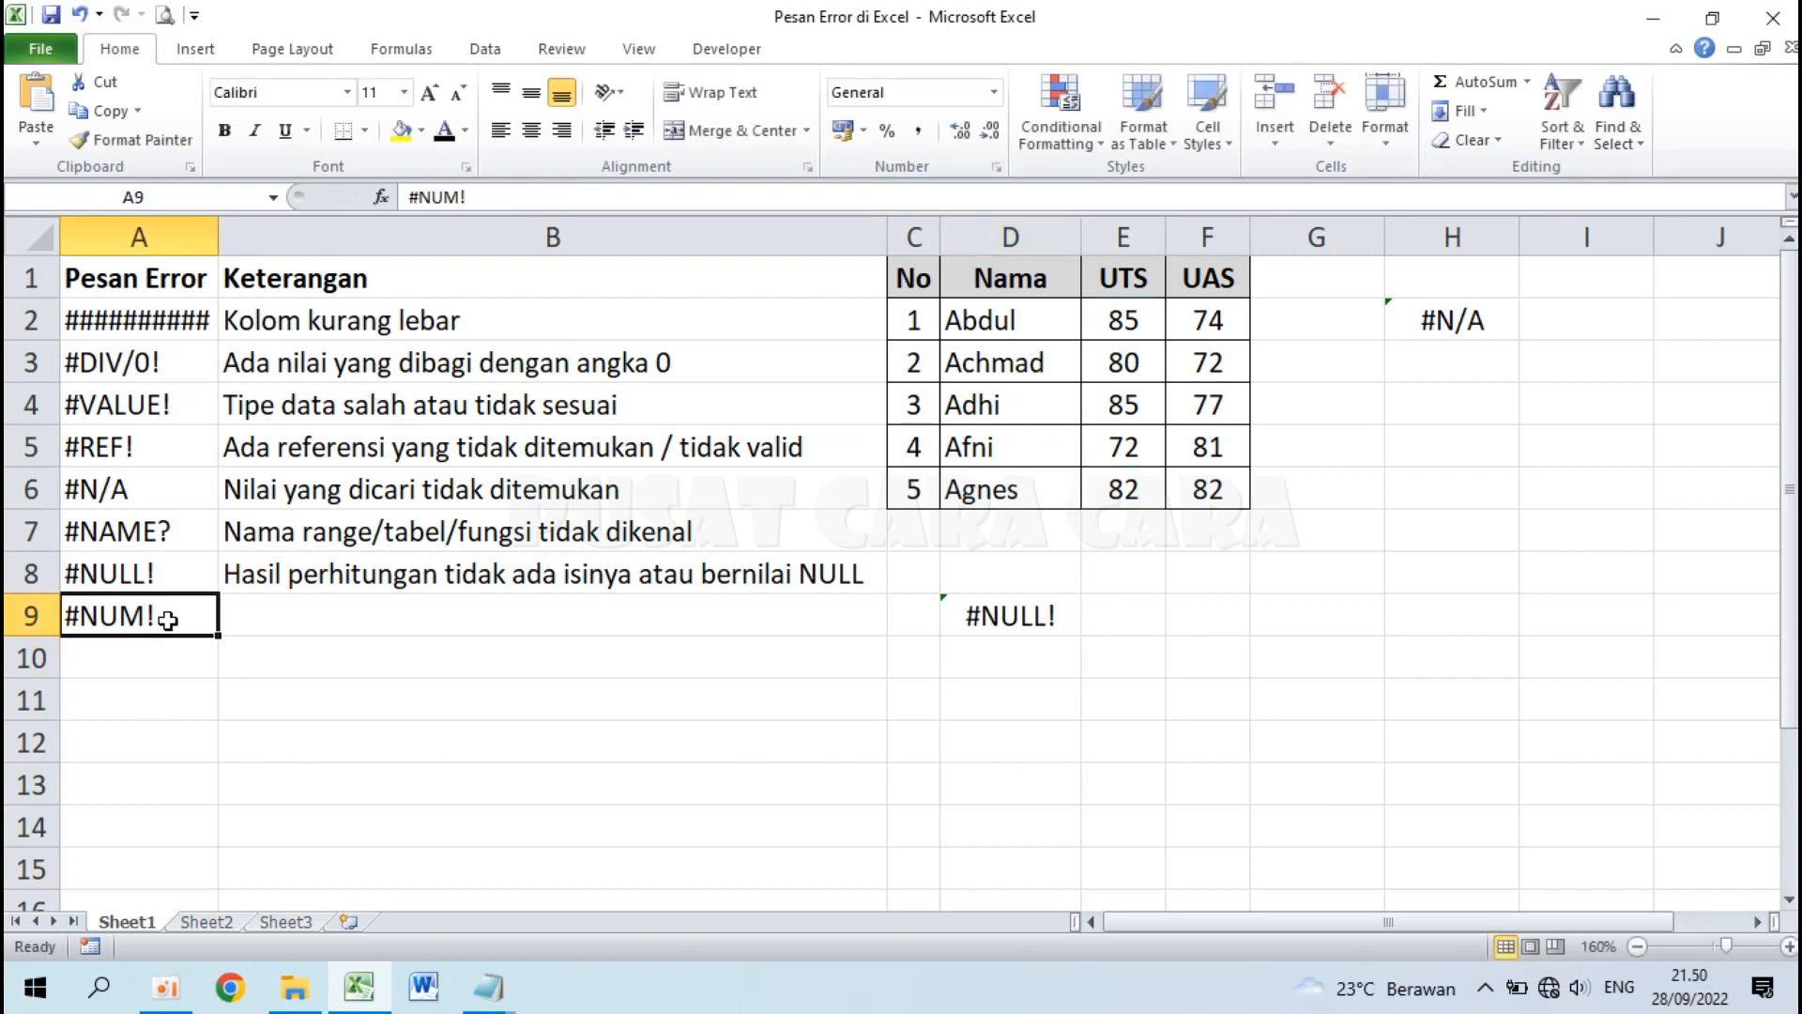
click(342, 611)
click(451, 146)
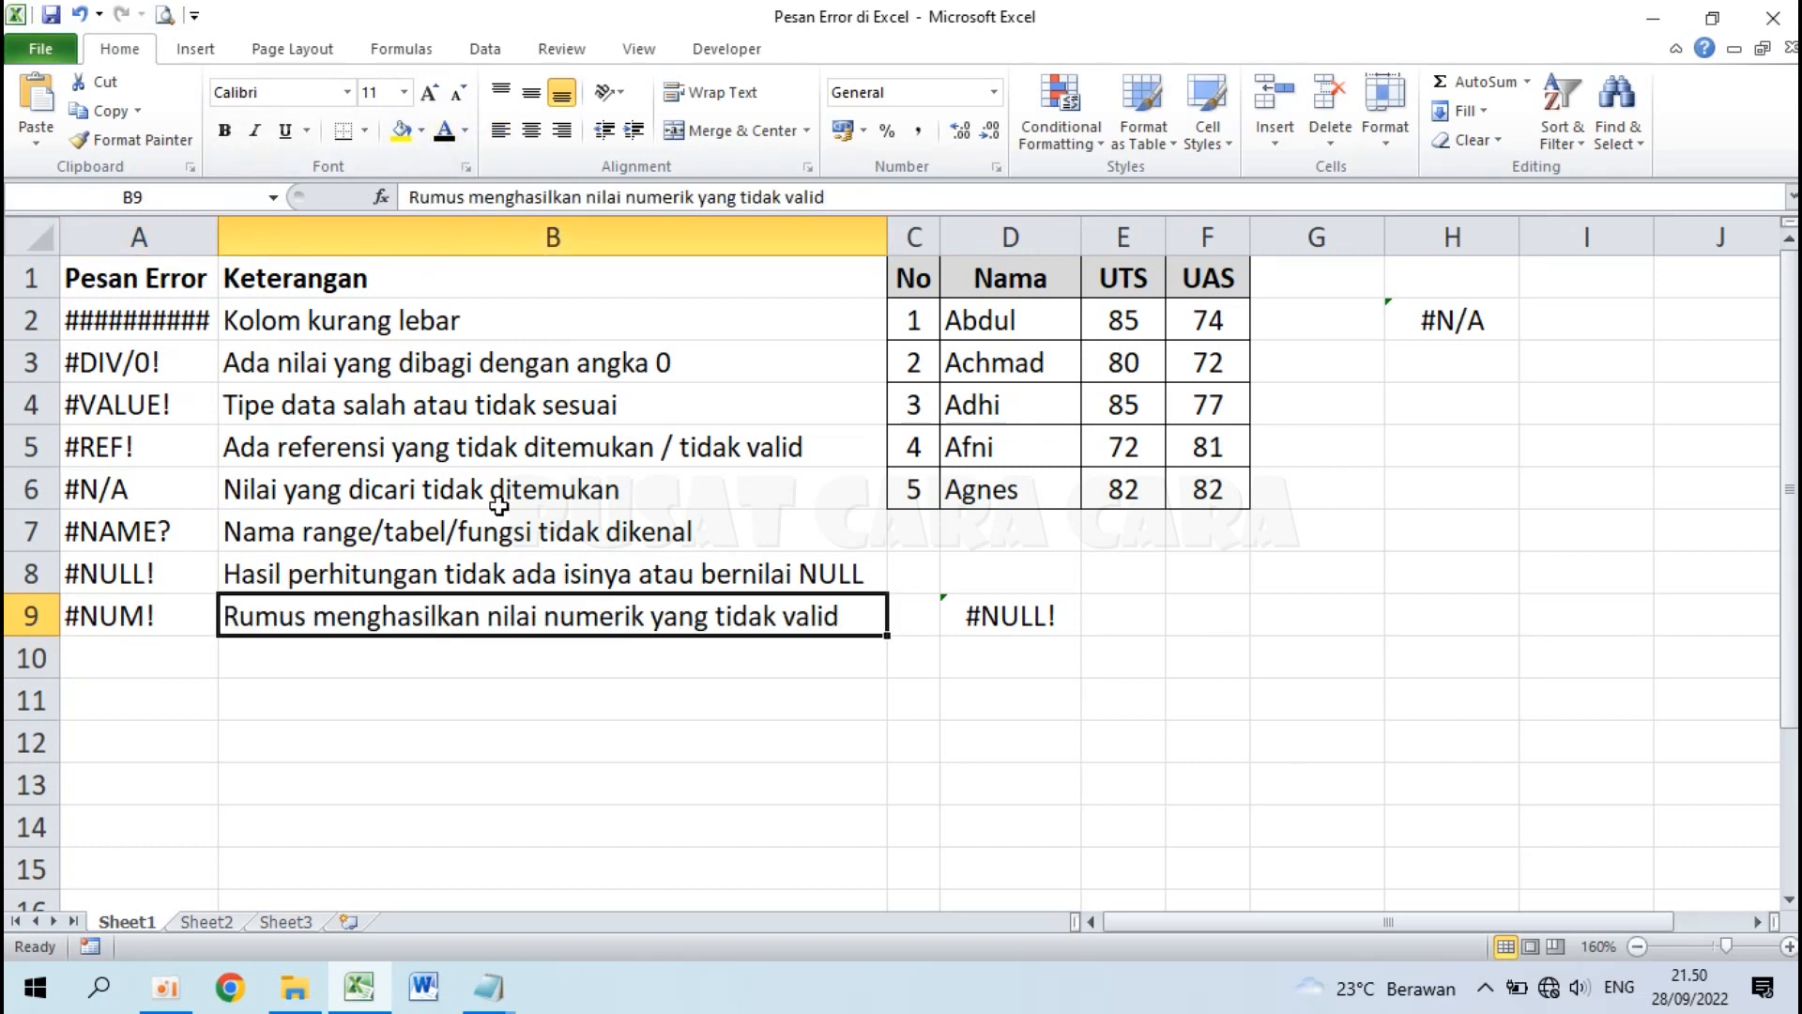
- Enter the oversized power formula =E6^10000 in cell D11 and select that cell again
click(1011, 695)
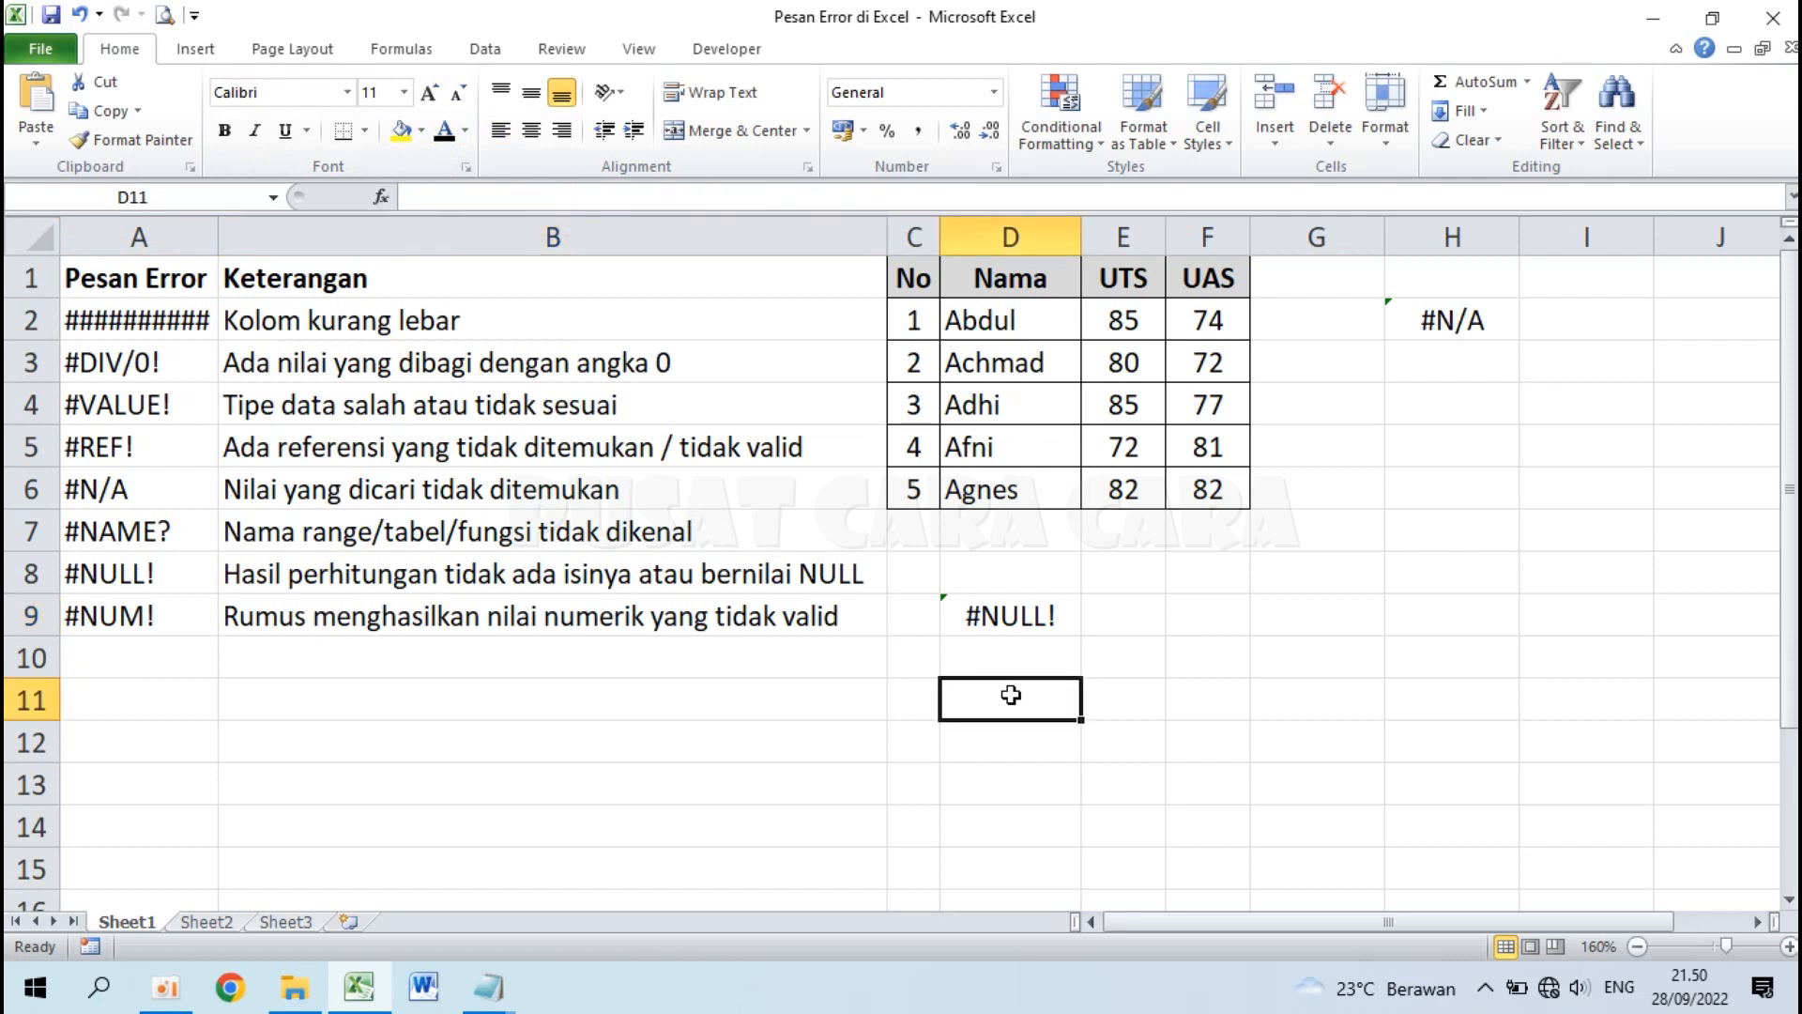
text(=)
click(1125, 489)
text(^)
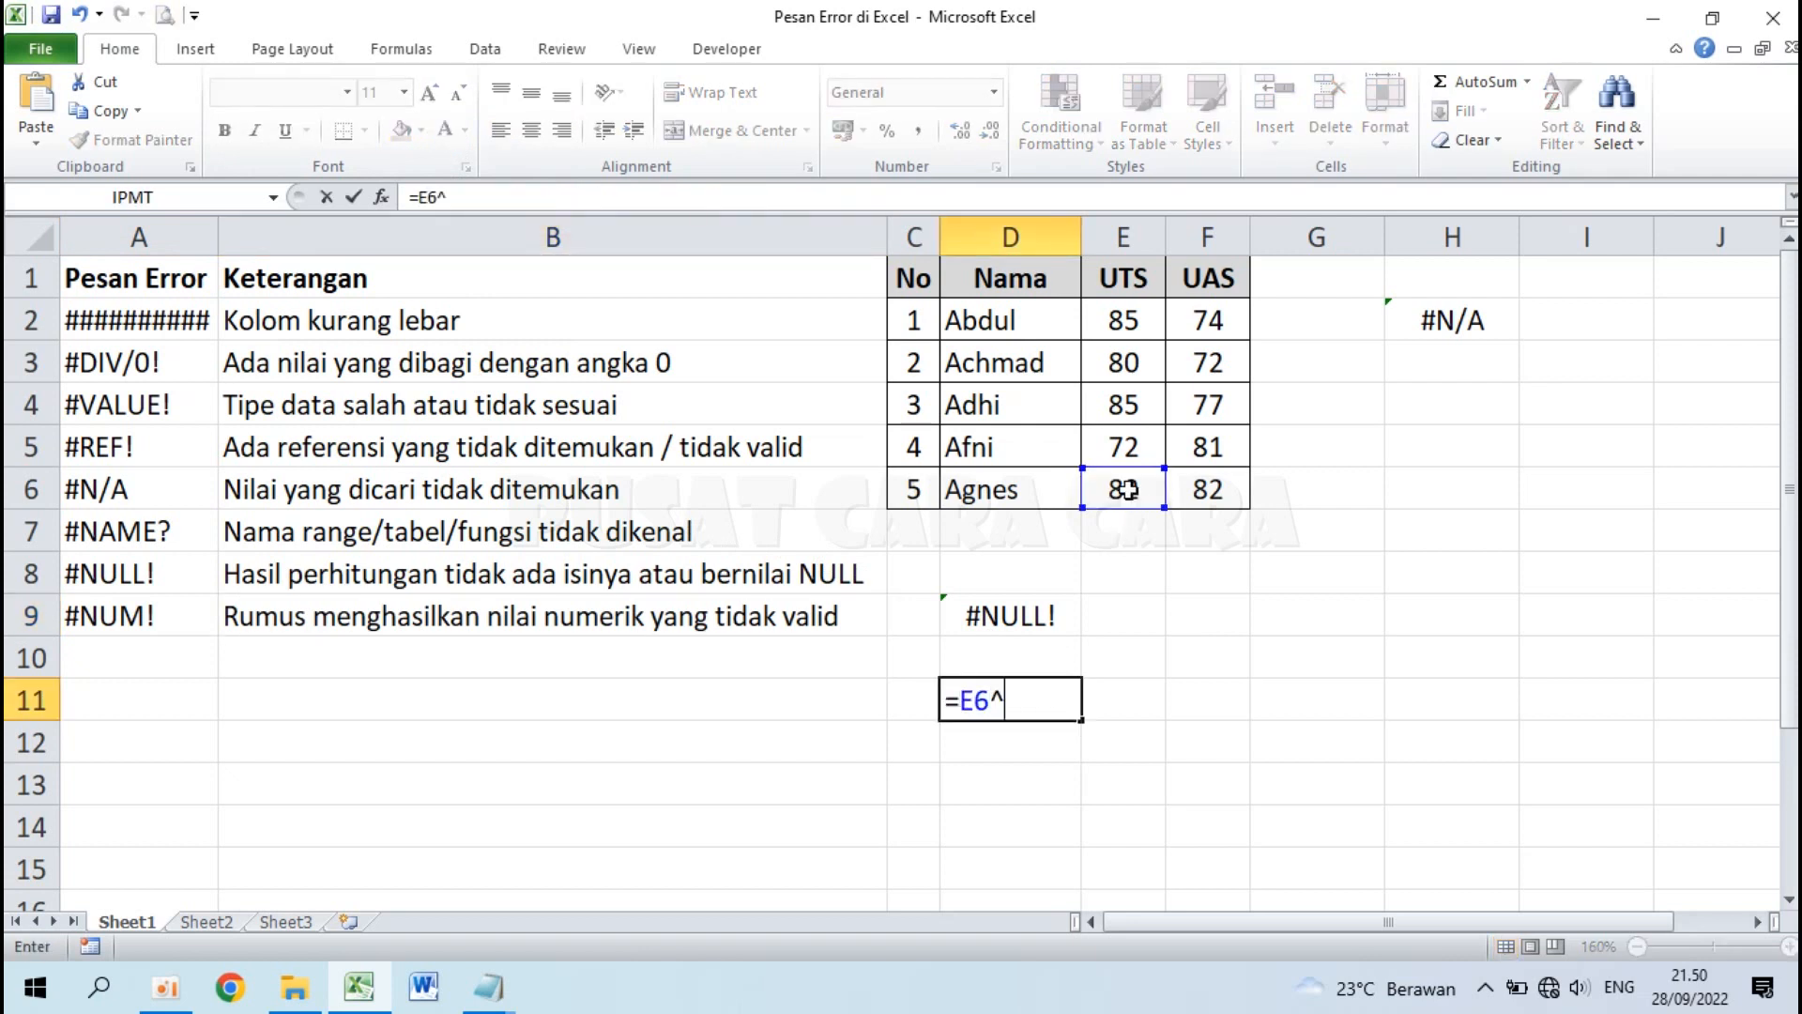
text(10000)
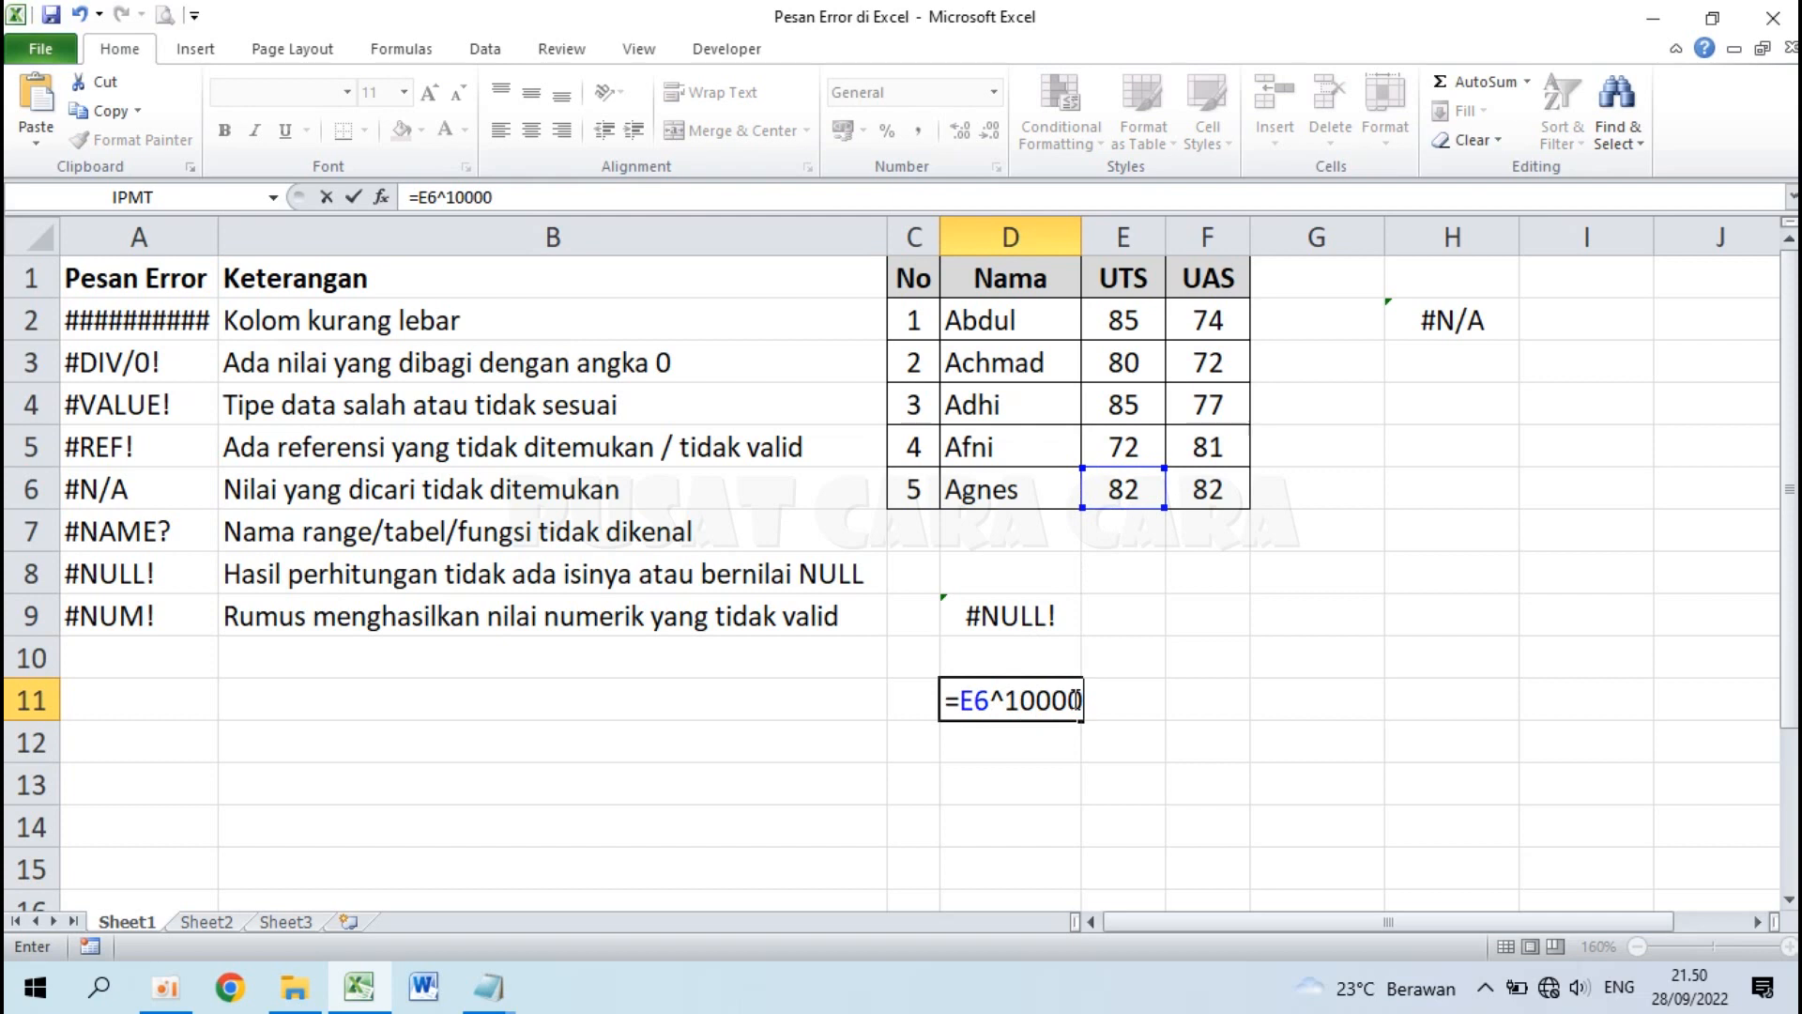
key(Return)
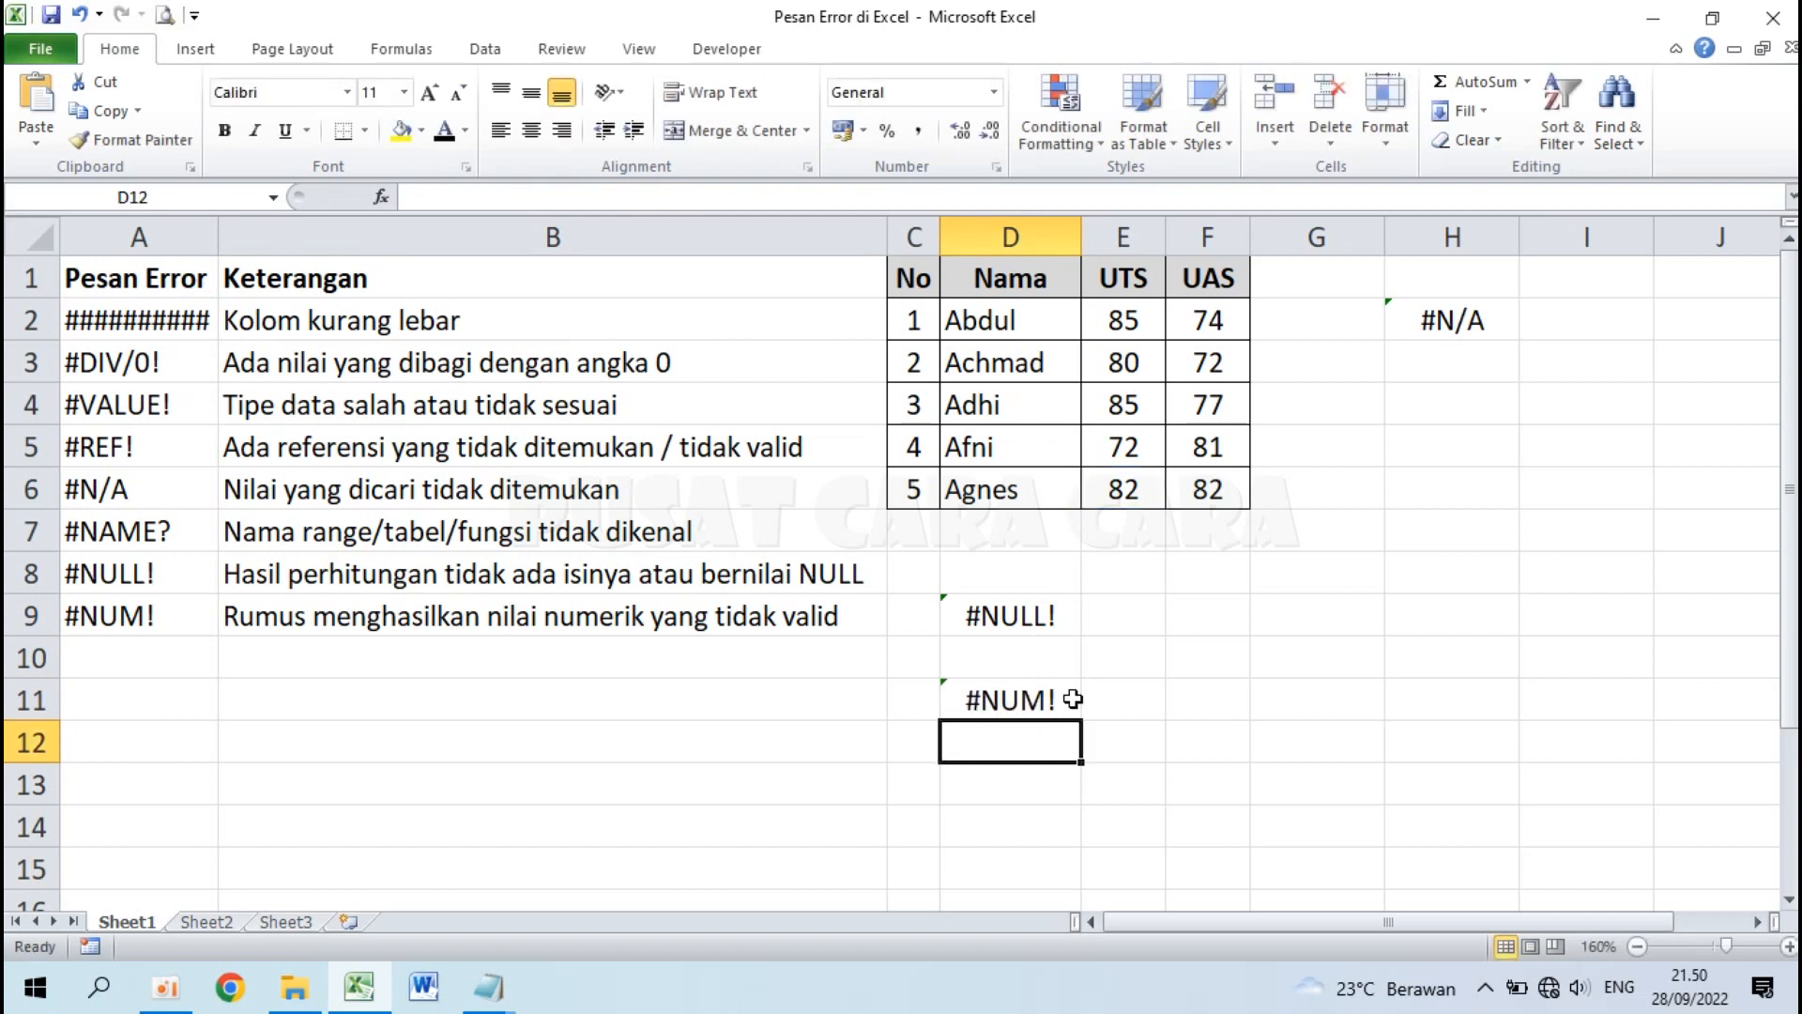
click(1030, 698)
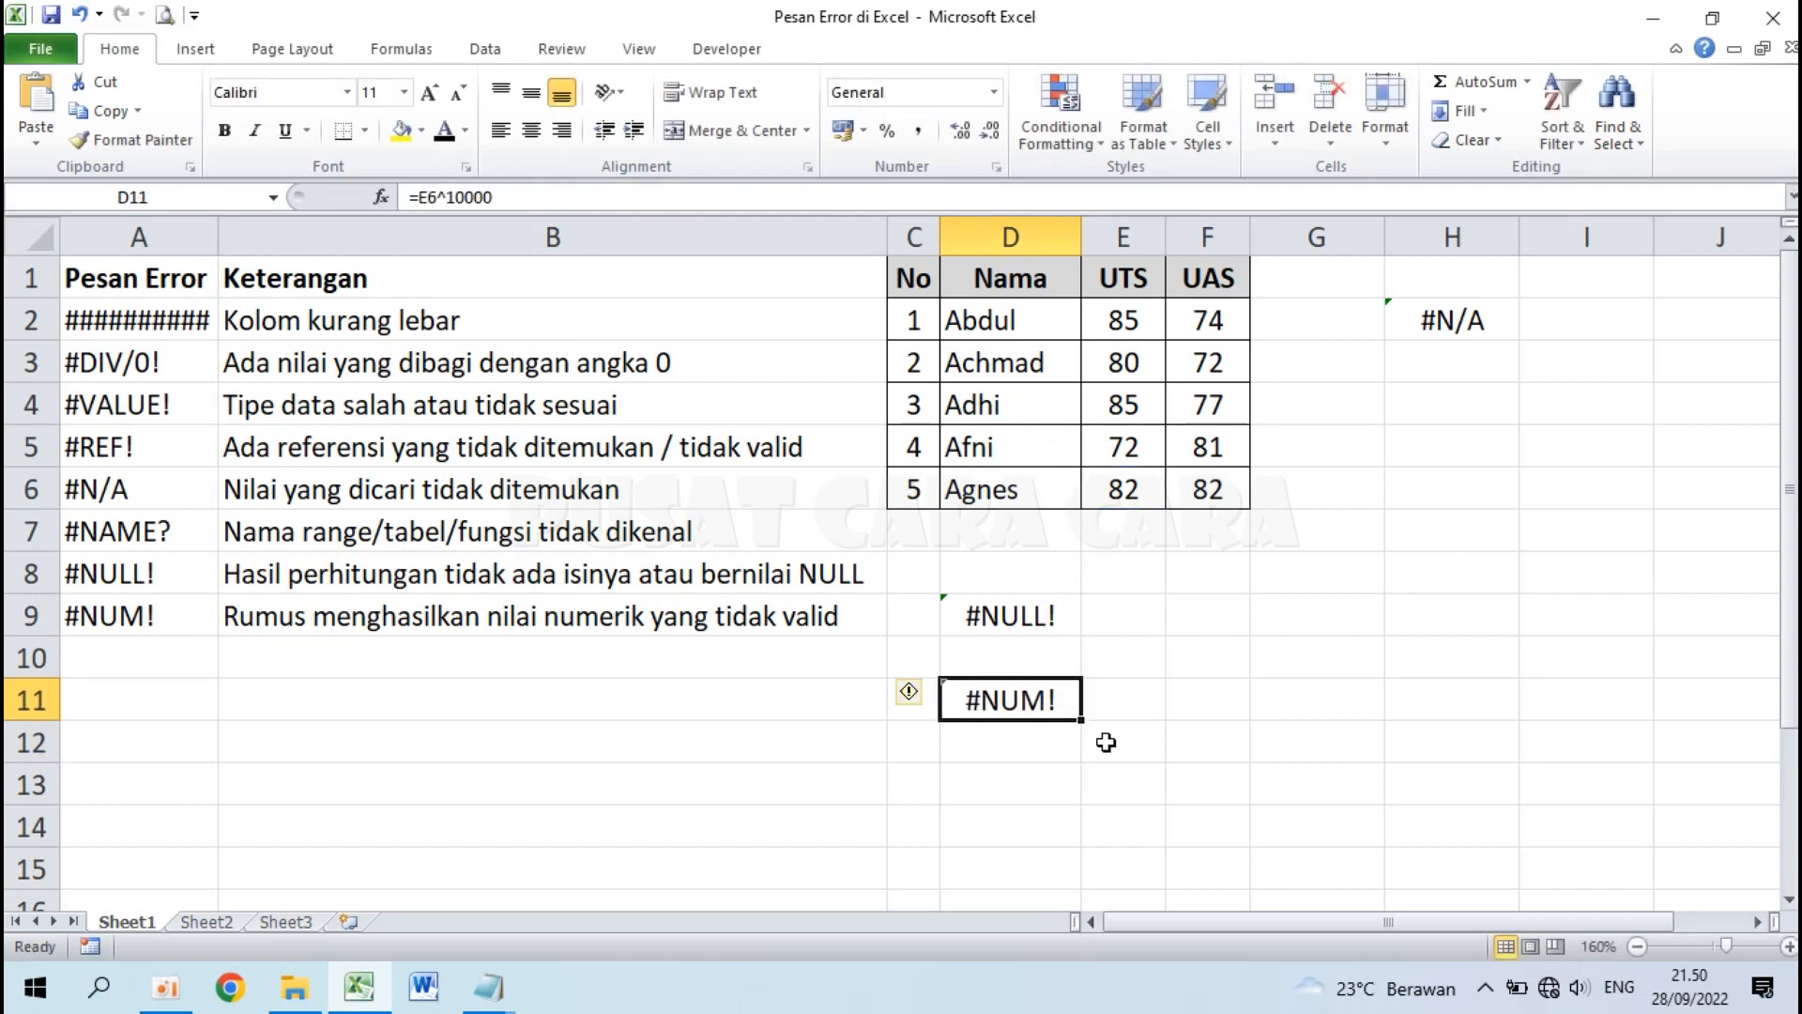